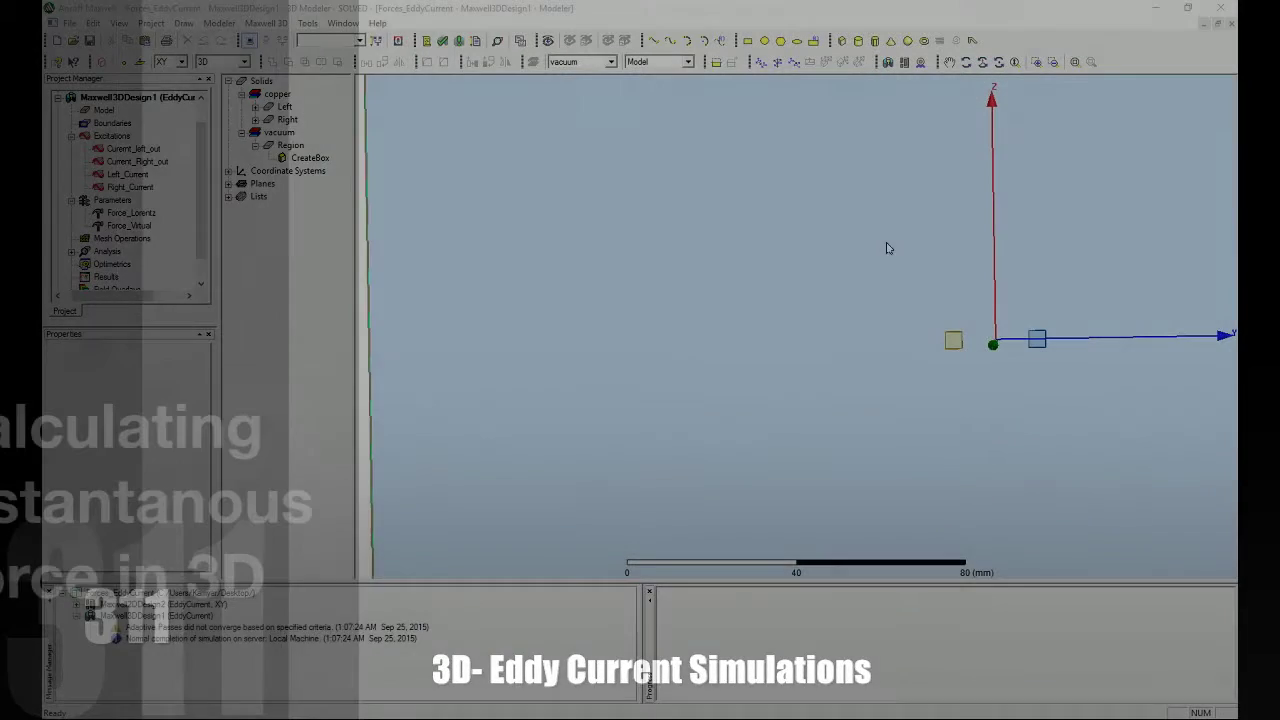
Fit the whole Region box in the 3D view and clear the face selection
{"action": "left_click", "coordinate": [783, 283]}
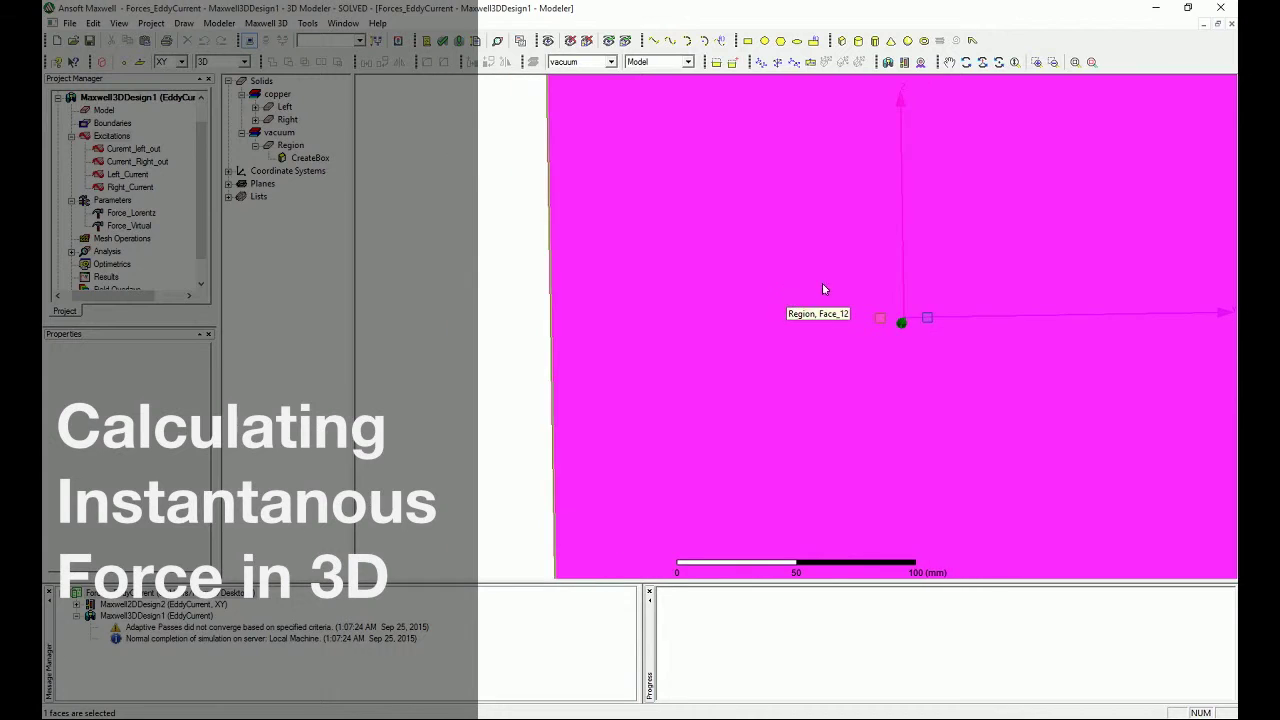
{"action": "key", "text": "ctrl+d"}
{"action": "left_click", "coordinate": [1154, 366]}
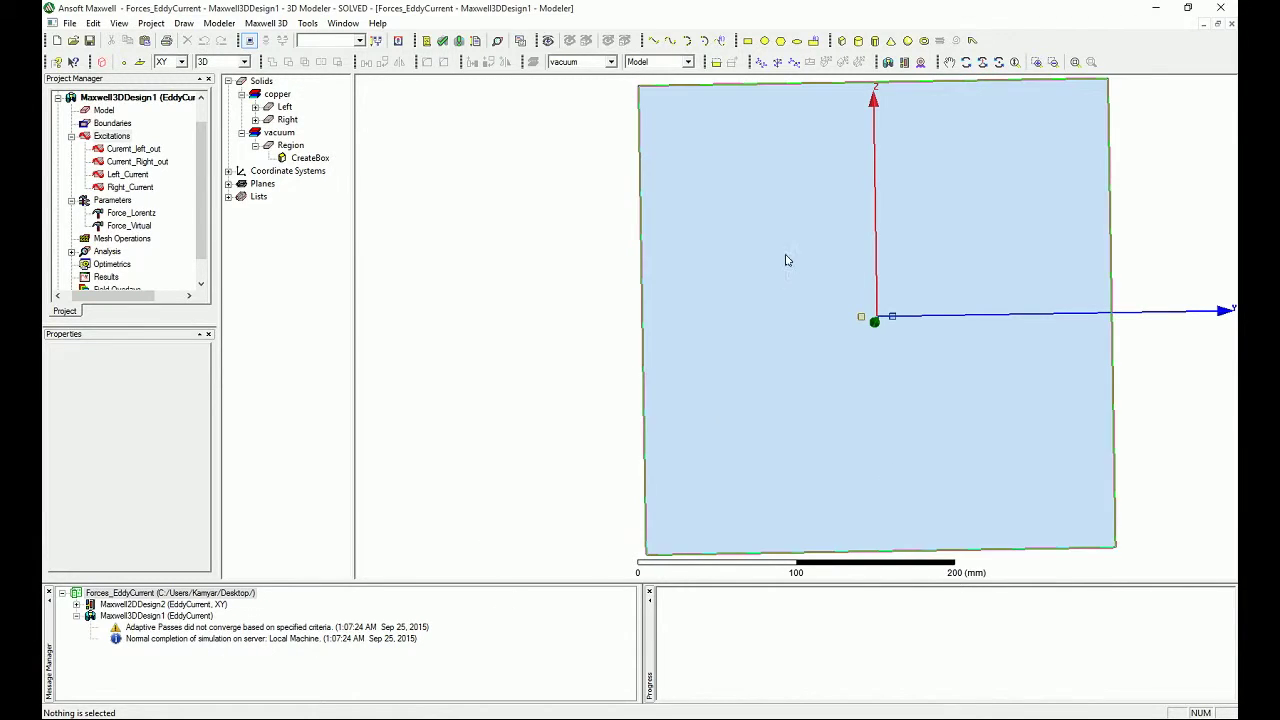
Collapse the Maxwell3DDesign1 messages and the Excitations and Parameters branches
{"action": "left_click", "coordinate": [76, 617]}
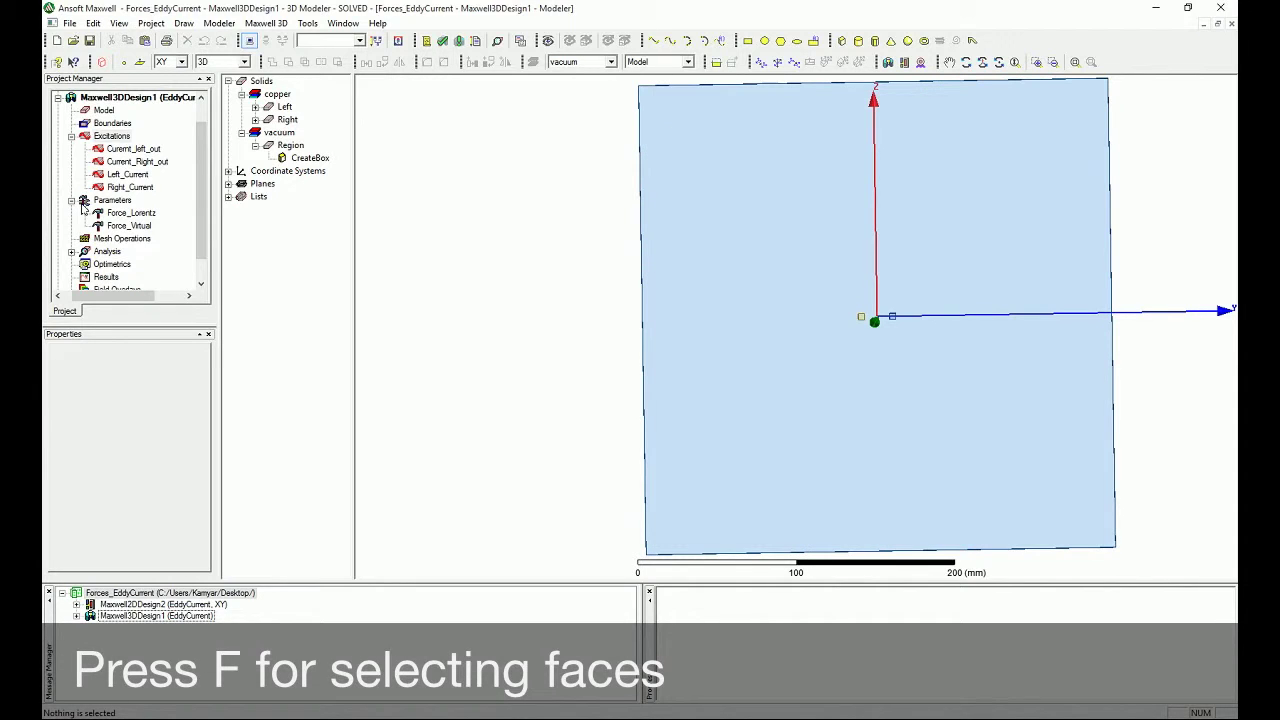
{"action": "left_click", "coordinate": [71, 136]}
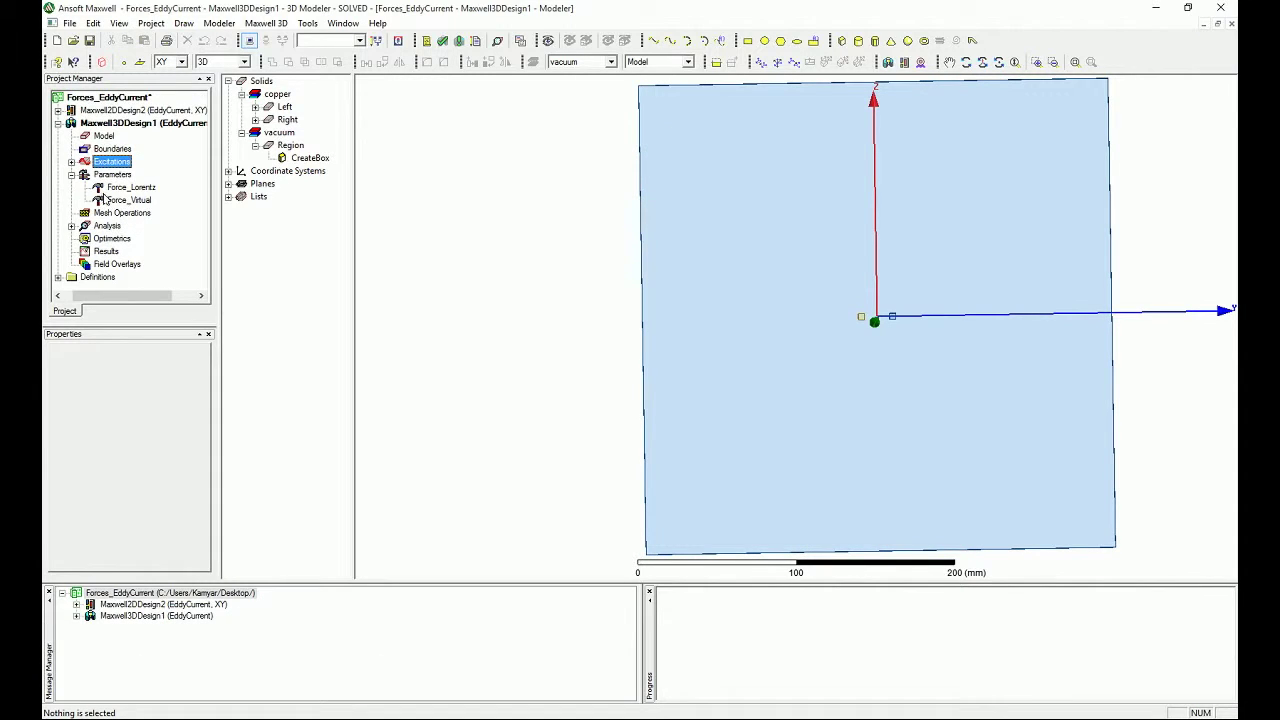
{"action": "left_click", "coordinate": [70, 175]}
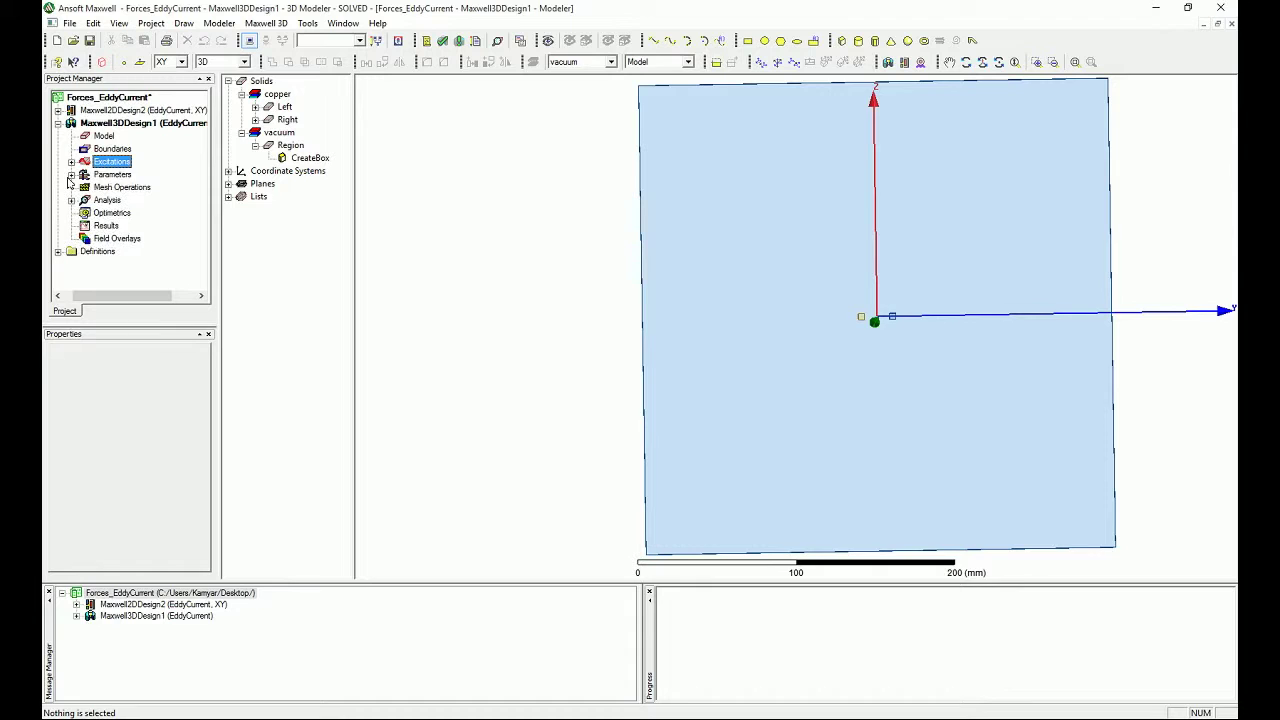
Browse the available Results solutions without changes, then bring up the Results actions again
{"action": "right_click", "coordinate": [99, 220]}
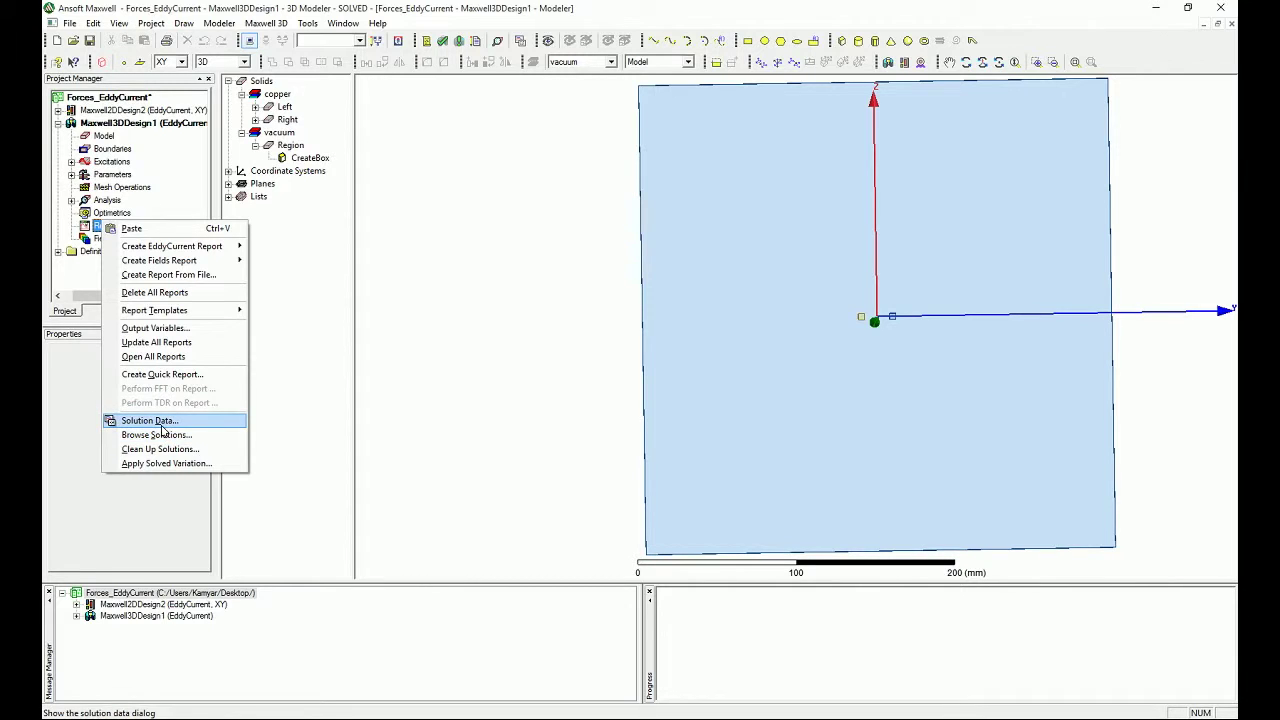
{"action": "left_click", "coordinate": [158, 435]}
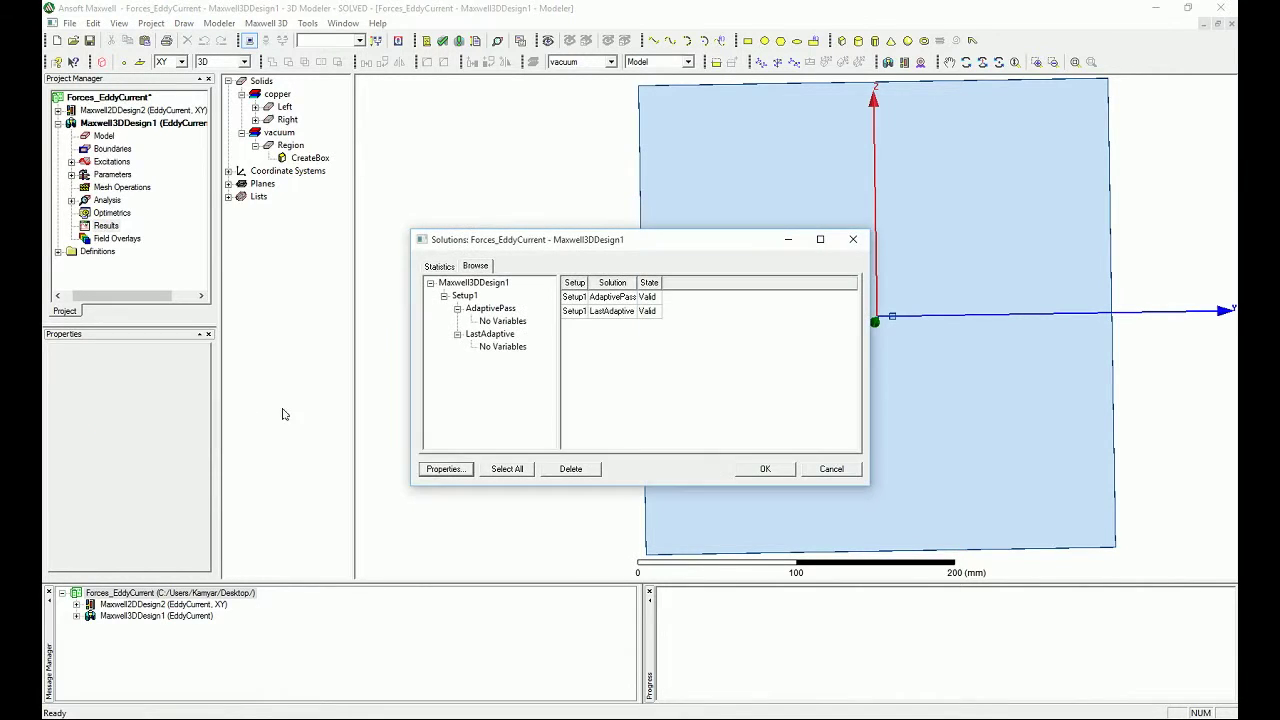
{"action": "left_click", "coordinate": [831, 469]}
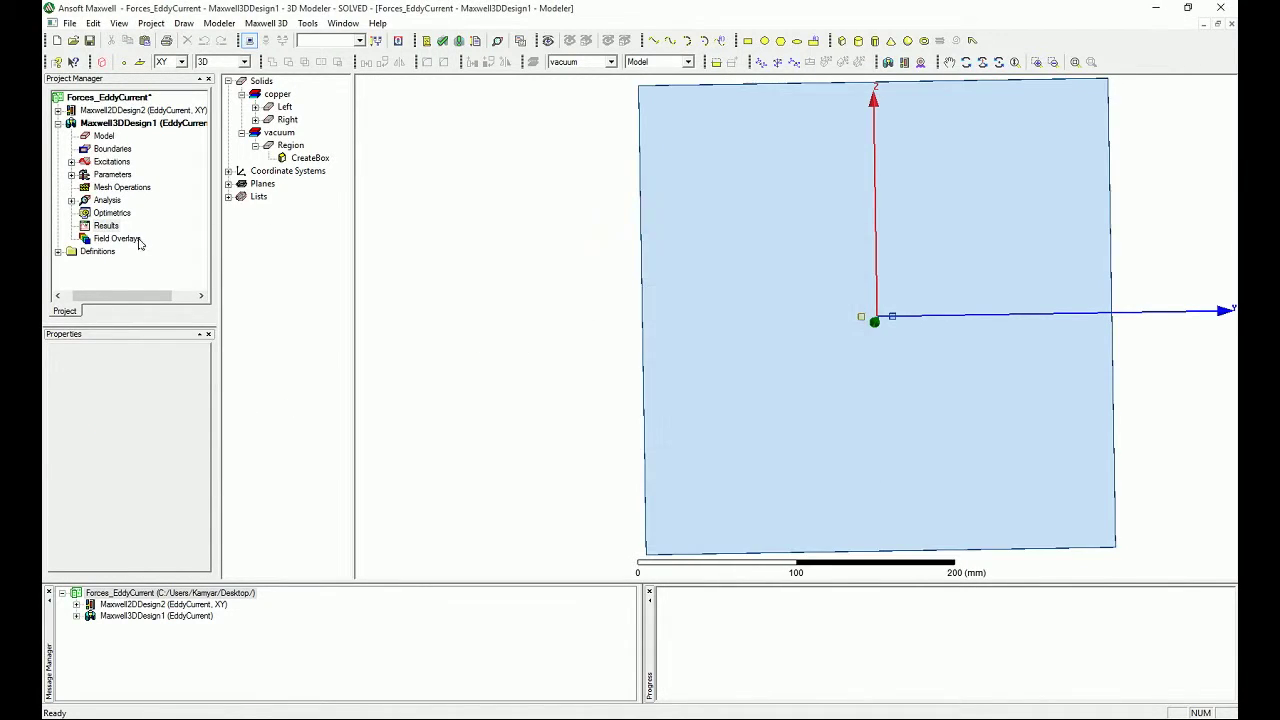
{"action": "right_click", "coordinate": [108, 229]}
Open the Solution Data viewer and switch the force parameter to Force_Lorentz
{"action": "left_click", "coordinate": [230, 431]}
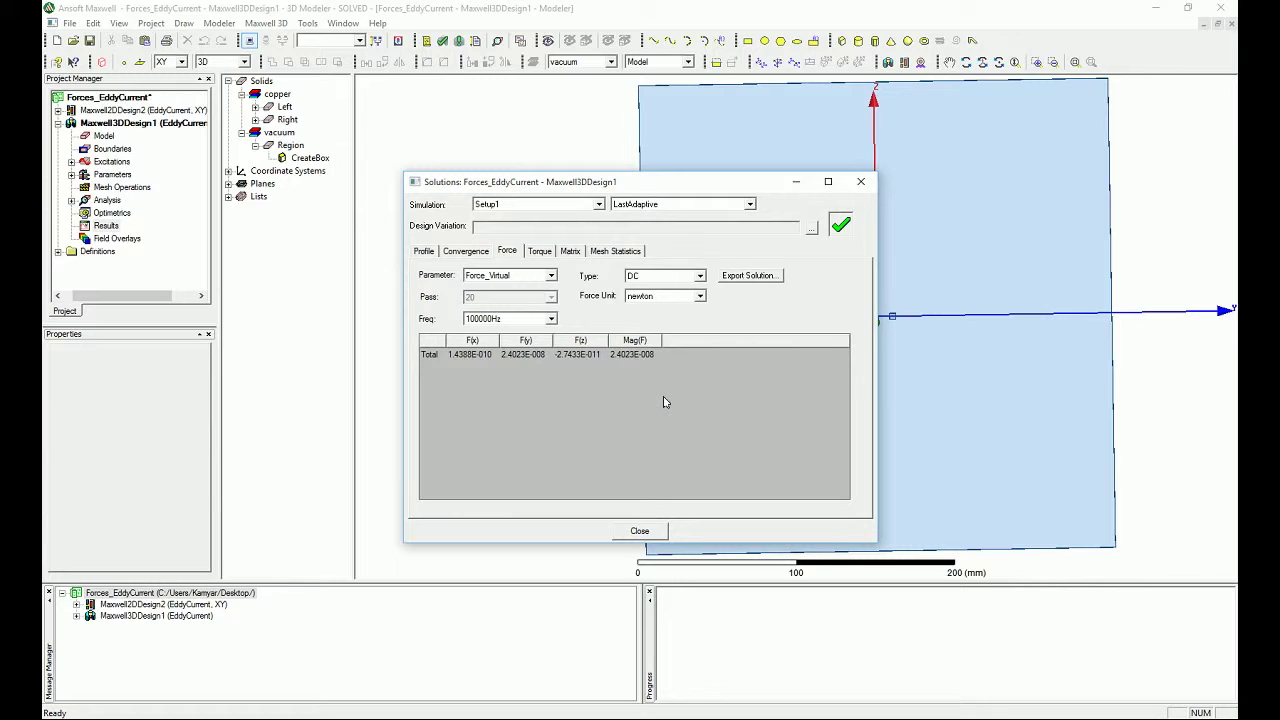
{"action": "left_click", "coordinate": [511, 277]}
{"action": "left_click", "coordinate": [506, 299]}
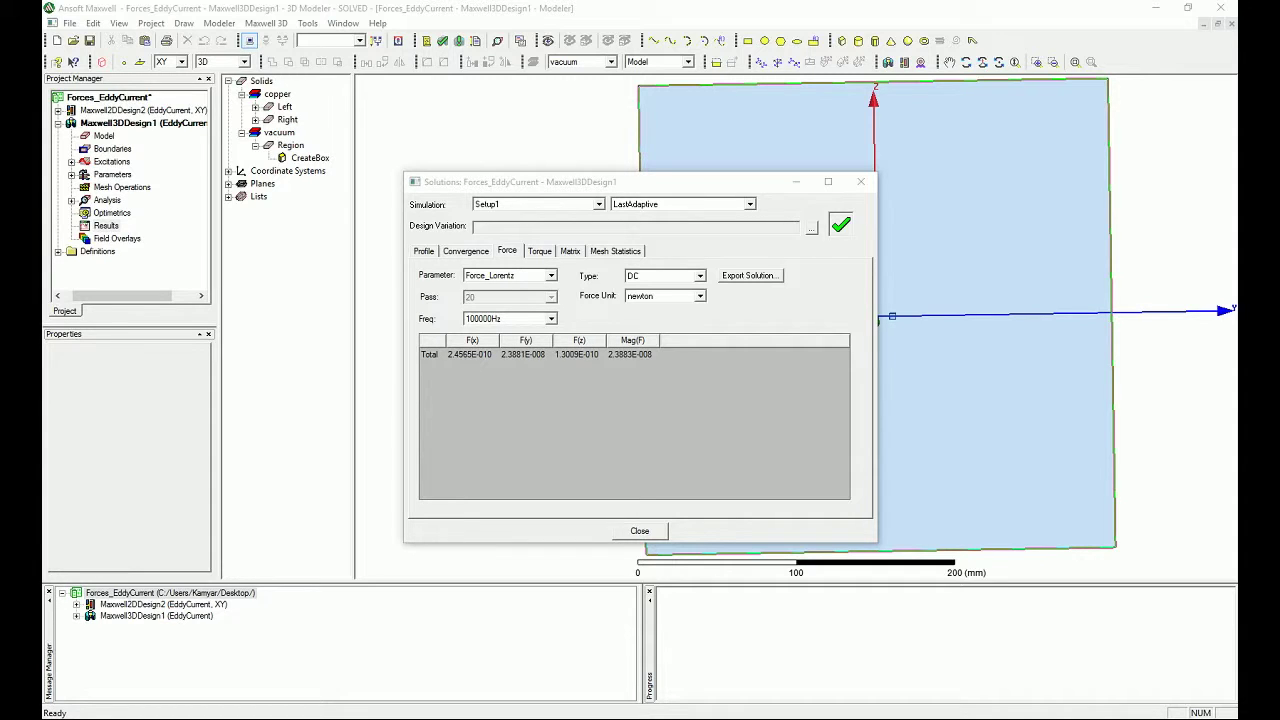
{"action": "left_click", "coordinate": [631, 386]}
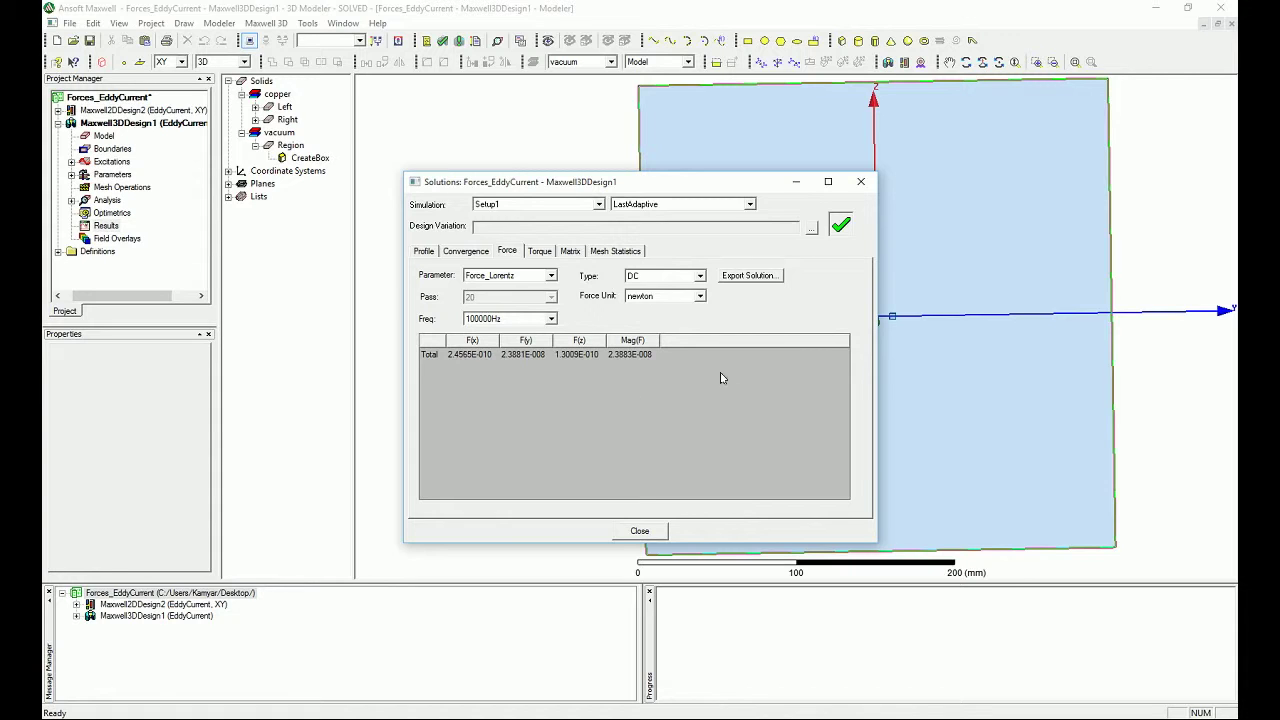
View the AC real/imaginary and magnitude/phase results, and set the force unit to uNewton
{"action": "left_click", "coordinate": [700, 276]}
{"action": "left_click", "coordinate": [680, 299]}
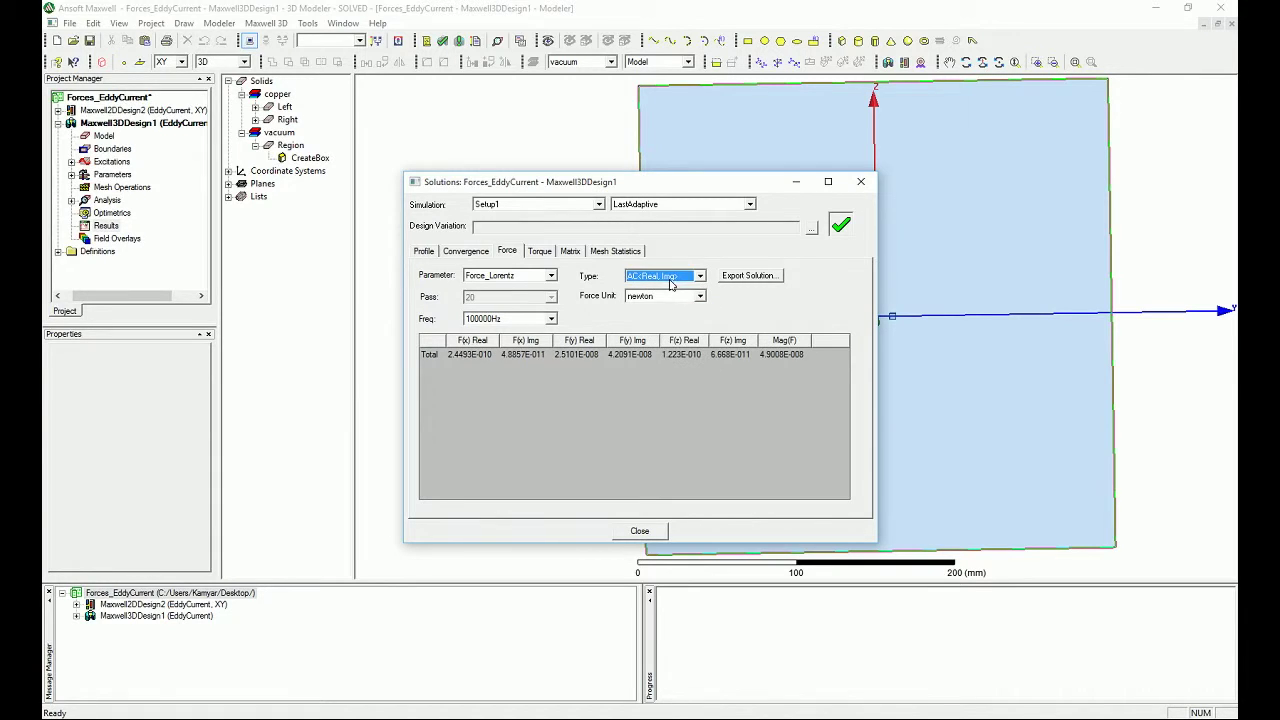
{"action": "left_click", "coordinate": [690, 276]}
{"action": "left_click", "coordinate": [667, 308]}
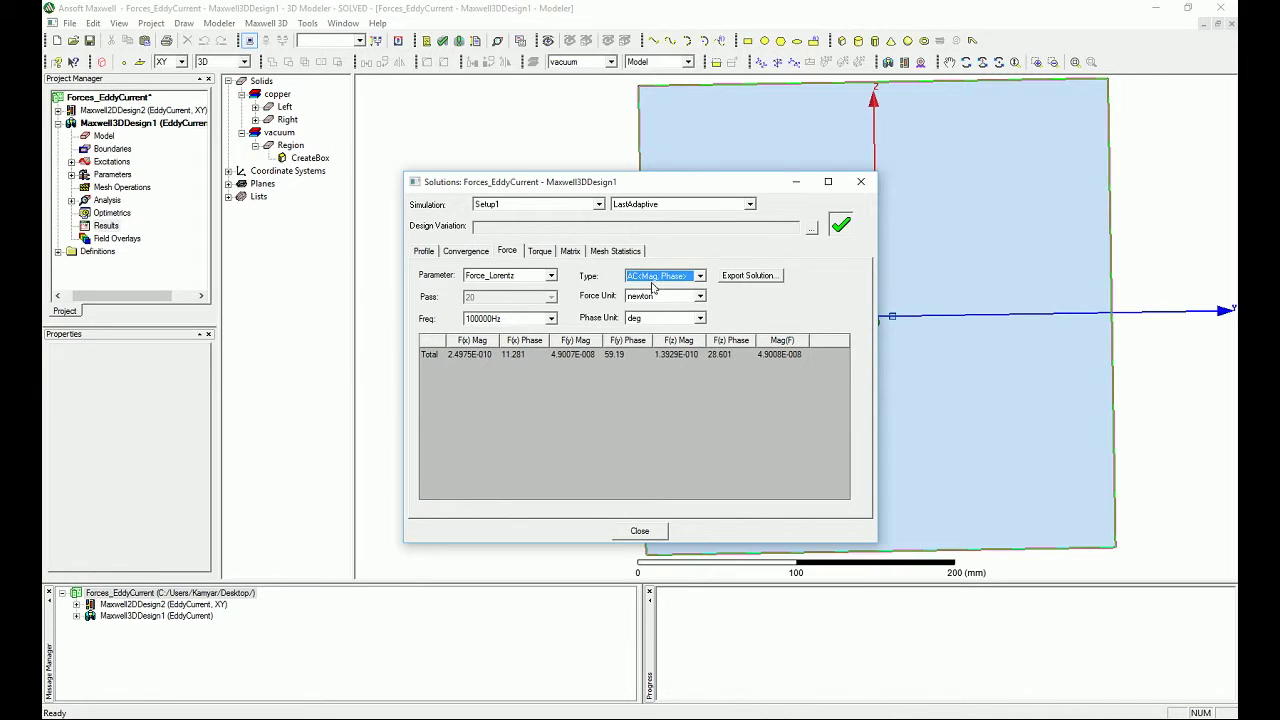
{"action": "left_click", "coordinate": [665, 297]}
{"action": "left_click", "coordinate": [677, 338]}
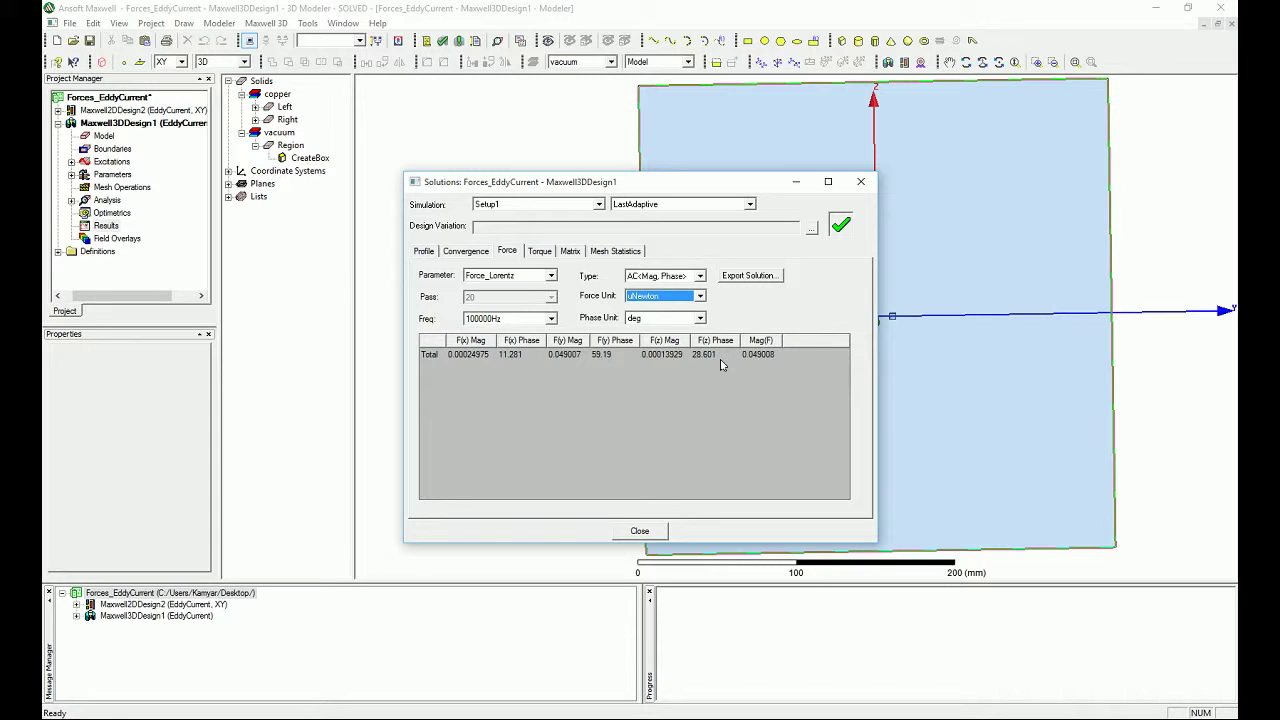
Return the result type through AC real/imaginary back to DC
{"action": "left_click", "coordinate": [660, 277]}
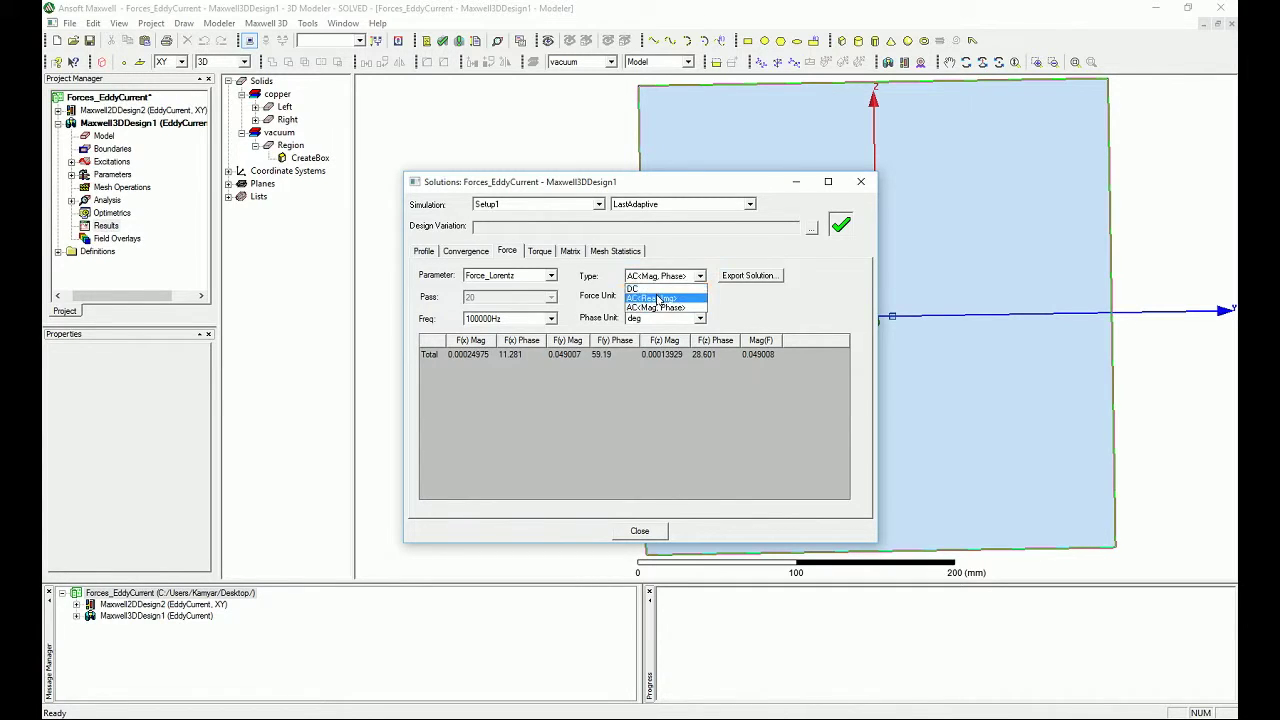
{"action": "left_click", "coordinate": [659, 298]}
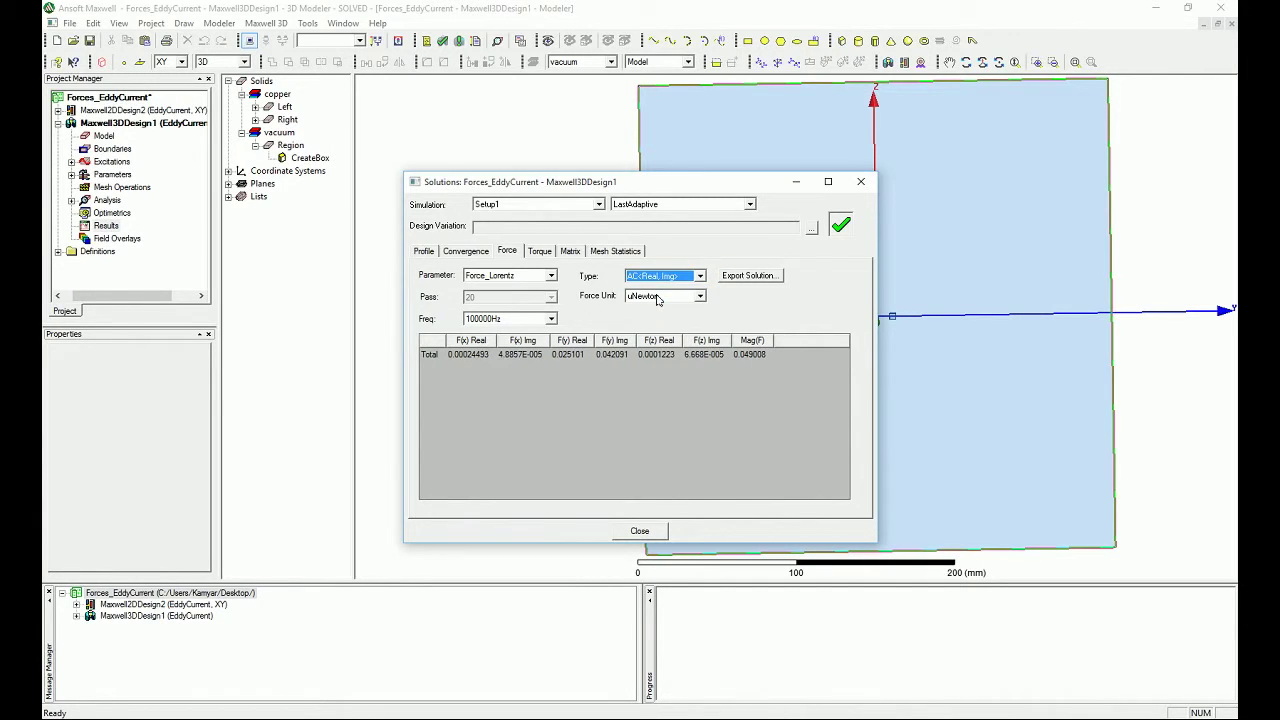
{"action": "left_click", "coordinate": [633, 273]}
{"action": "left_click", "coordinate": [648, 300]}
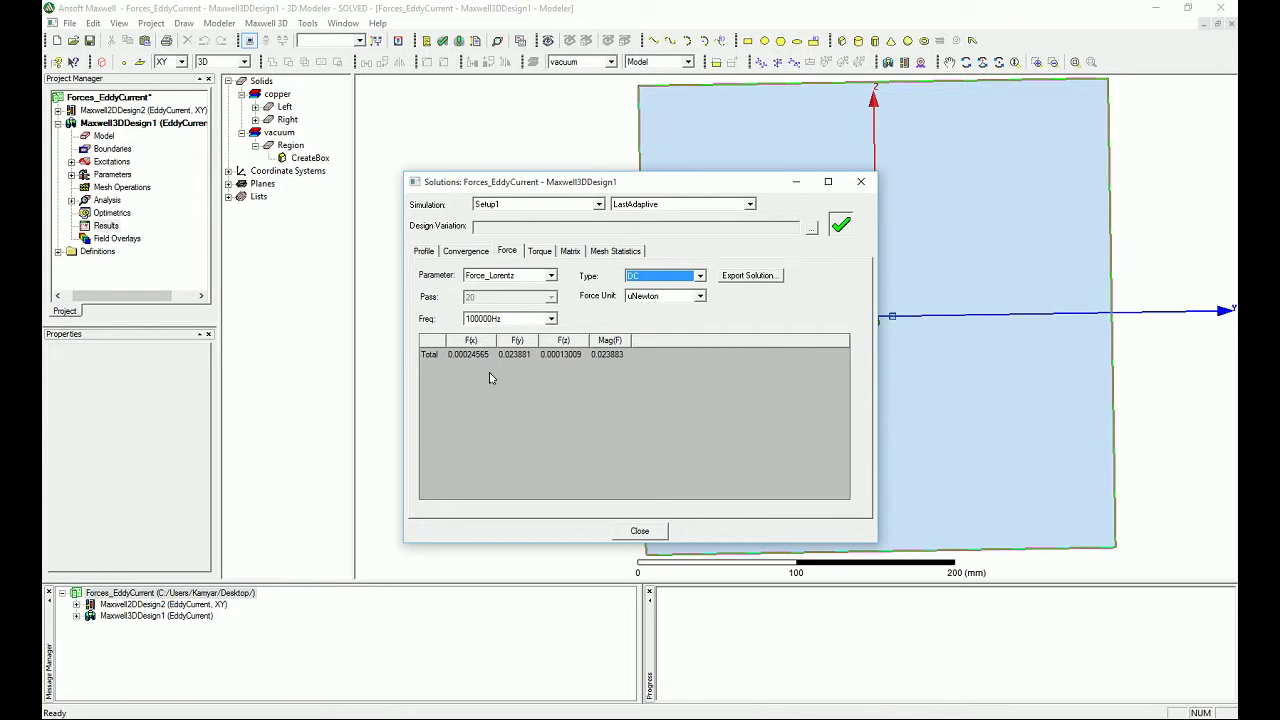
{"action": "left_click", "coordinate": [701, 295]}
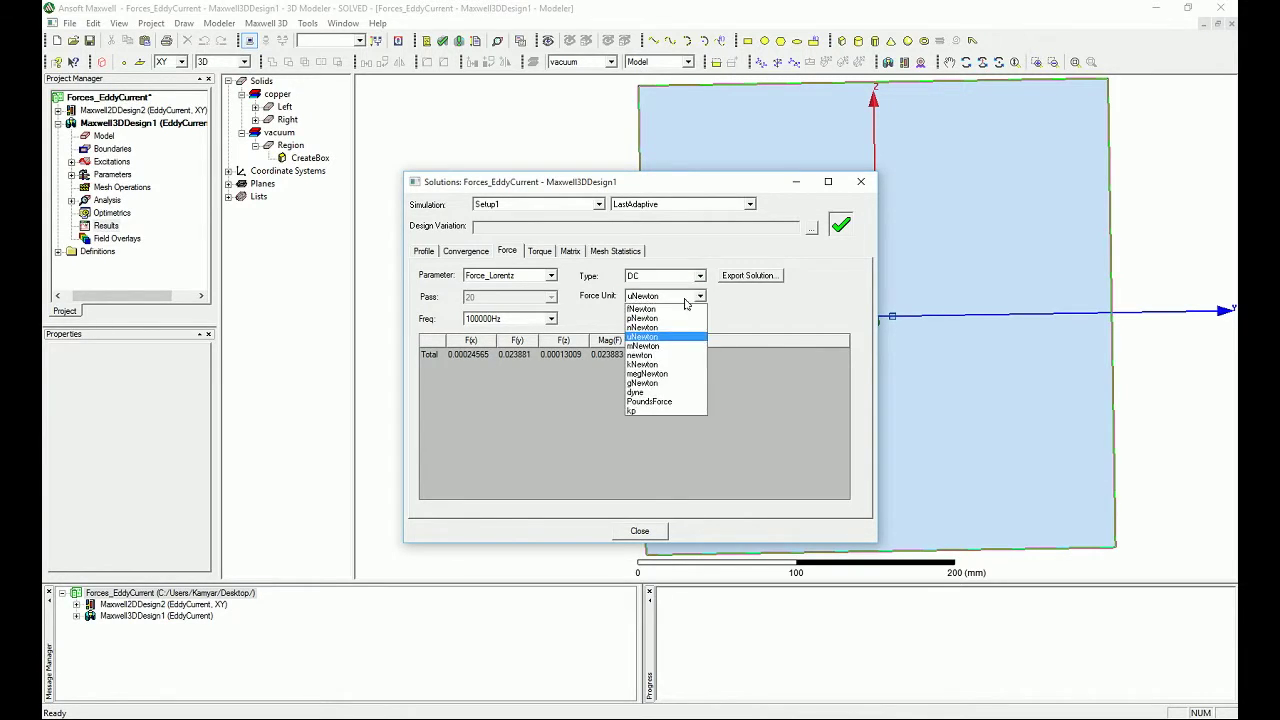
{"action": "left_click", "coordinate": [685, 343]}
{"action": "left_click", "coordinate": [563, 354]}
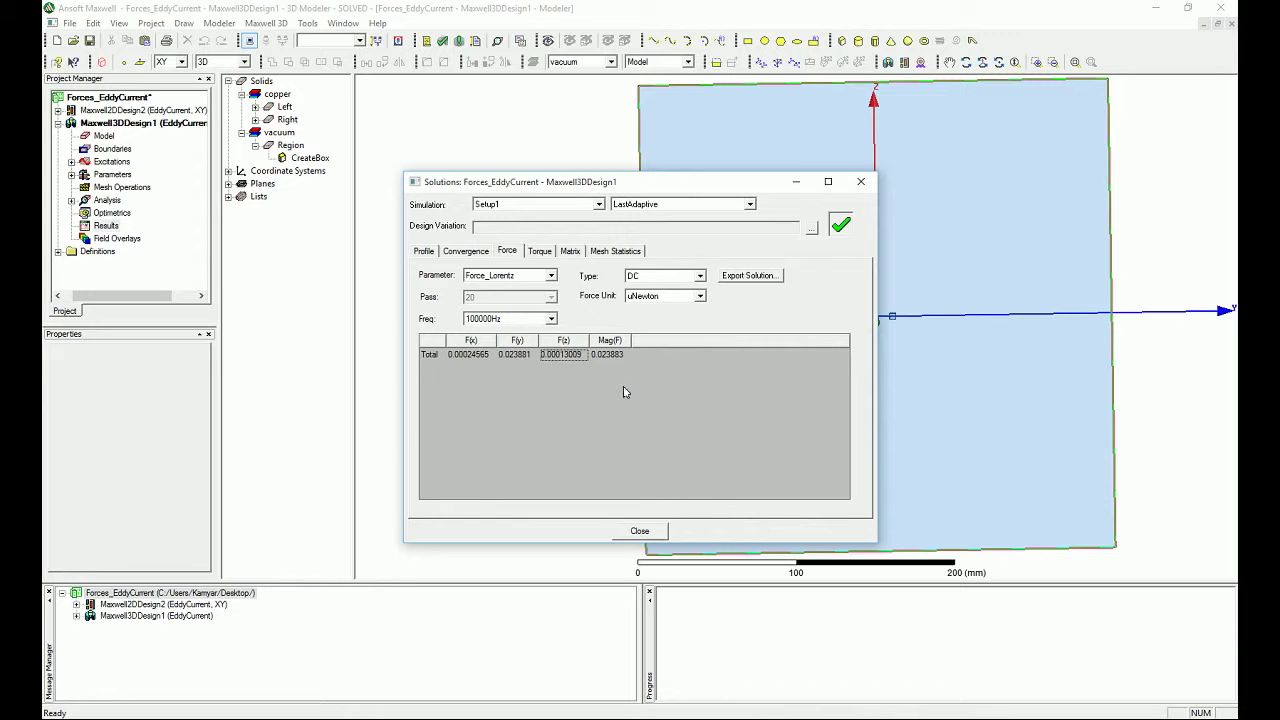
{"action": "left_click", "coordinate": [549, 276]}
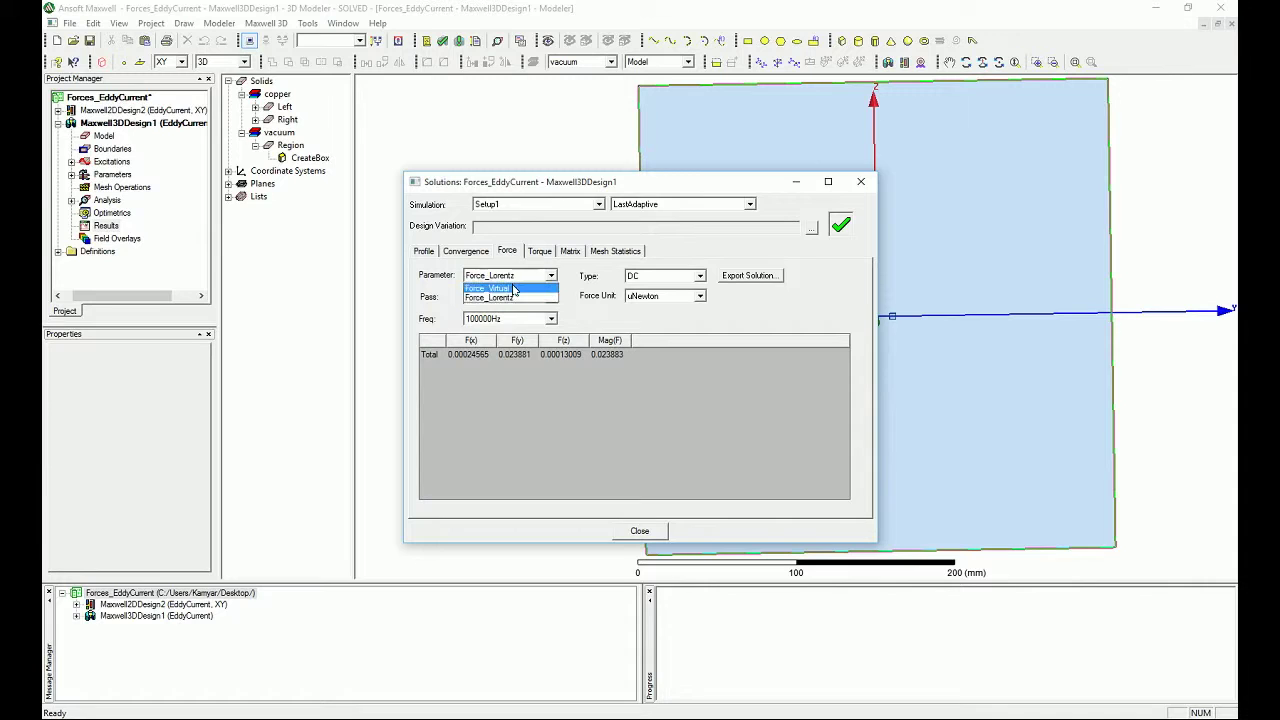
{"action": "left_click", "coordinate": [513, 289]}
{"action": "left_click", "coordinate": [531, 280]}
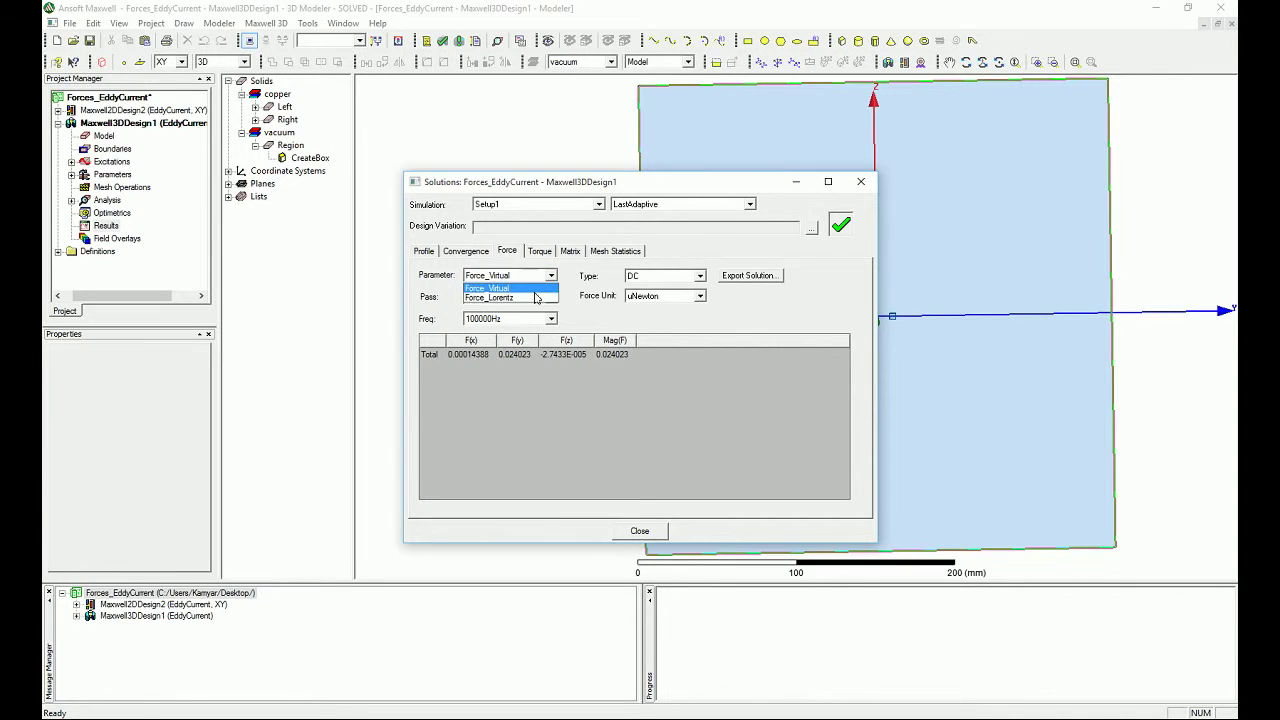
{"action": "left_click", "coordinate": [536, 297]}
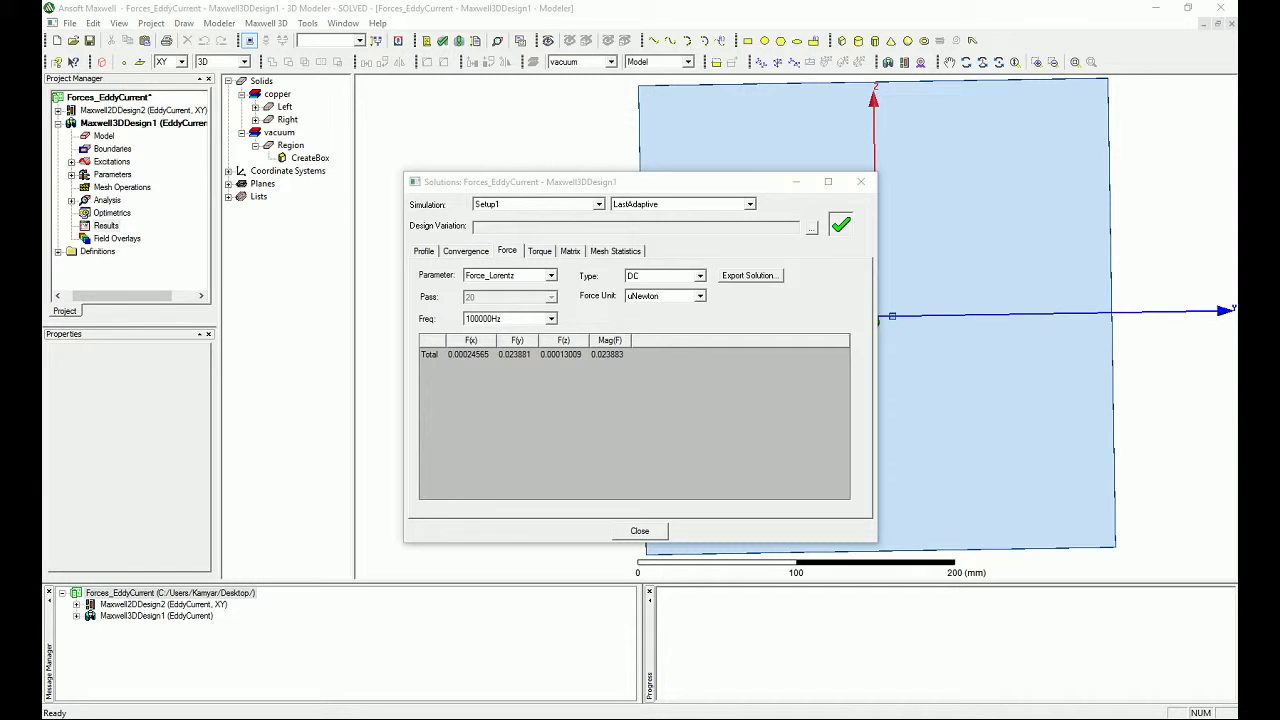
Switch the result type through AC real/imaginary to AC magnitude and phase
{"action": "left_click", "coordinate": [682, 276]}
{"action": "left_click", "coordinate": [682, 298]}
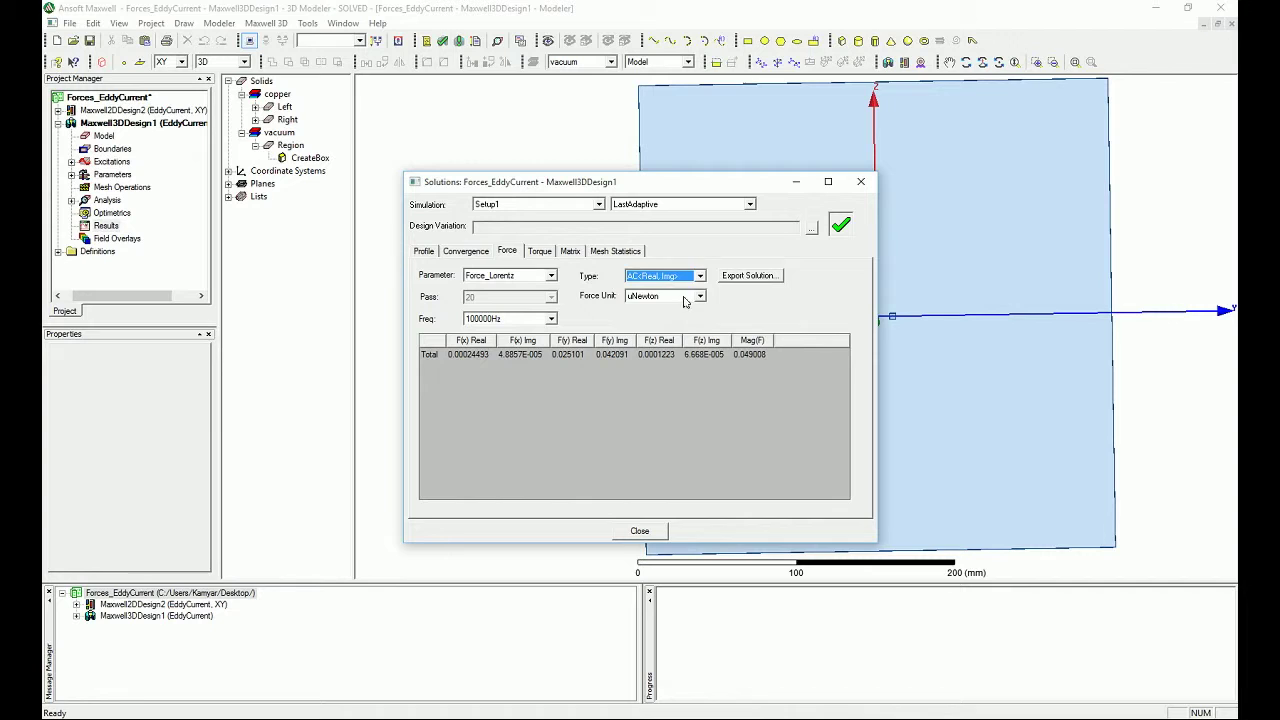
{"action": "left_click", "coordinate": [686, 276]}
{"action": "left_click", "coordinate": [676, 309]}
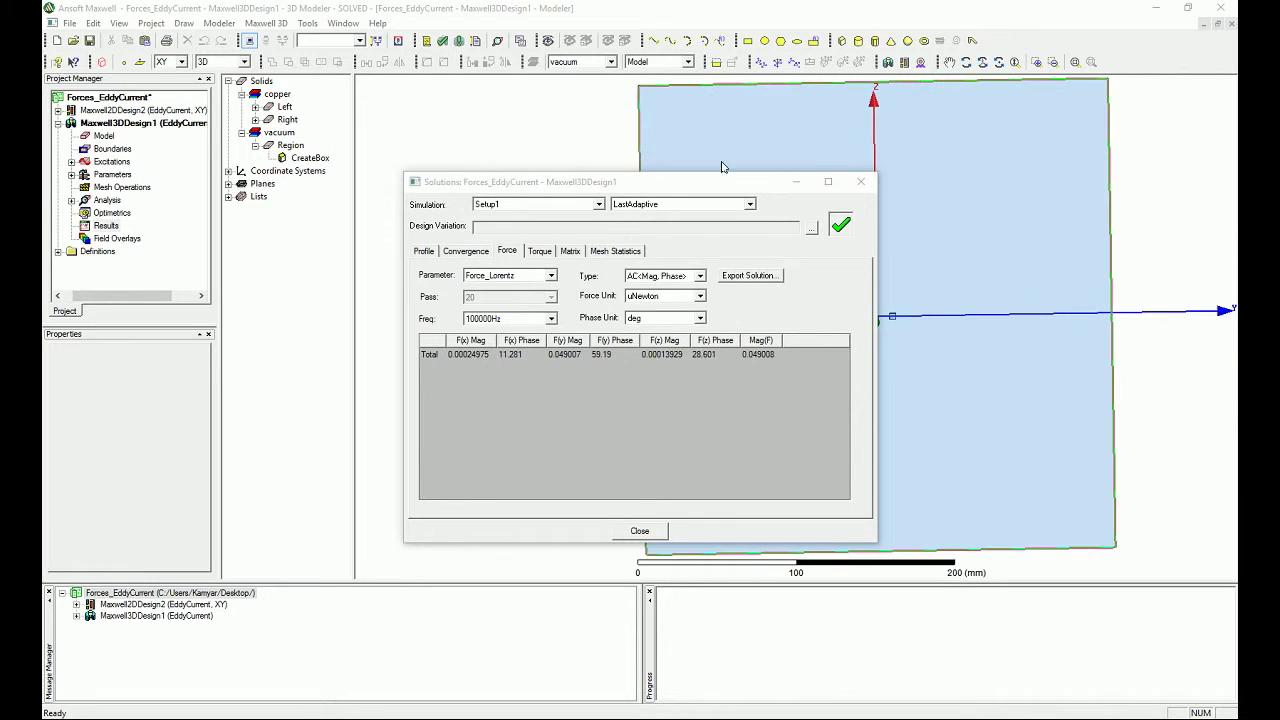
Keep LastAdaptive as the solution and show the Force_Virtual force parameter
{"action": "left_click", "coordinate": [690, 206]}
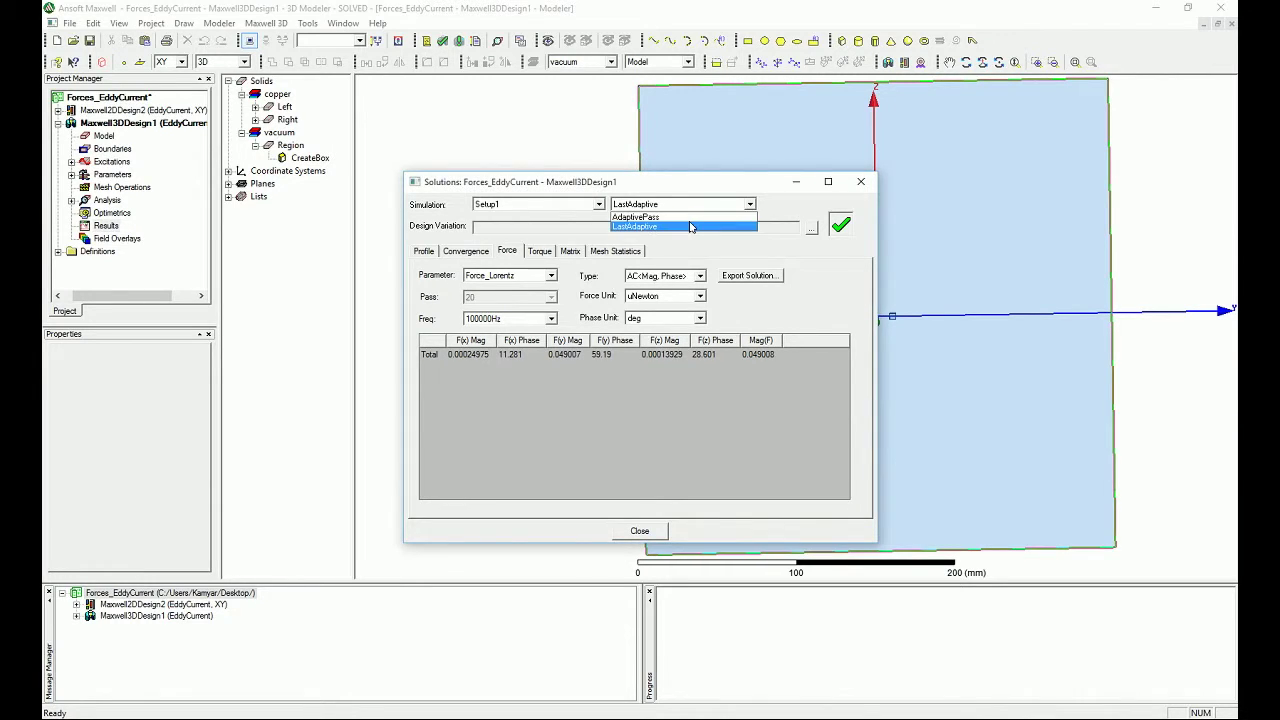
{"action": "left_click", "coordinate": [690, 226]}
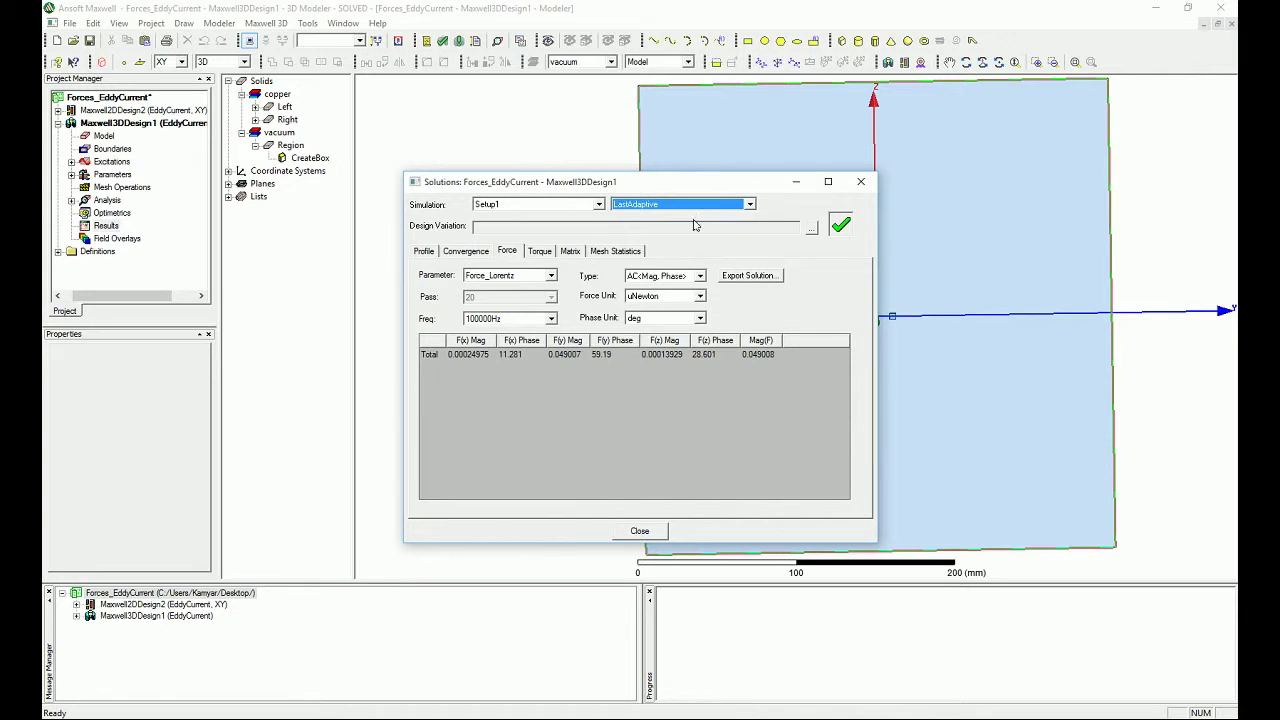
{"action": "left_click", "coordinate": [518, 278]}
{"action": "left_click", "coordinate": [518, 278]}
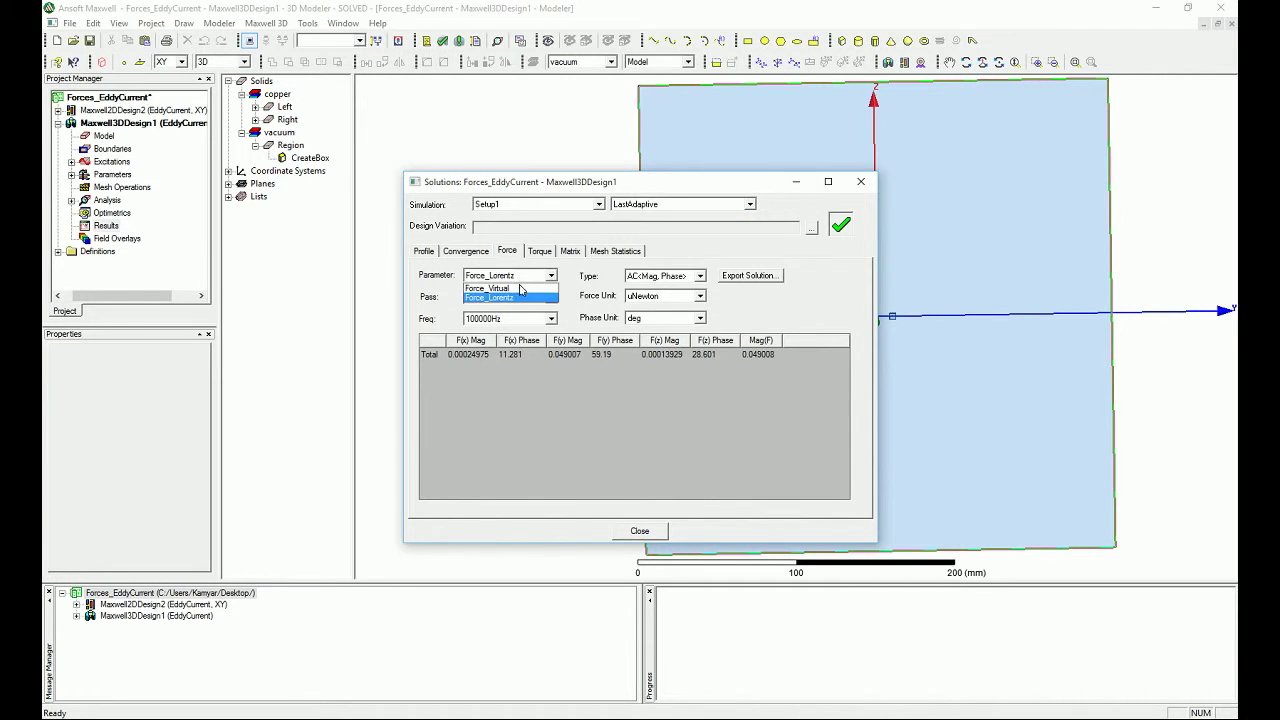
{"action": "left_click", "coordinate": [520, 290]}
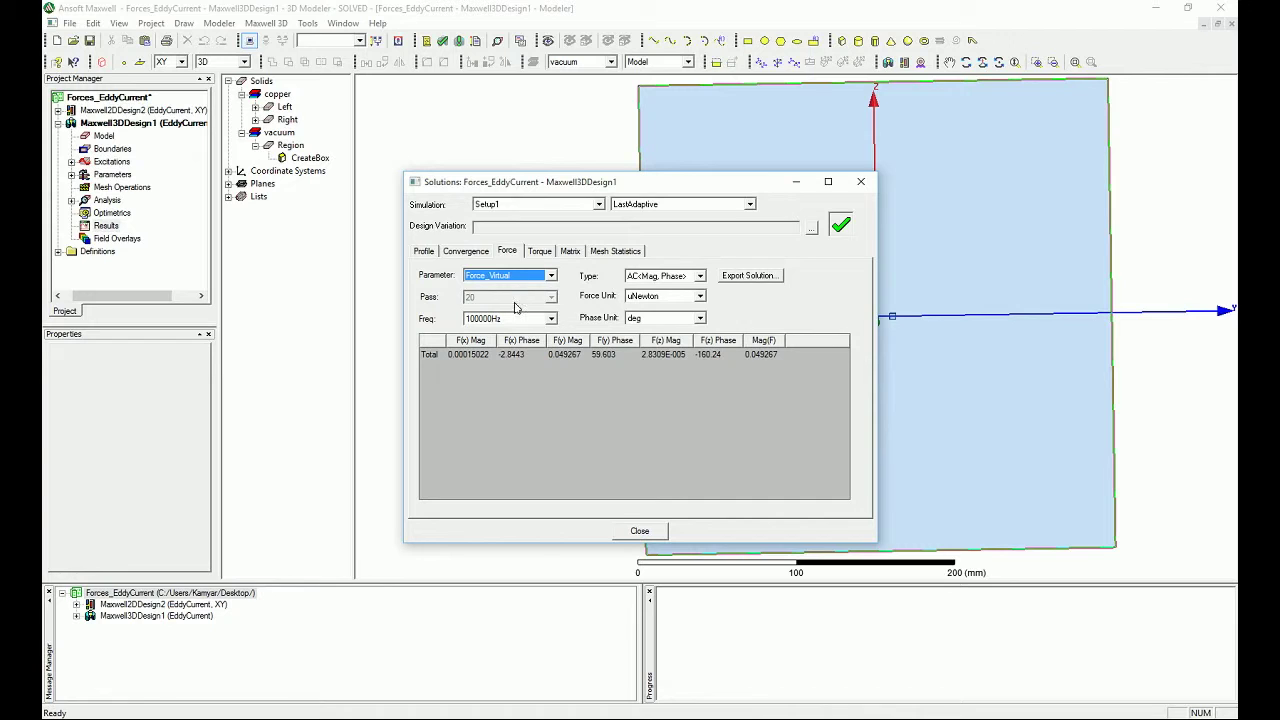
Switch the simulation to AdaptivePass results, keeping pass 20 selected
{"action": "left_click", "coordinate": [626, 203]}
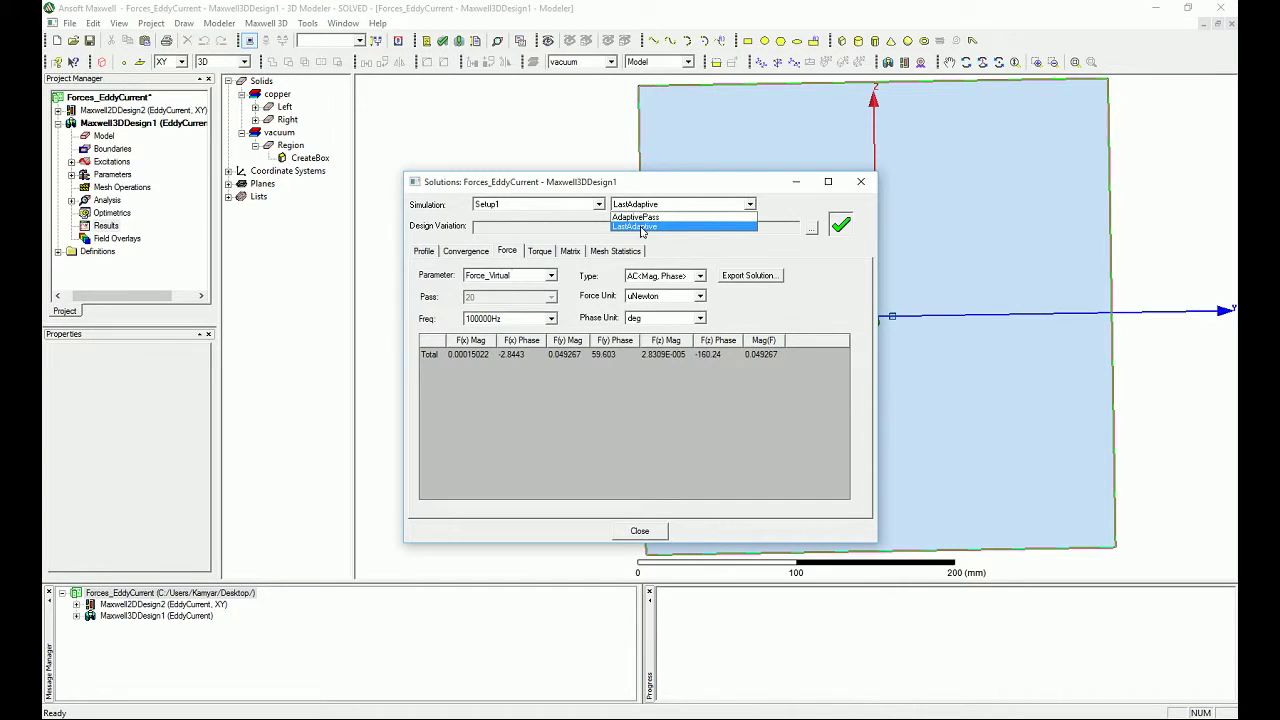
{"action": "left_click", "coordinate": [636, 217]}
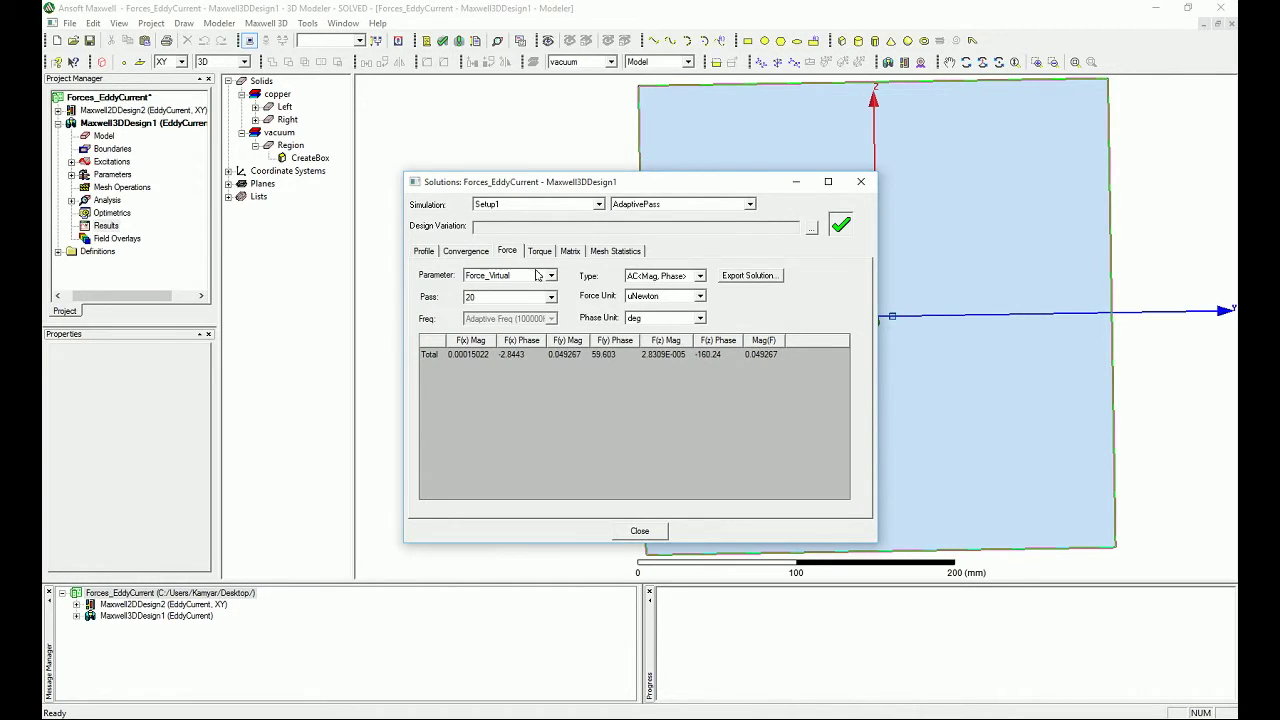
{"action": "left_click", "coordinate": [550, 297]}
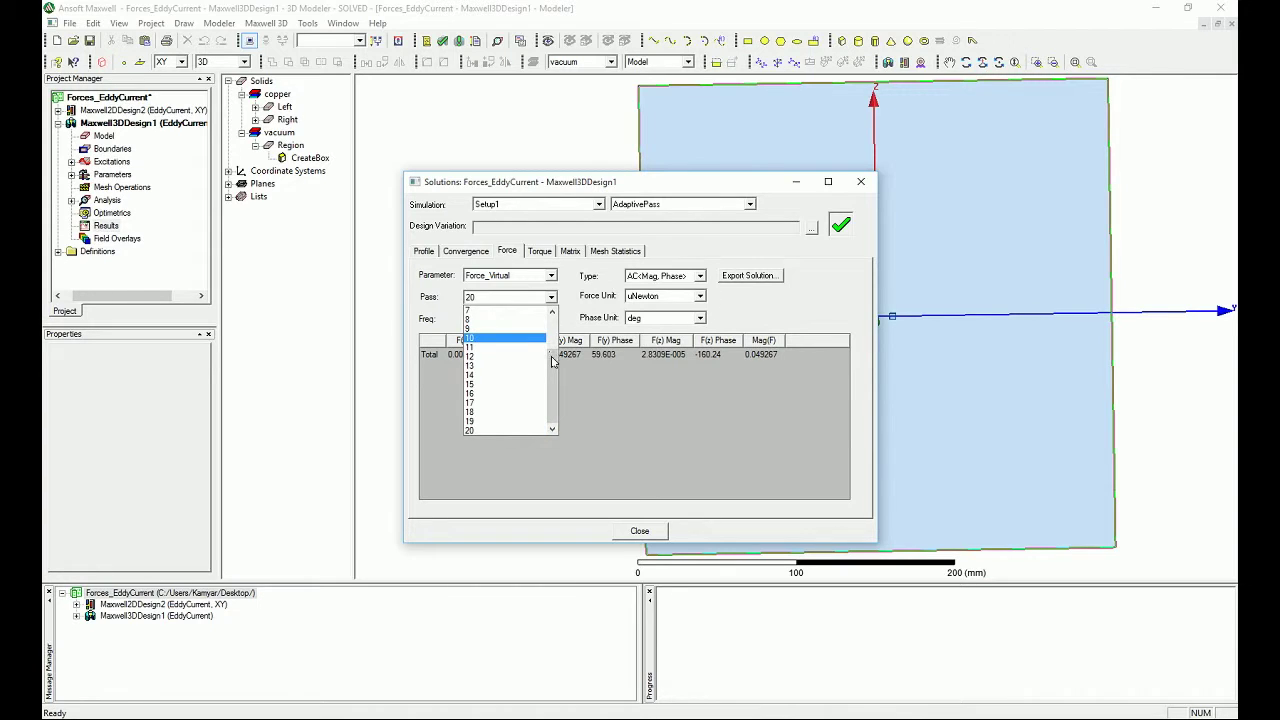
{"action": "left_click", "coordinate": [510, 297]}
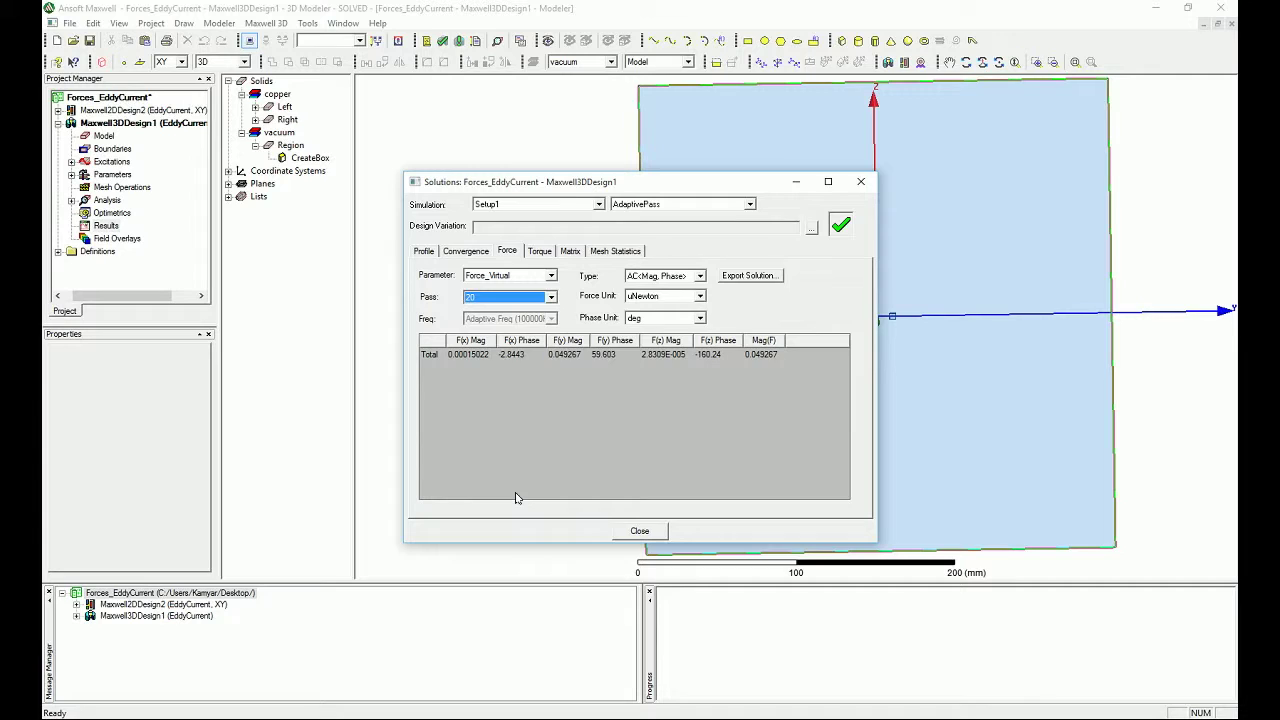
Step through the adaptive passes from 1 up to 20, then close the solution data
{"action": "key", "text": "Home"}
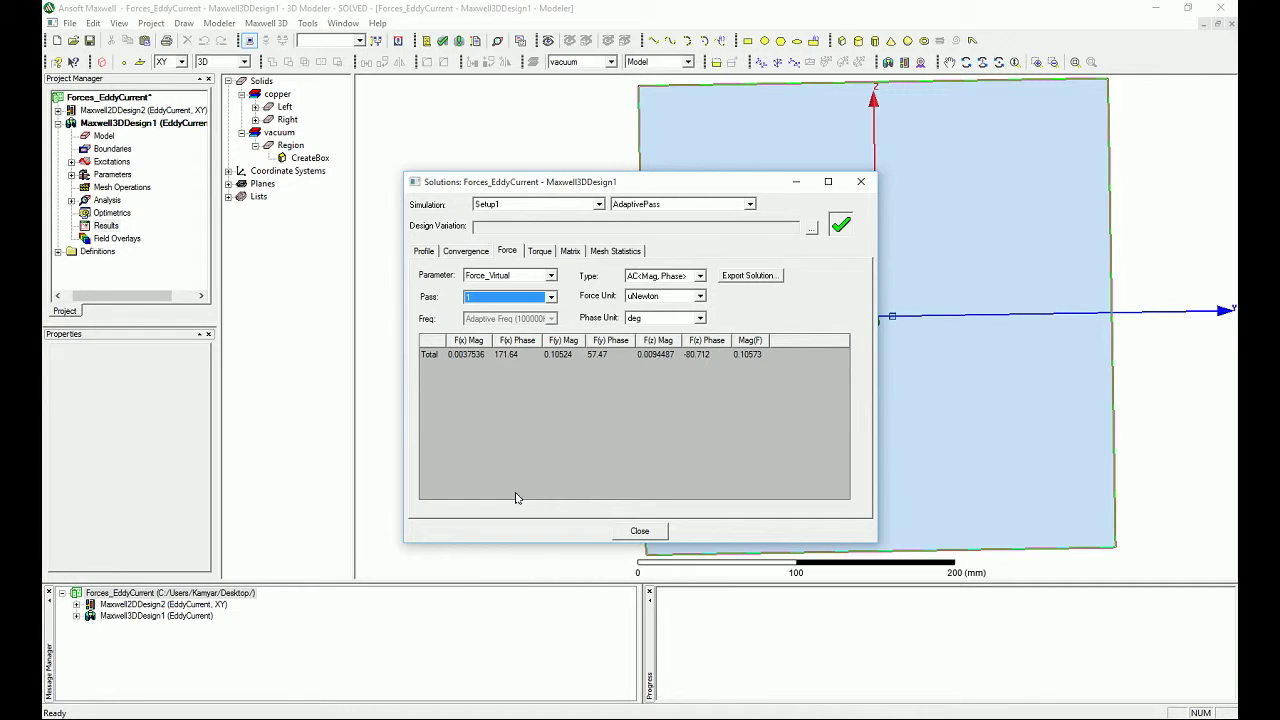
{"action": "key", "text": "Down"}
{"action": "key", "text": "Down"}
{"action": "key", "text": "Down"}
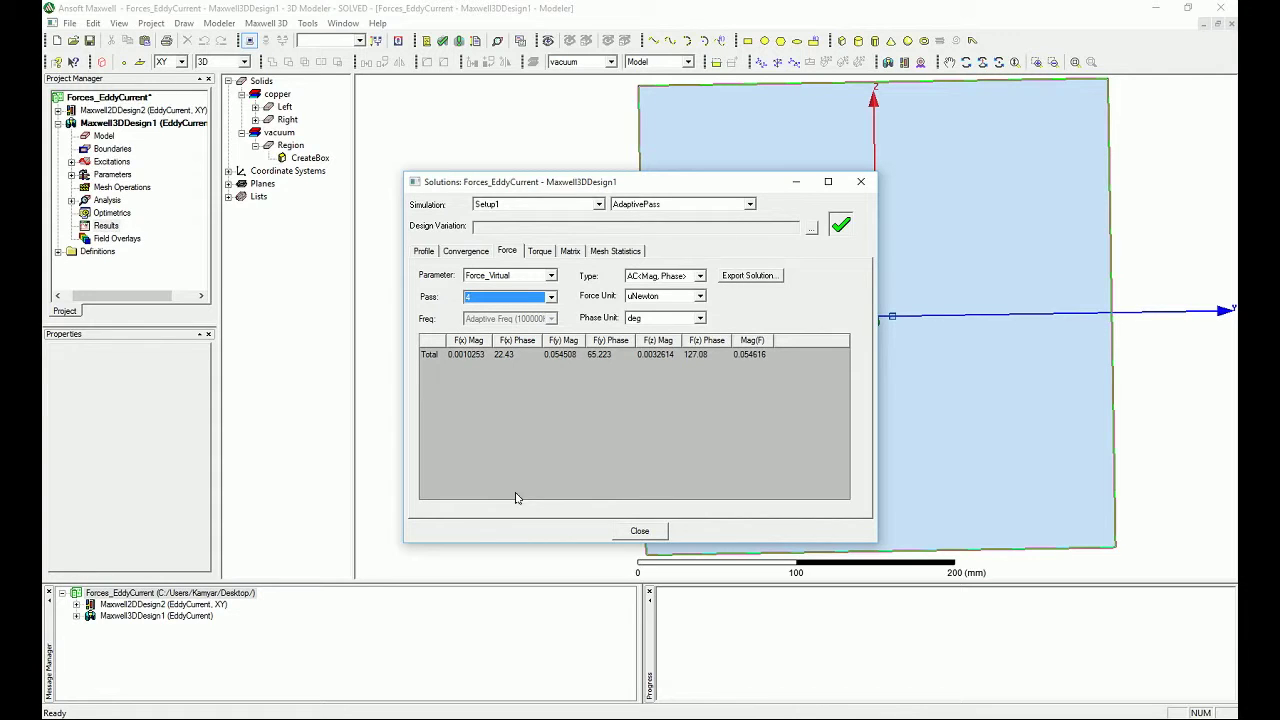
{"action": "key", "text": "Down"}
{"action": "key", "text": "Down"}
{"action": "key", "text": "Down"}
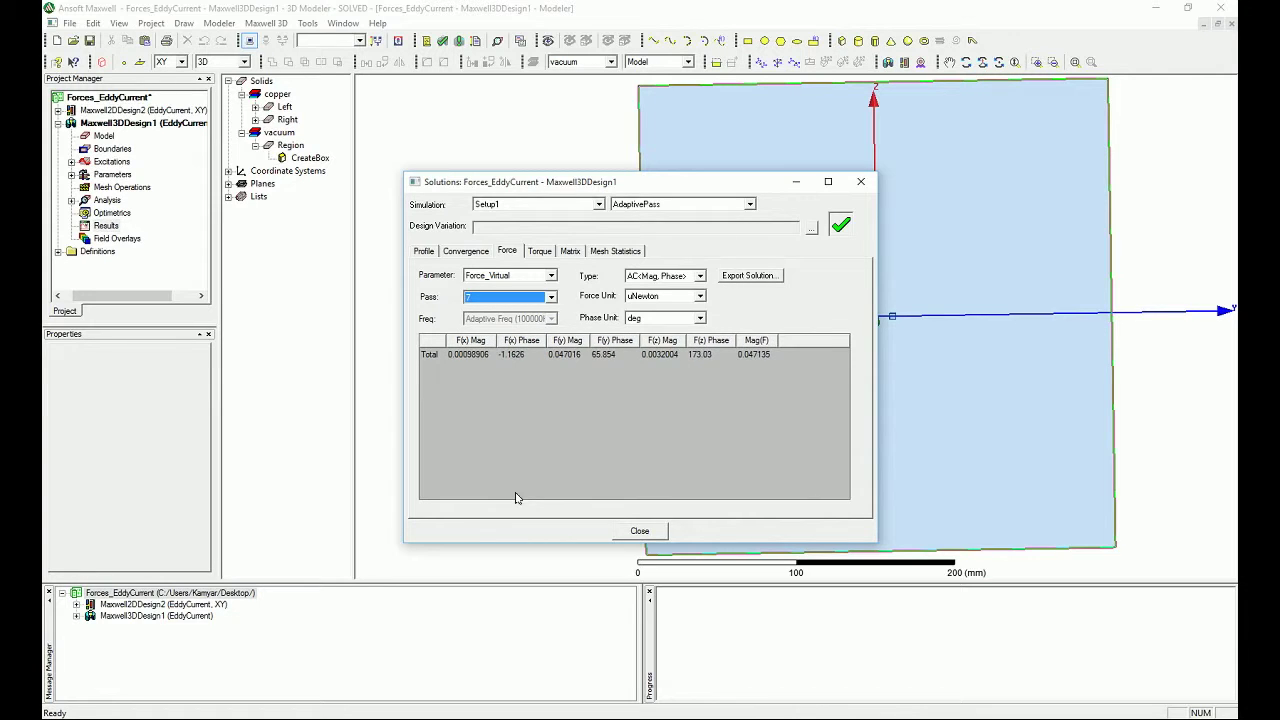
{"action": "key", "text": "Down"}
{"action": "key", "text": "Down"}
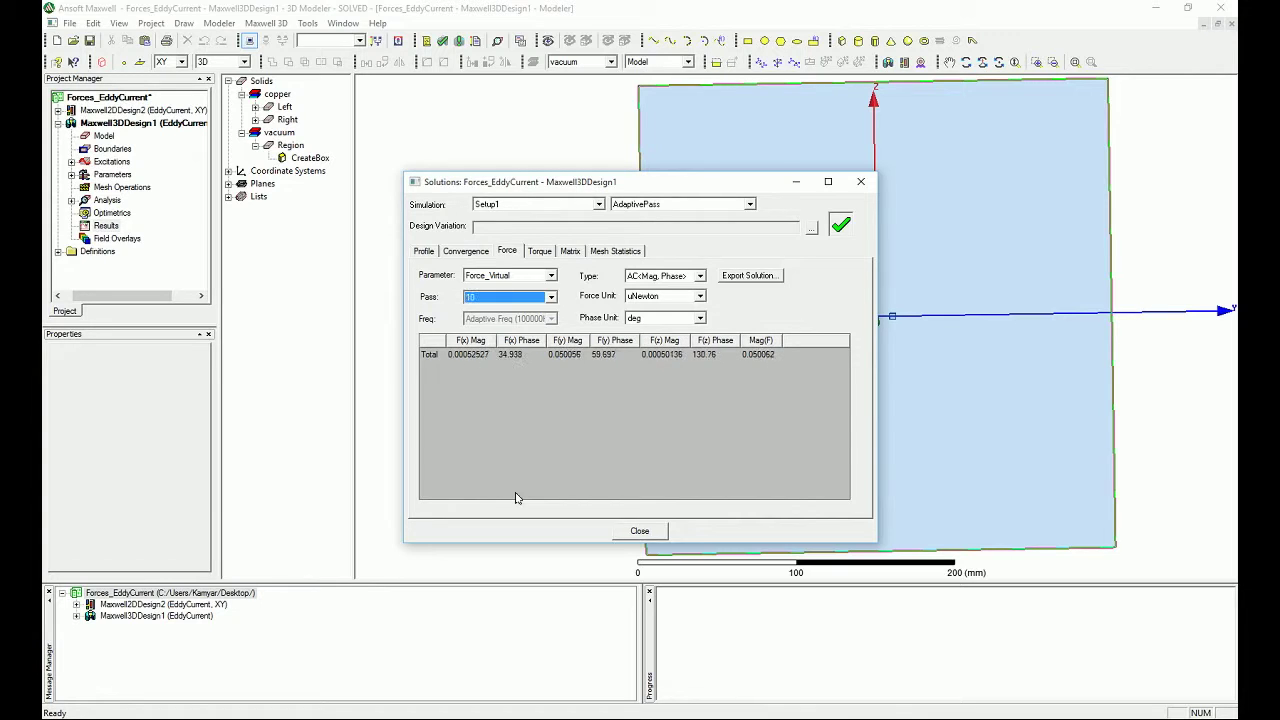
{"action": "key", "text": "Down"}
{"action": "key", "text": "Down"}
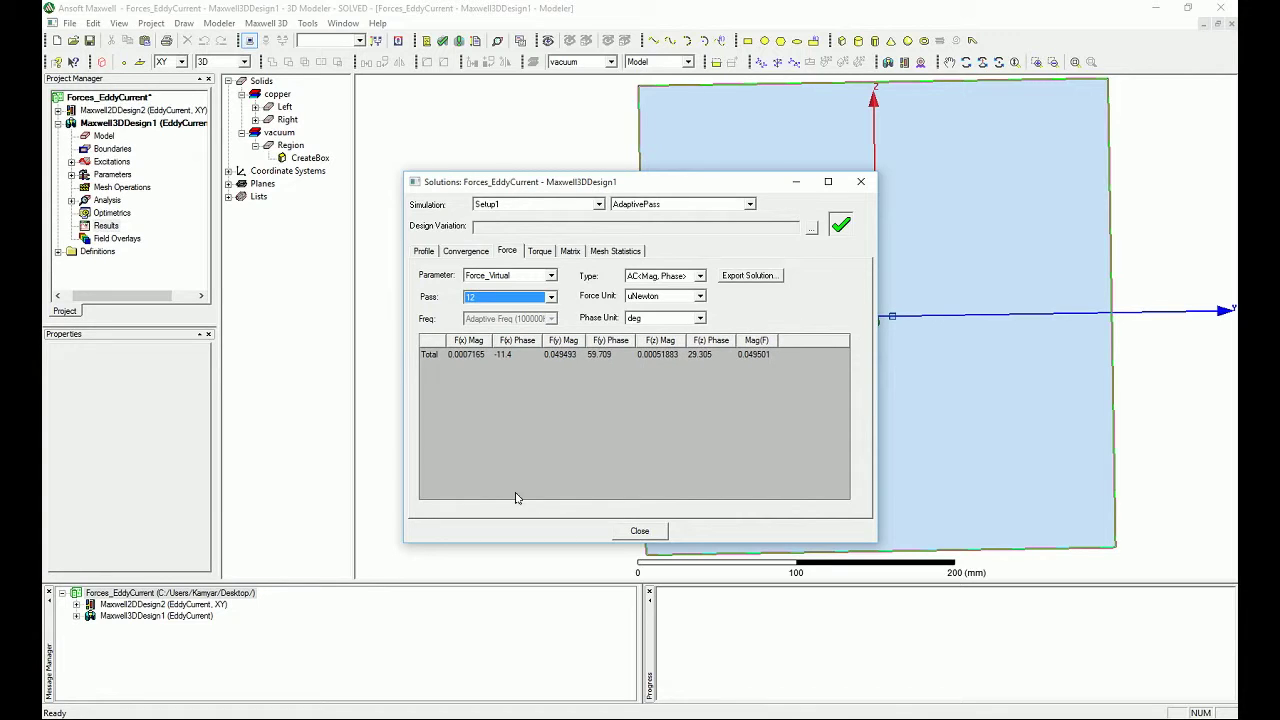
{"action": "key", "text": "Down"}
{"action": "key", "text": "Down"}
{"action": "key", "text": "Down"}
{"action": "key", "text": "Down"}
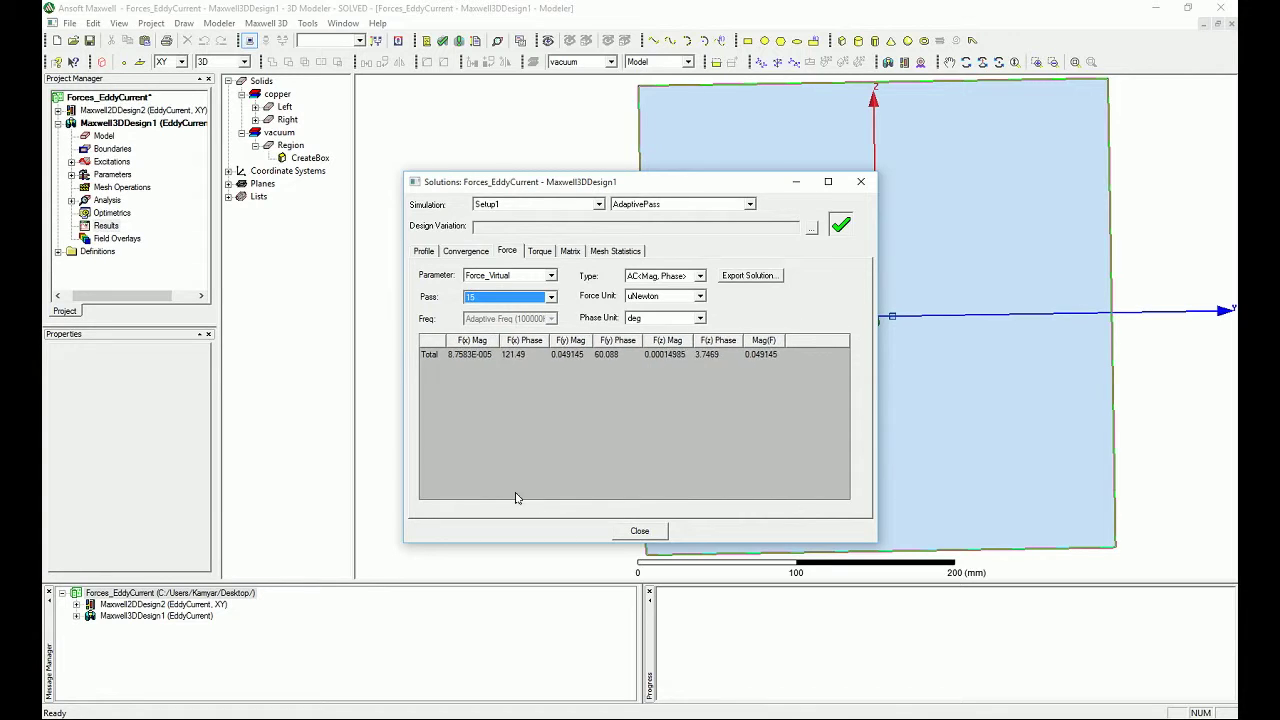
{"action": "key", "text": "Down"}
{"action": "key", "text": "Down"}
{"action": "key", "text": "Down"}
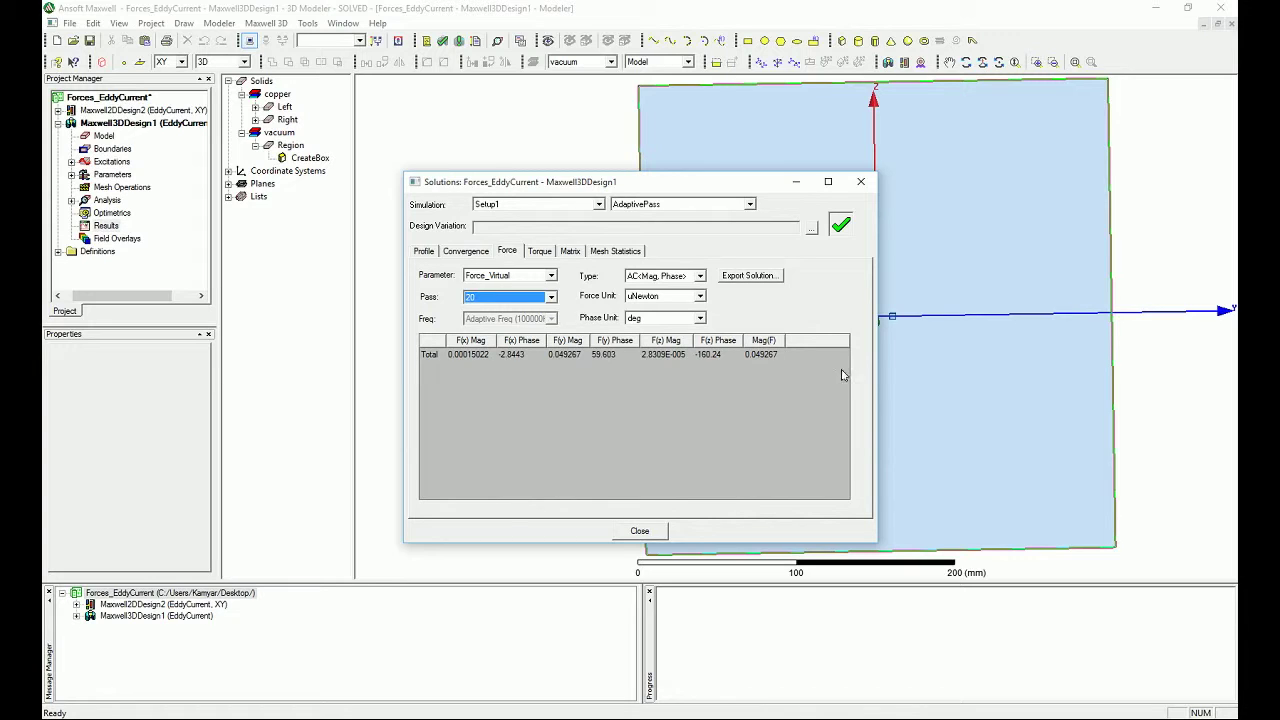
{"action": "left_click", "coordinate": [861, 181]}
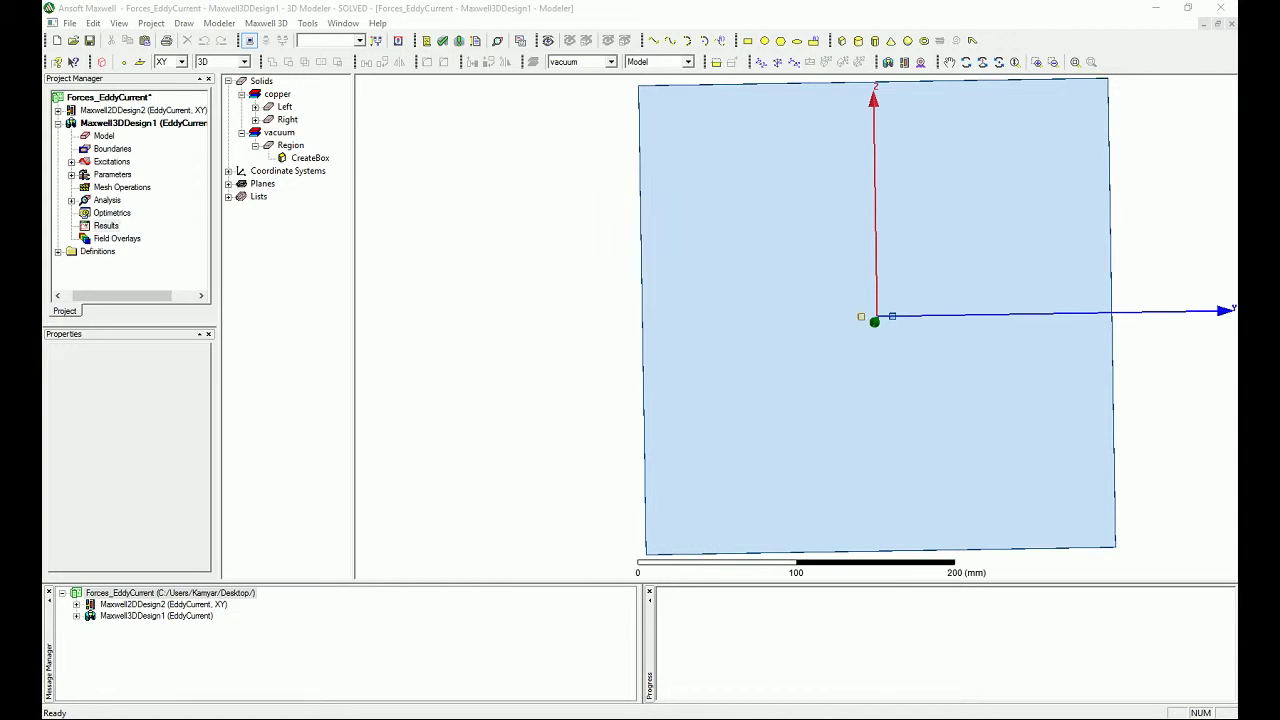
Open the Fields Calculator from Field Overlays and expand its Quantity list
{"action": "left_click", "coordinate": [432, 278]}
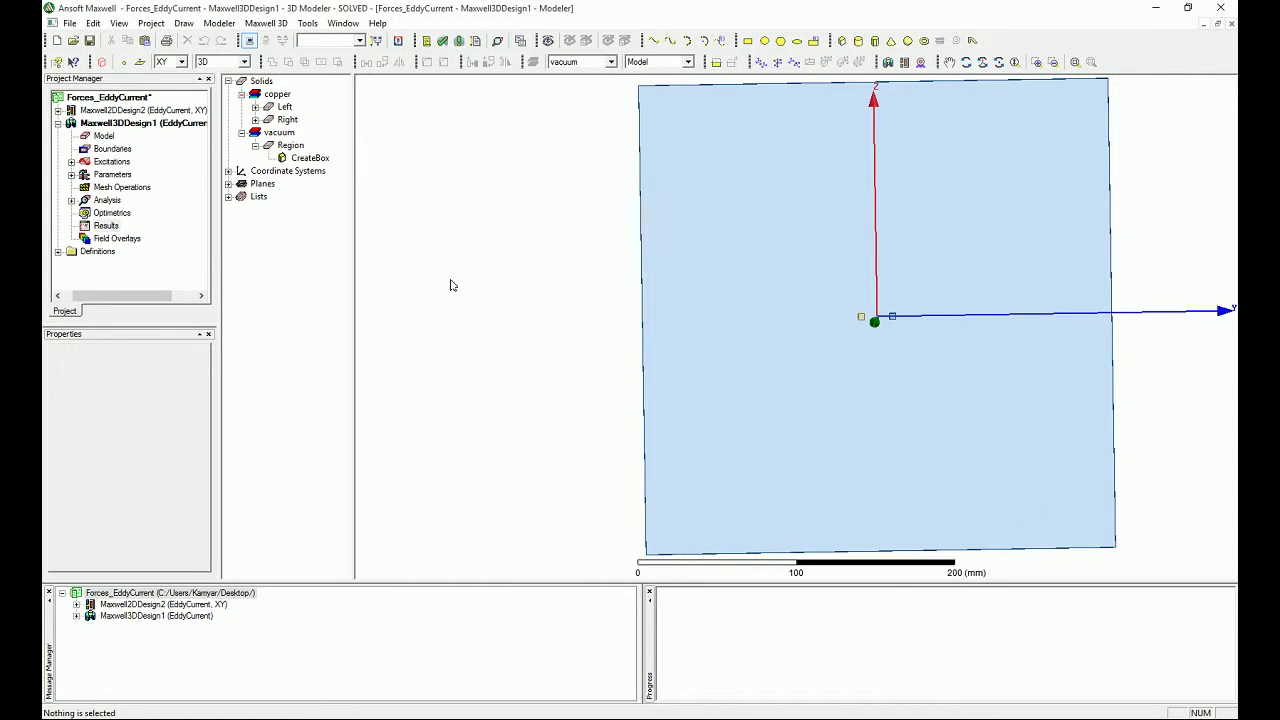
{"action": "right_click", "coordinate": [105, 239]}
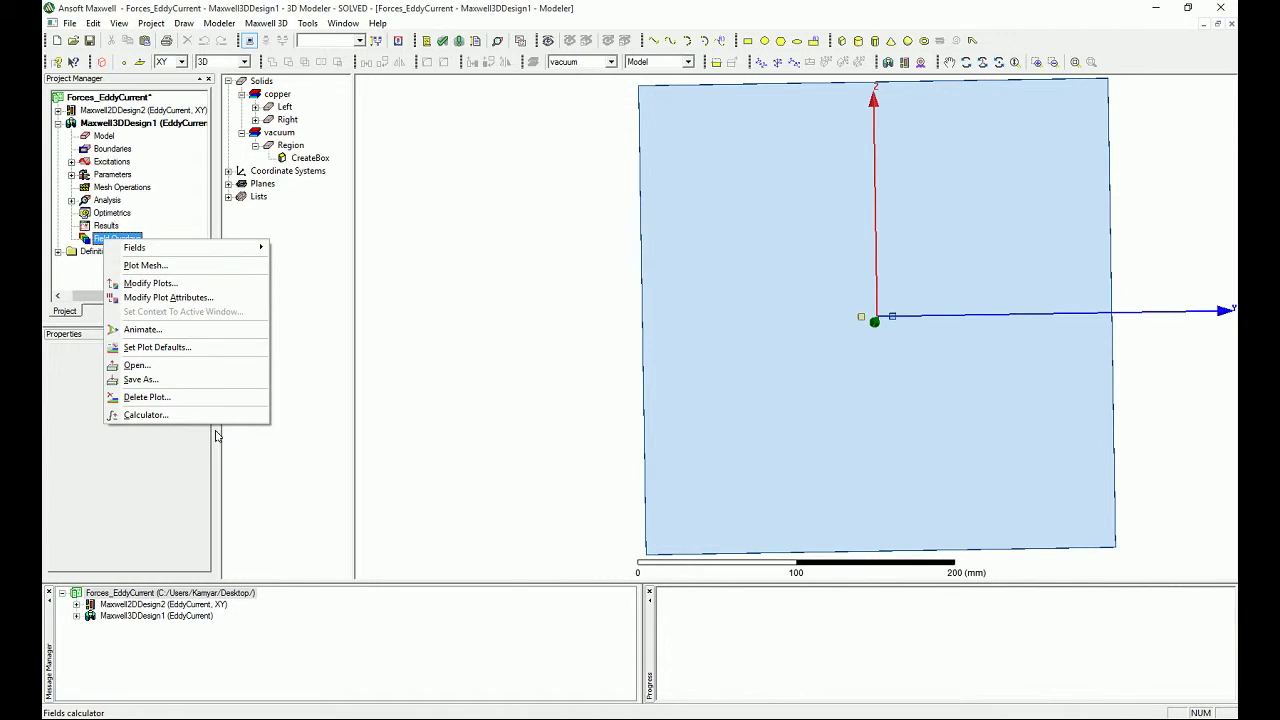
{"action": "left_click", "coordinate": [205, 415]}
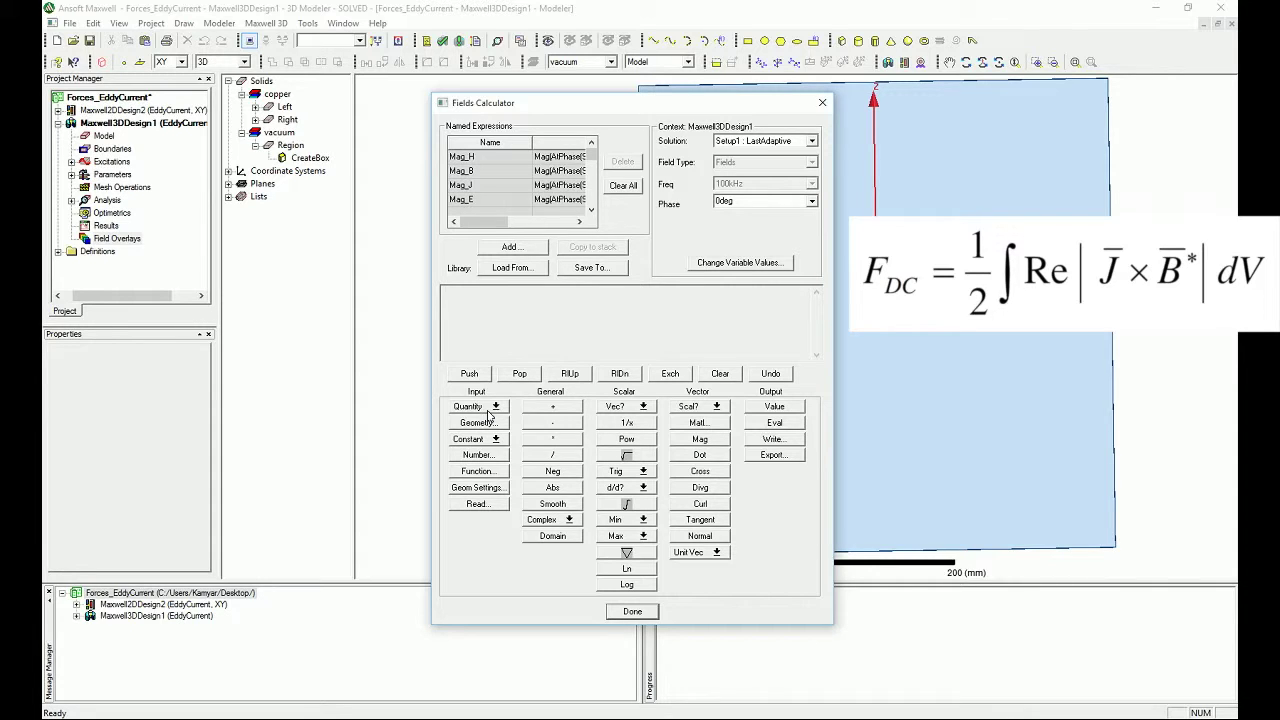
{"action": "left_click", "coordinate": [487, 411]}
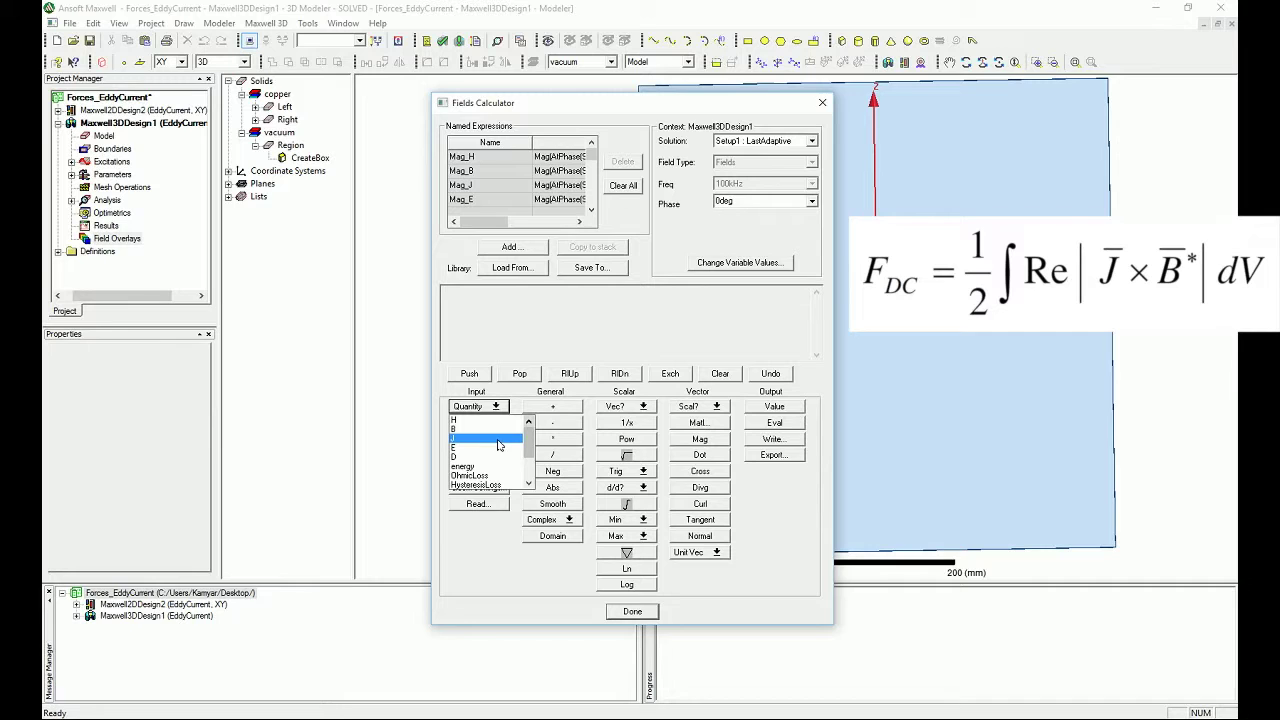
Push J and B onto the calculator stack and take the complex conjugate of B
{"action": "left_click", "coordinate": [519, 439]}
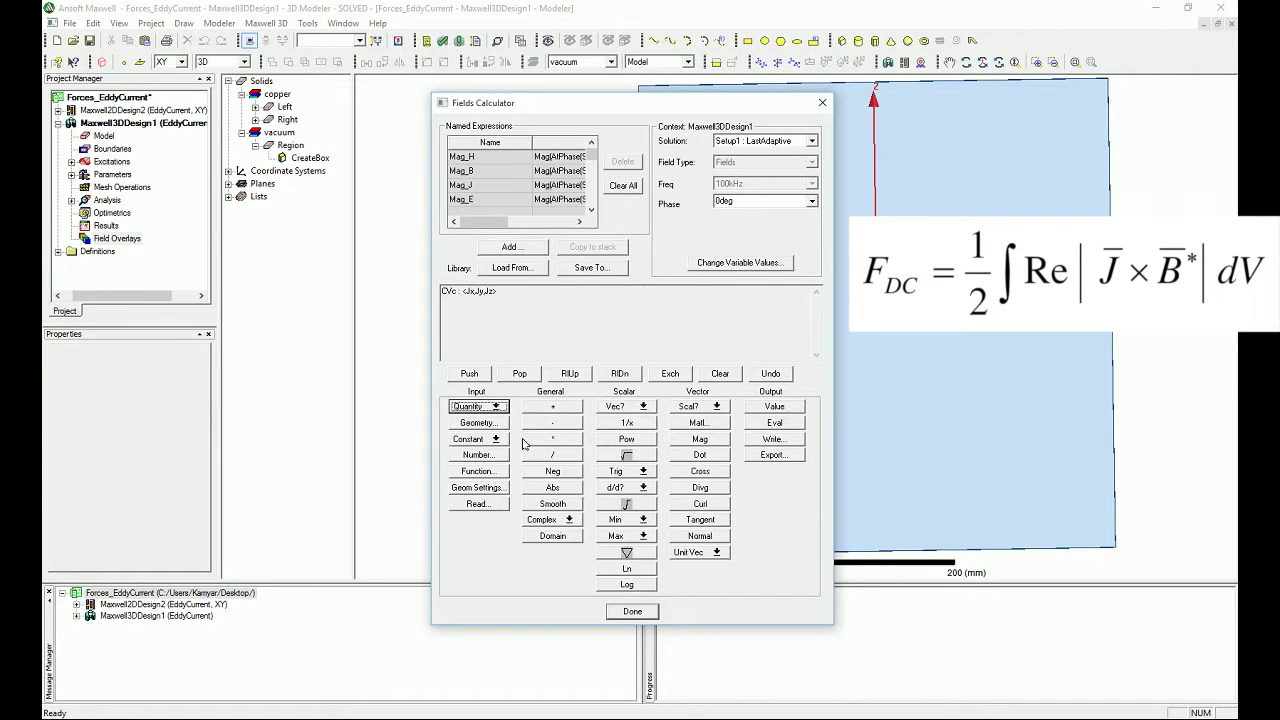
{"action": "left_click", "coordinate": [493, 407]}
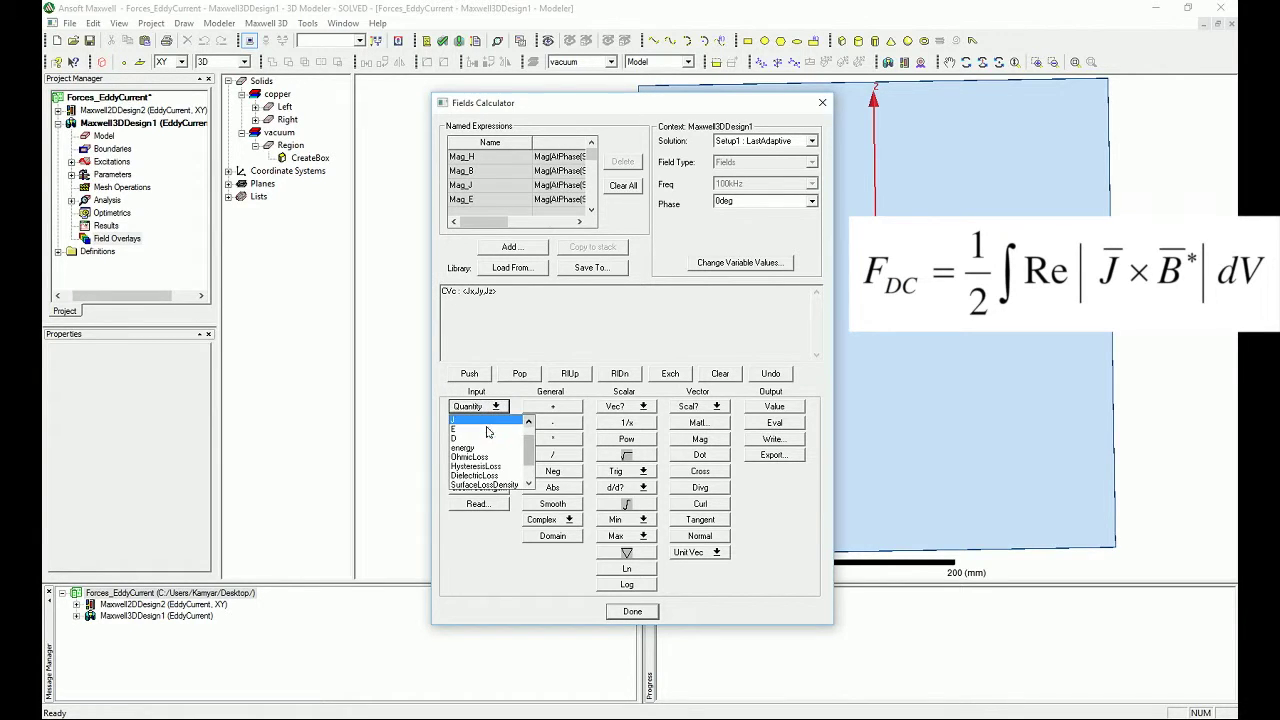
{"action": "left_click", "coordinate": [500, 438]}
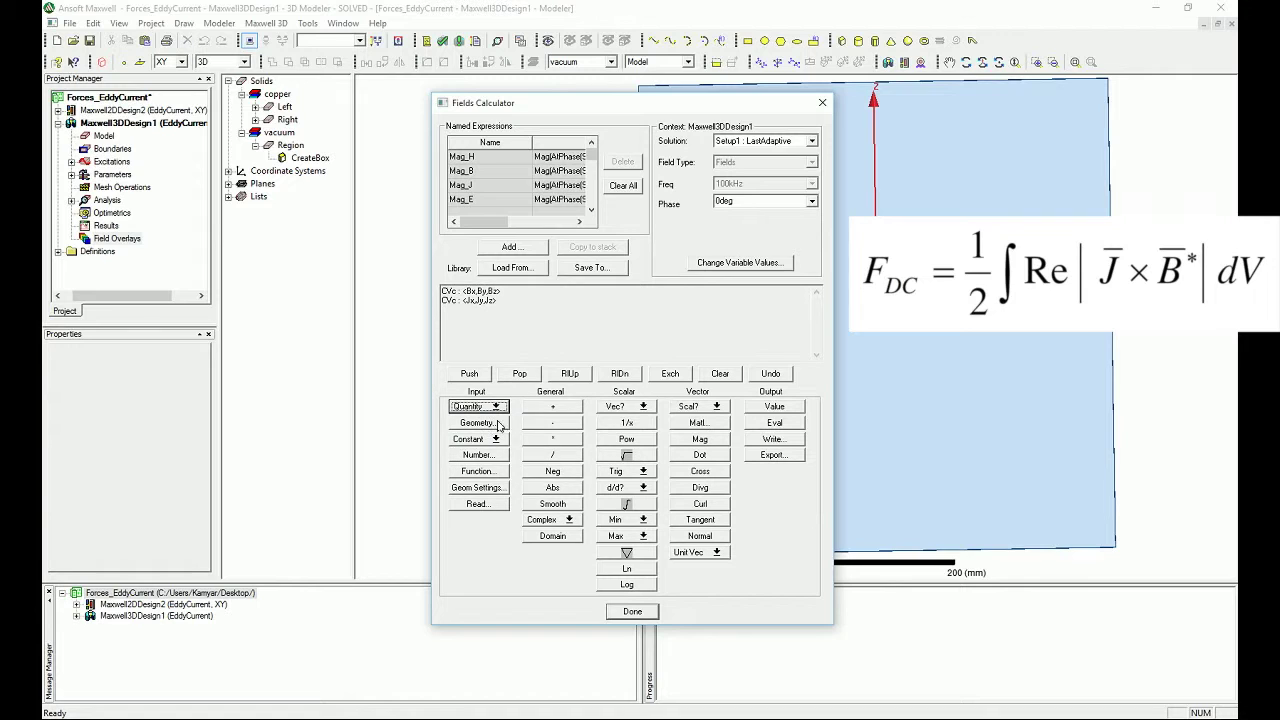
{"action": "left_click", "coordinate": [550, 520]}
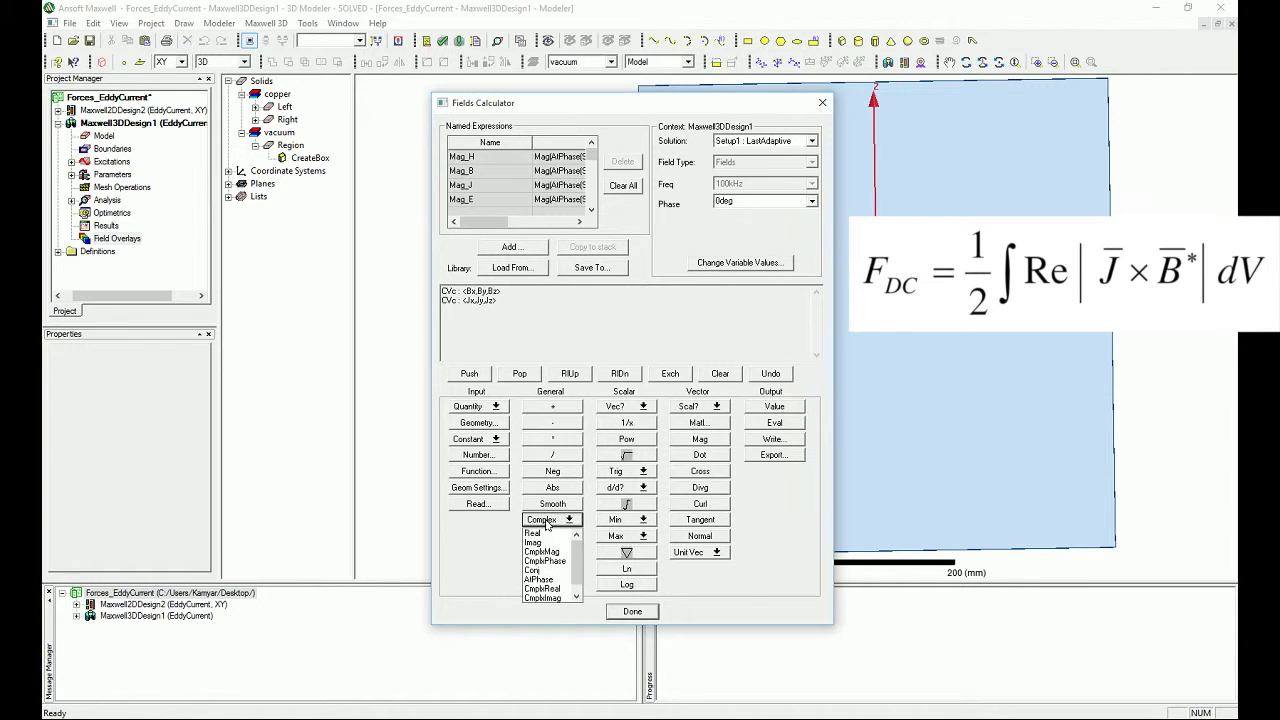
{"action": "left_click", "coordinate": [559, 571]}
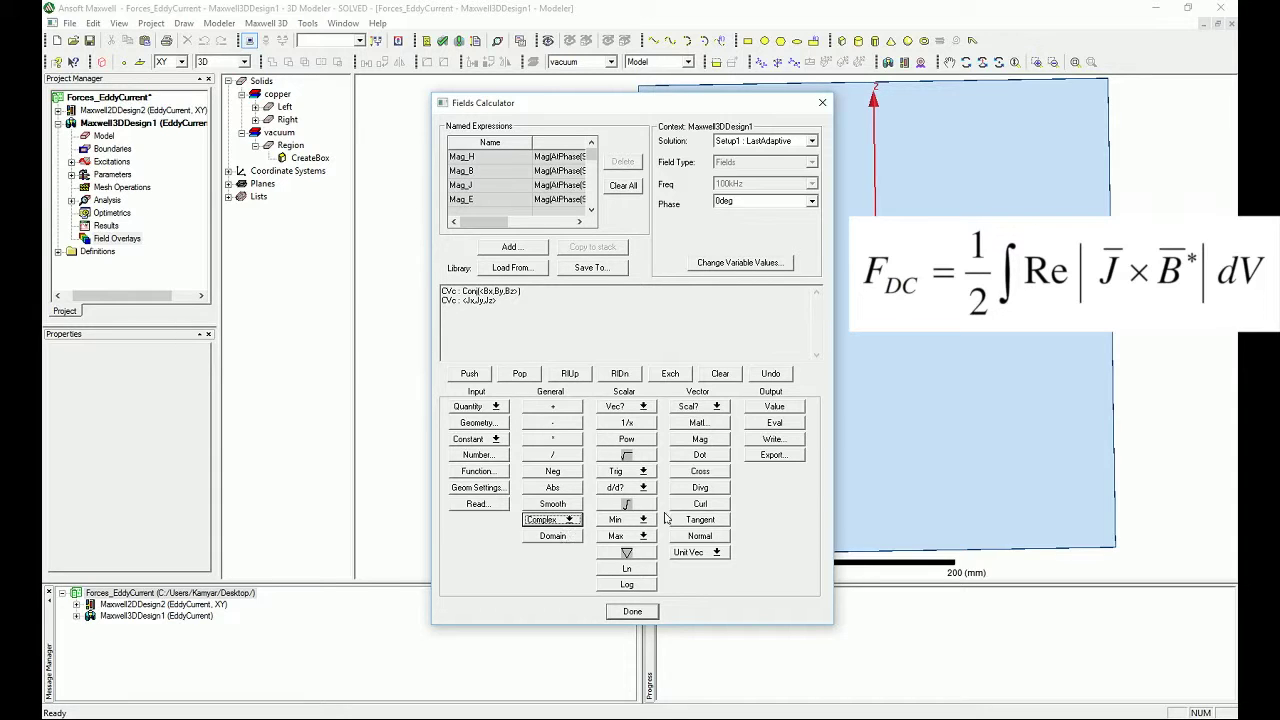
Cross J with Conj(B), then take its ScalarY component and real part
{"action": "left_click", "coordinate": [699, 472]}
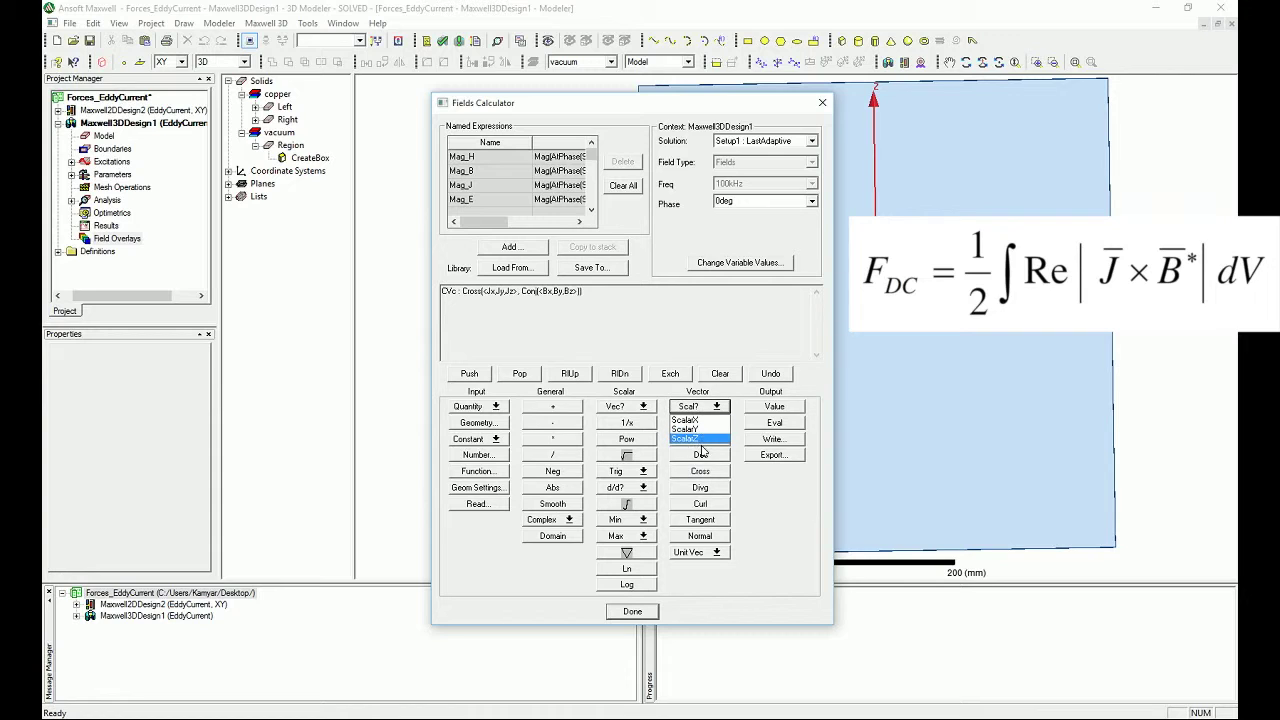
{"action": "left_click", "coordinate": [700, 430]}
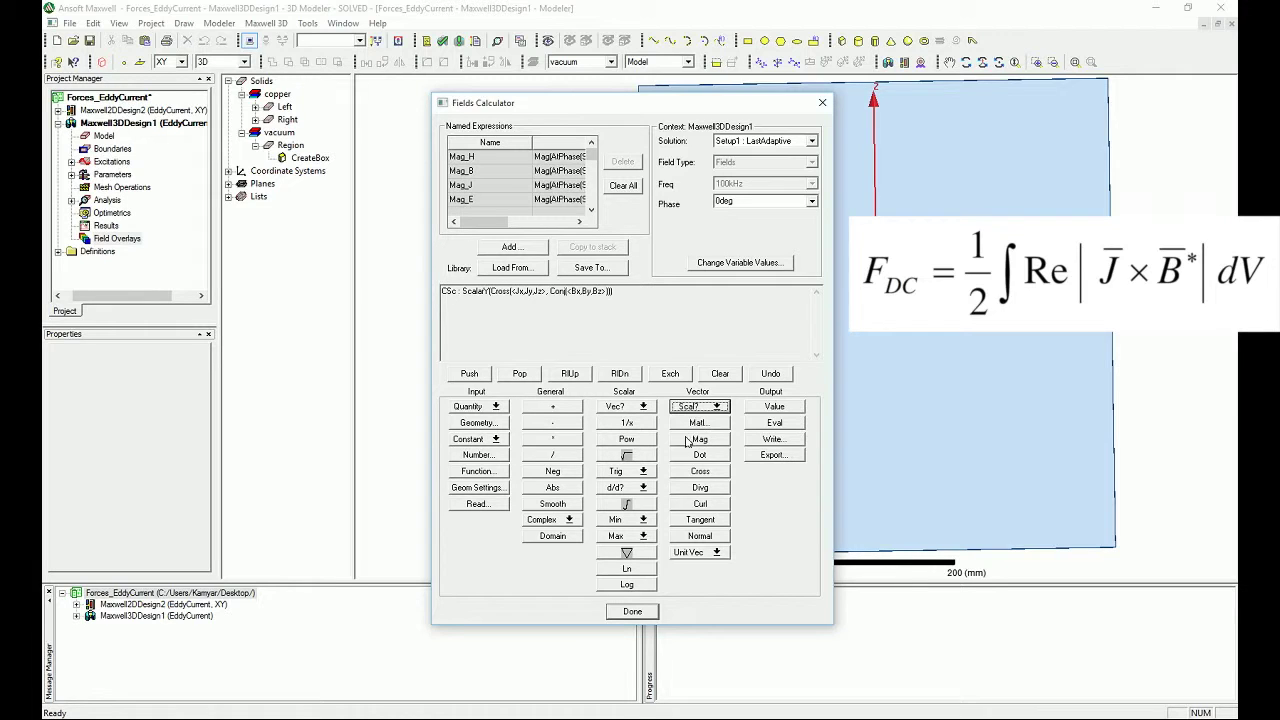
{"action": "left_click", "coordinate": [553, 521]}
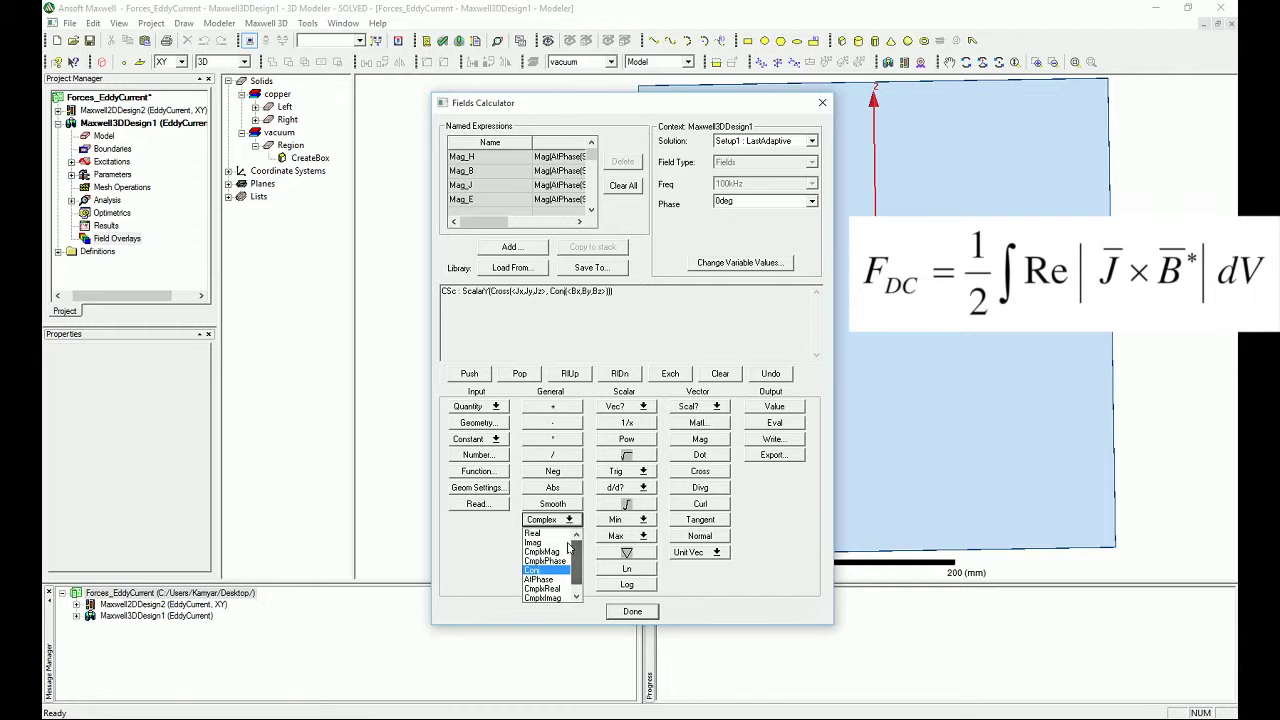
{"action": "left_click", "coordinate": [554, 533]}
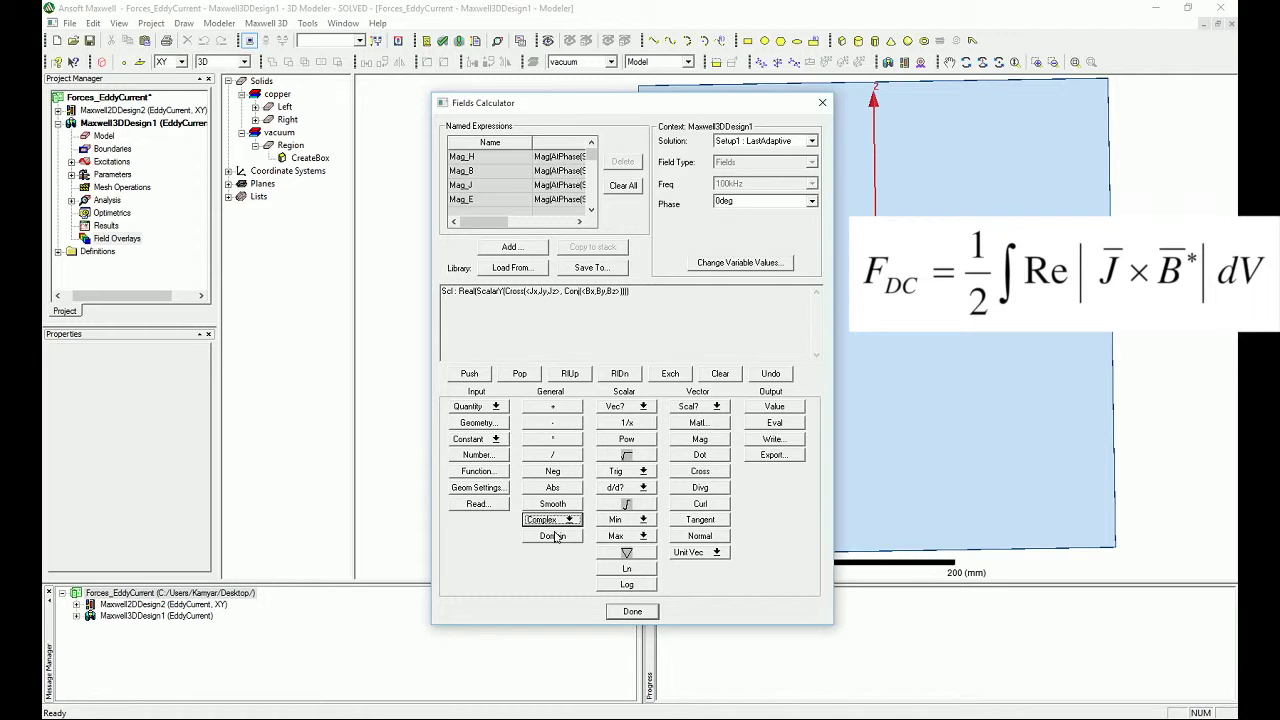
{"action": "left_click", "coordinate": [492, 456]}
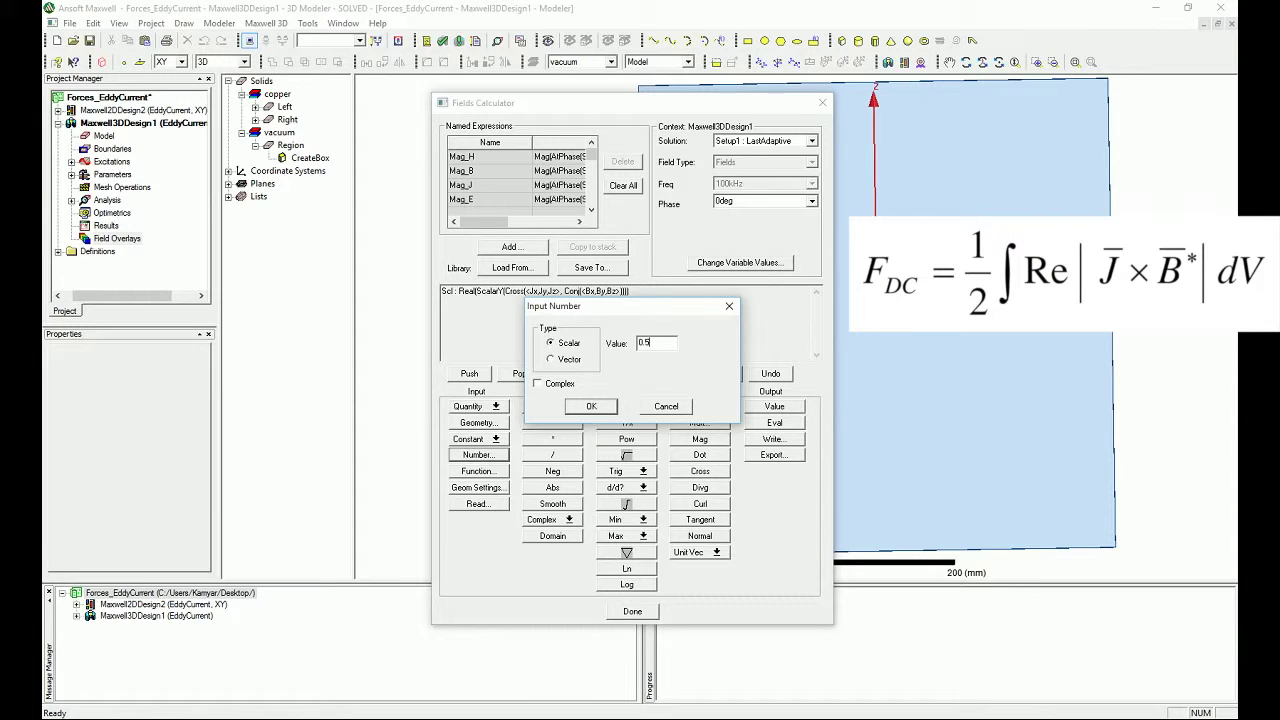
Multiply the real Y-component by 0.5 and integrate it over the Left busbar volume
{"action": "left_click", "coordinate": [591, 406]}
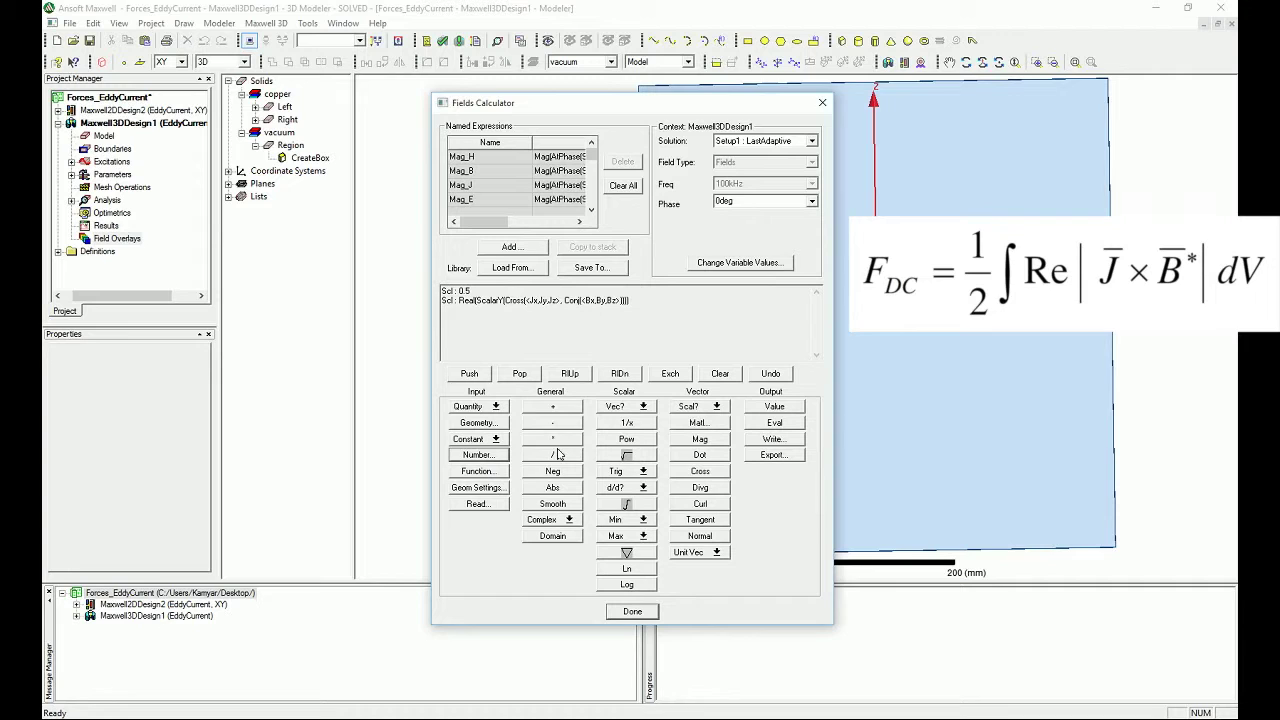
{"action": "left_click", "coordinate": [560, 440]}
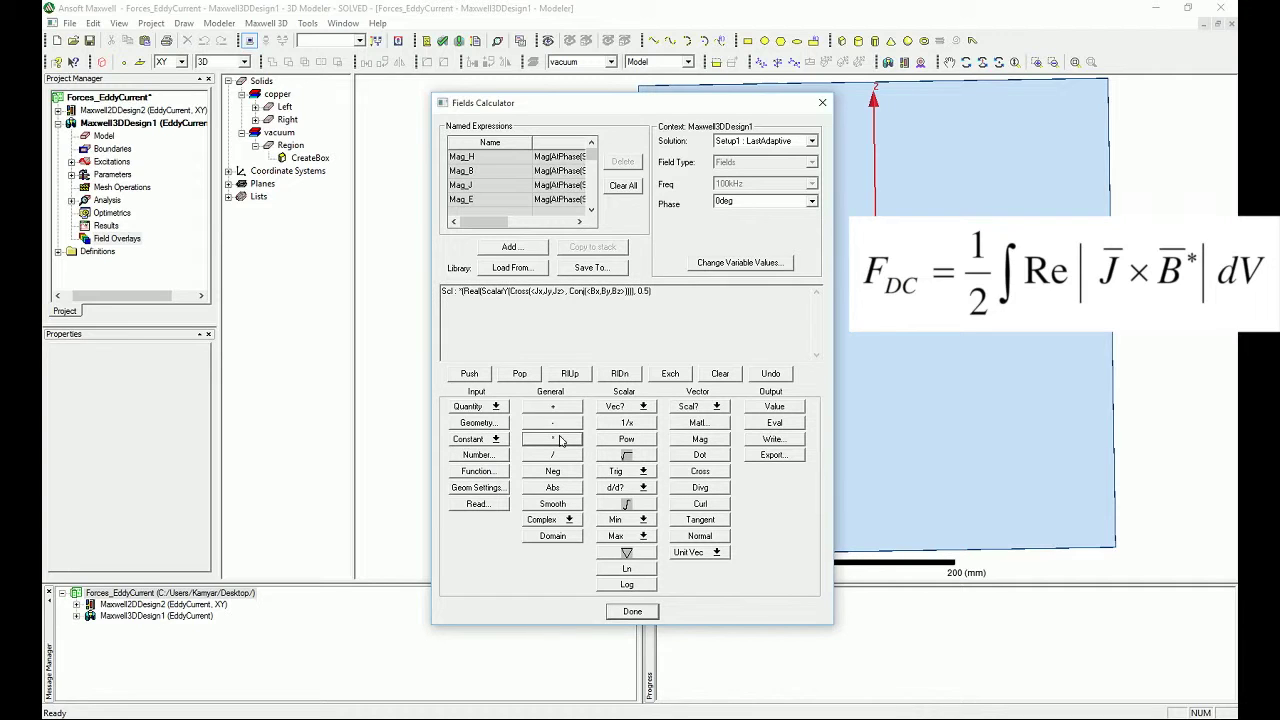
{"action": "left_click", "coordinate": [487, 424]}
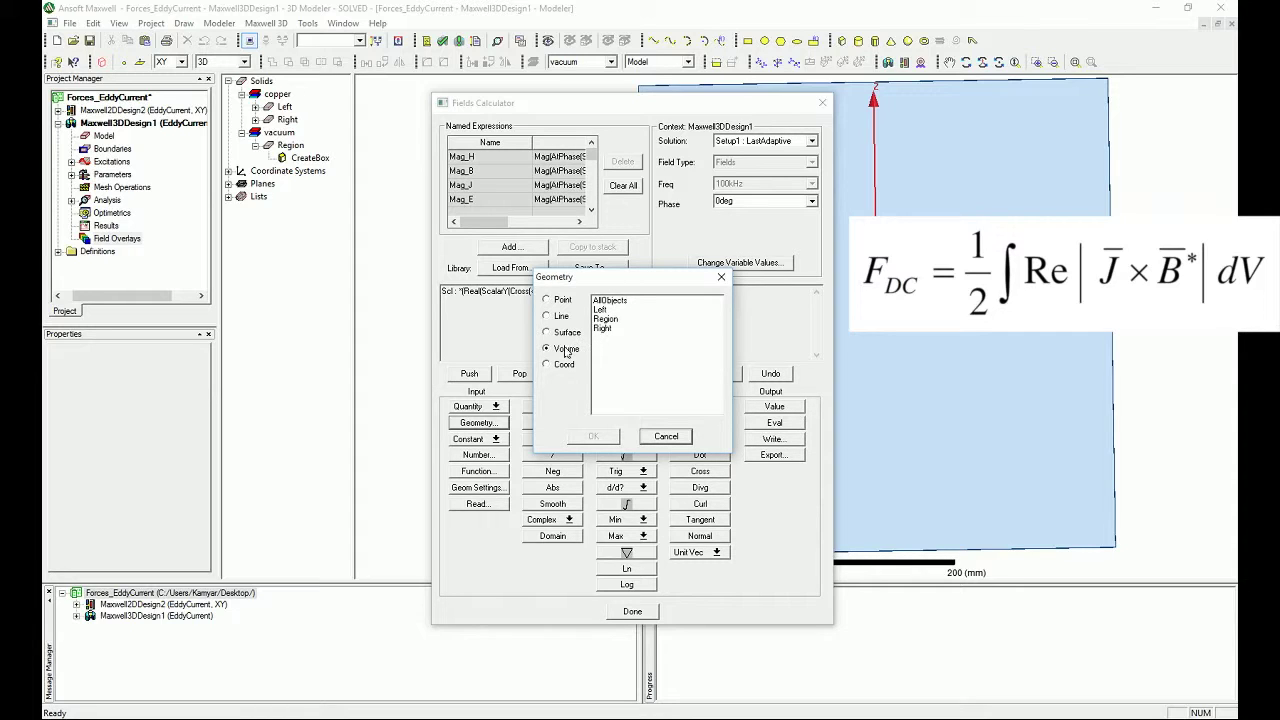
{"action": "left_click", "coordinate": [599, 311]}
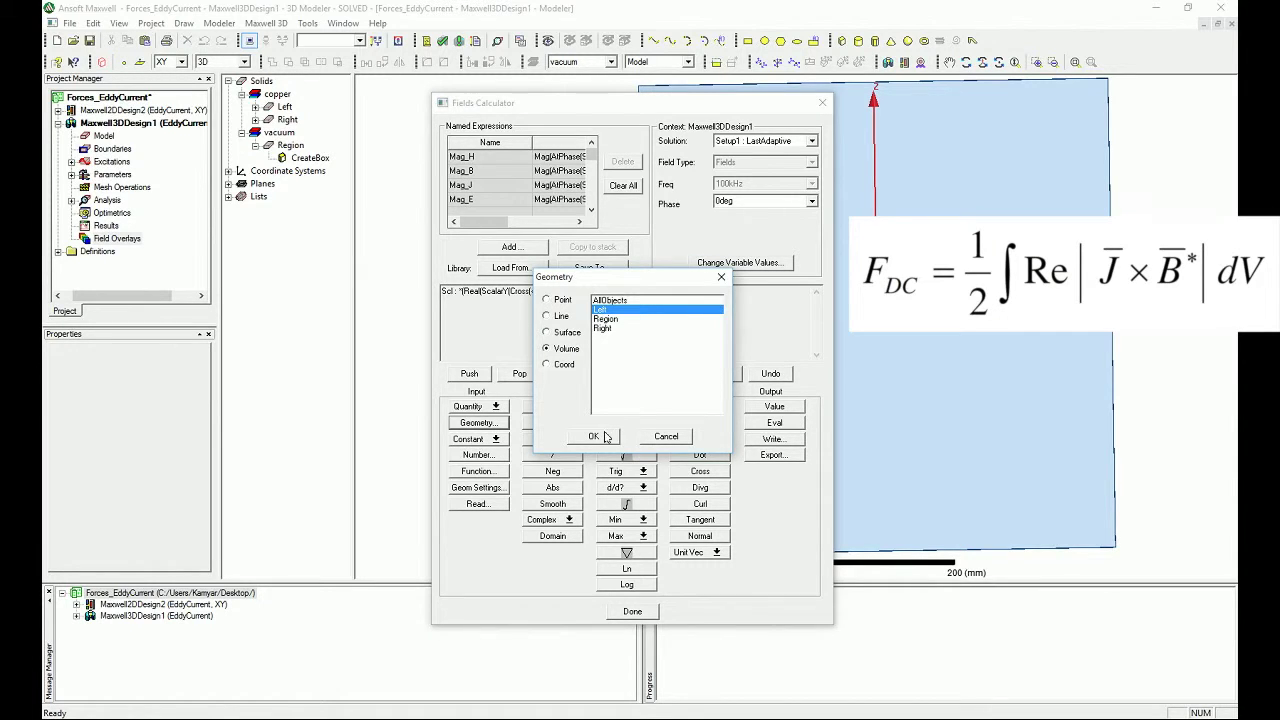
{"action": "left_click", "coordinate": [605, 436]}
{"action": "left_click", "coordinate": [634, 508]}
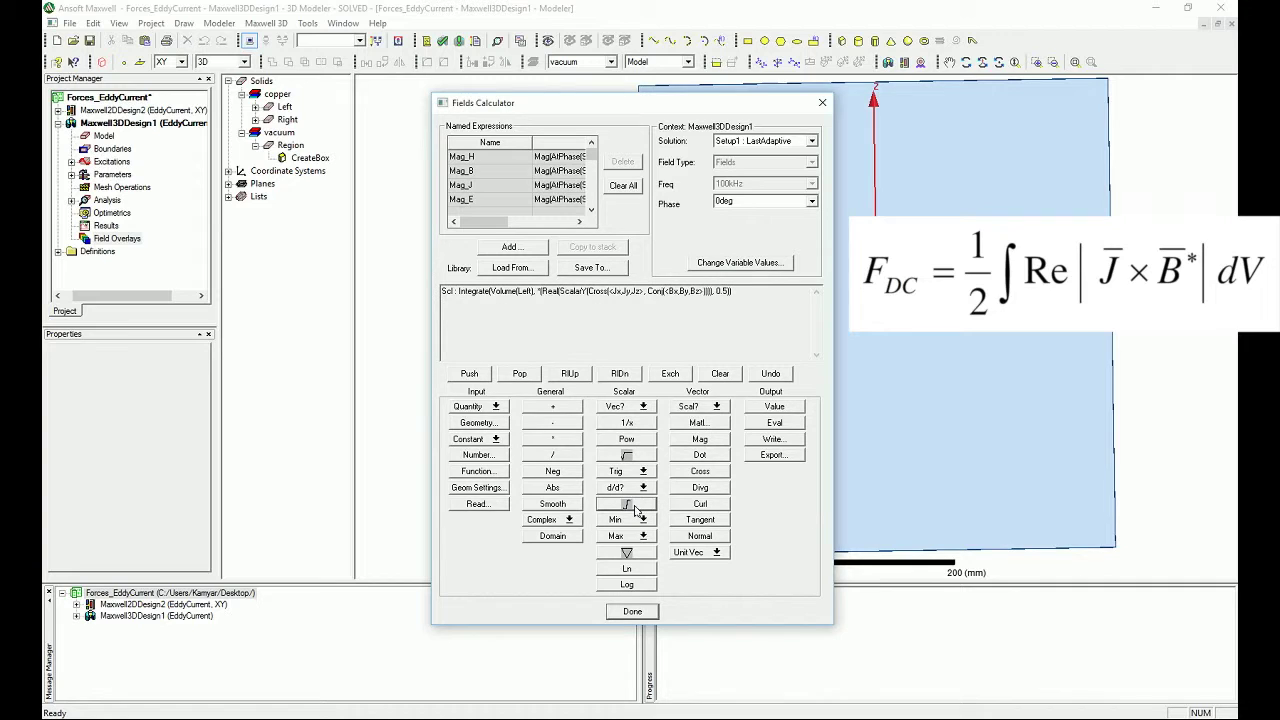
Add the expression as Force_DC and close the Fields Calculator
{"action": "left_click", "coordinate": [509, 247]}
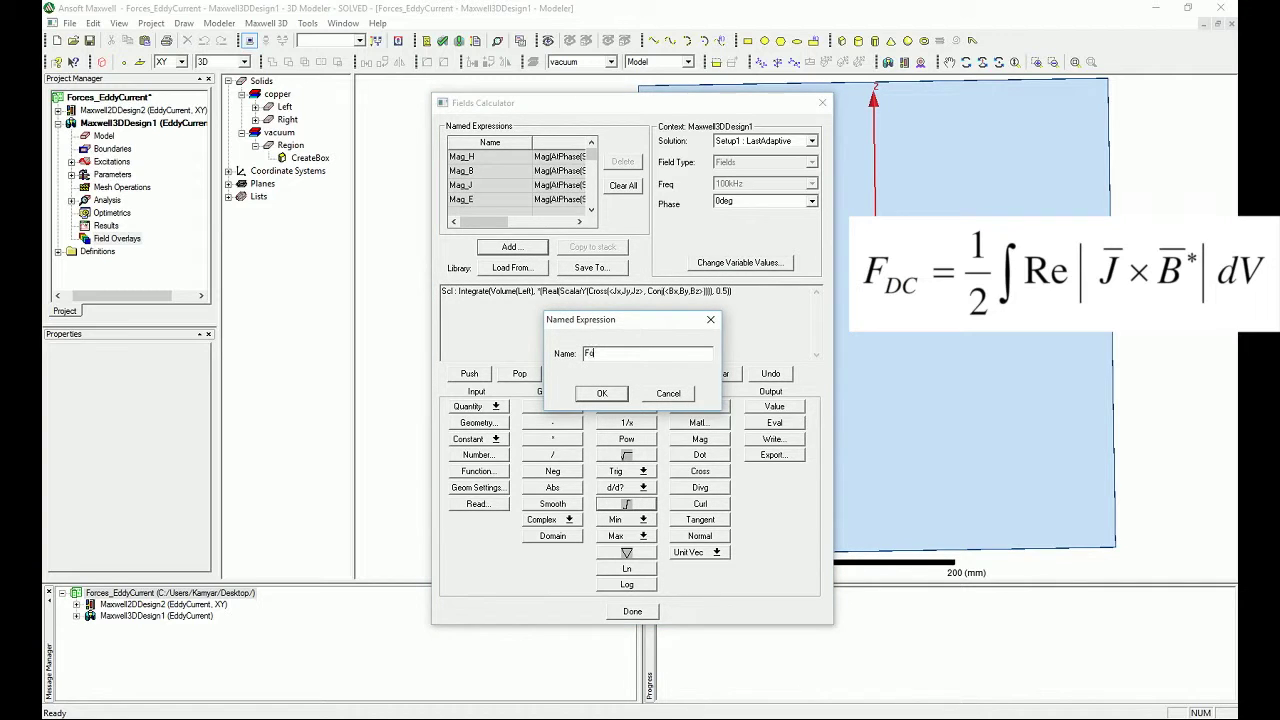
{"action": "type", "text": "Force_DC"}
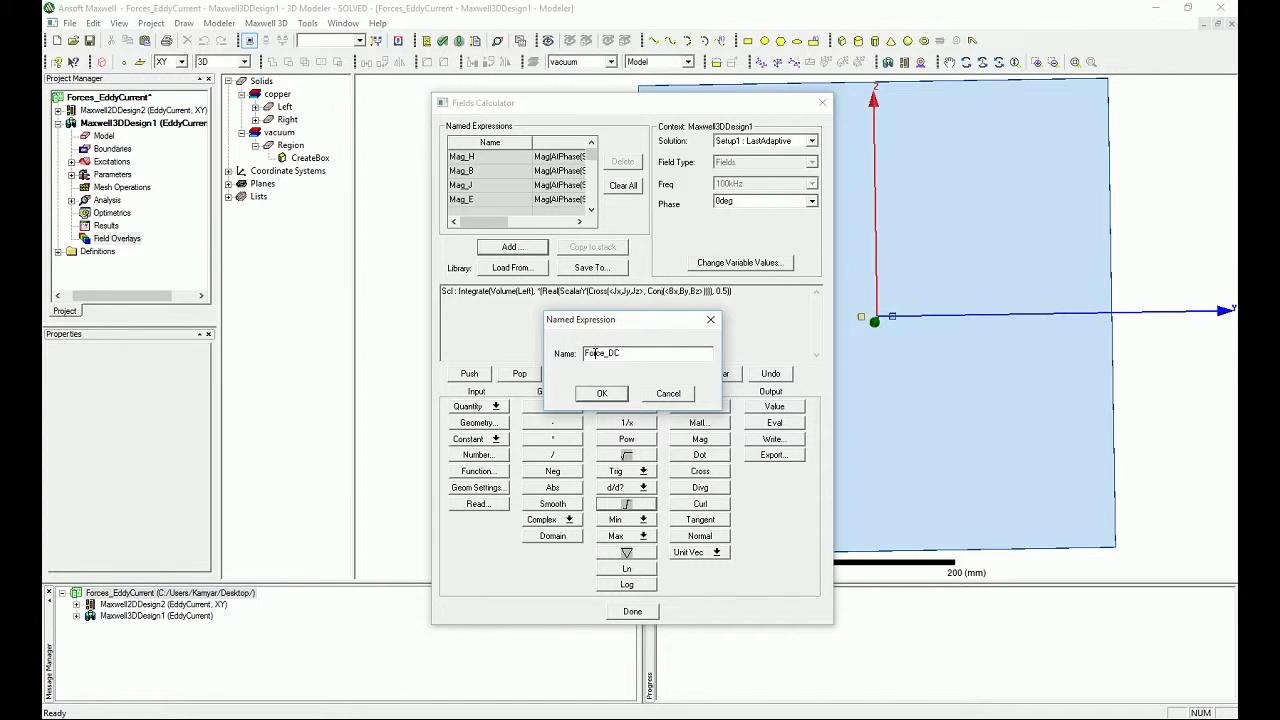
{"action": "left_click", "coordinate": [605, 394]}
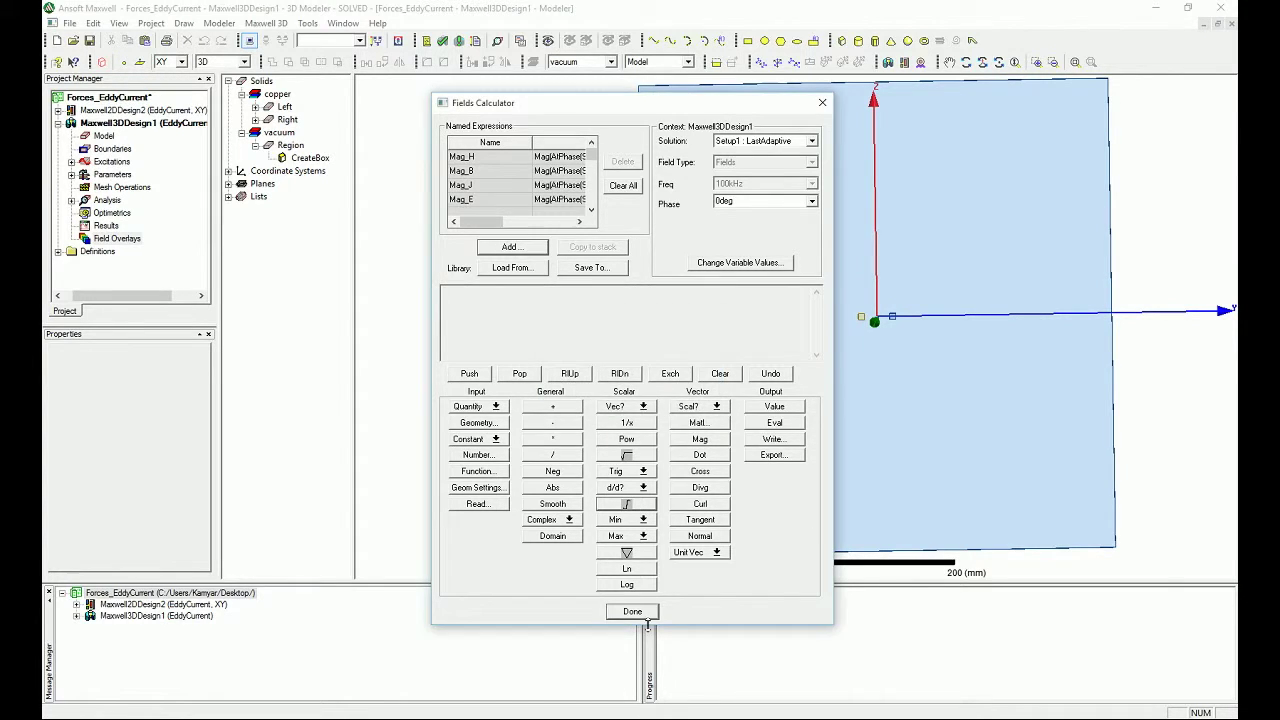
{"action": "left_click", "coordinate": [632, 612]}
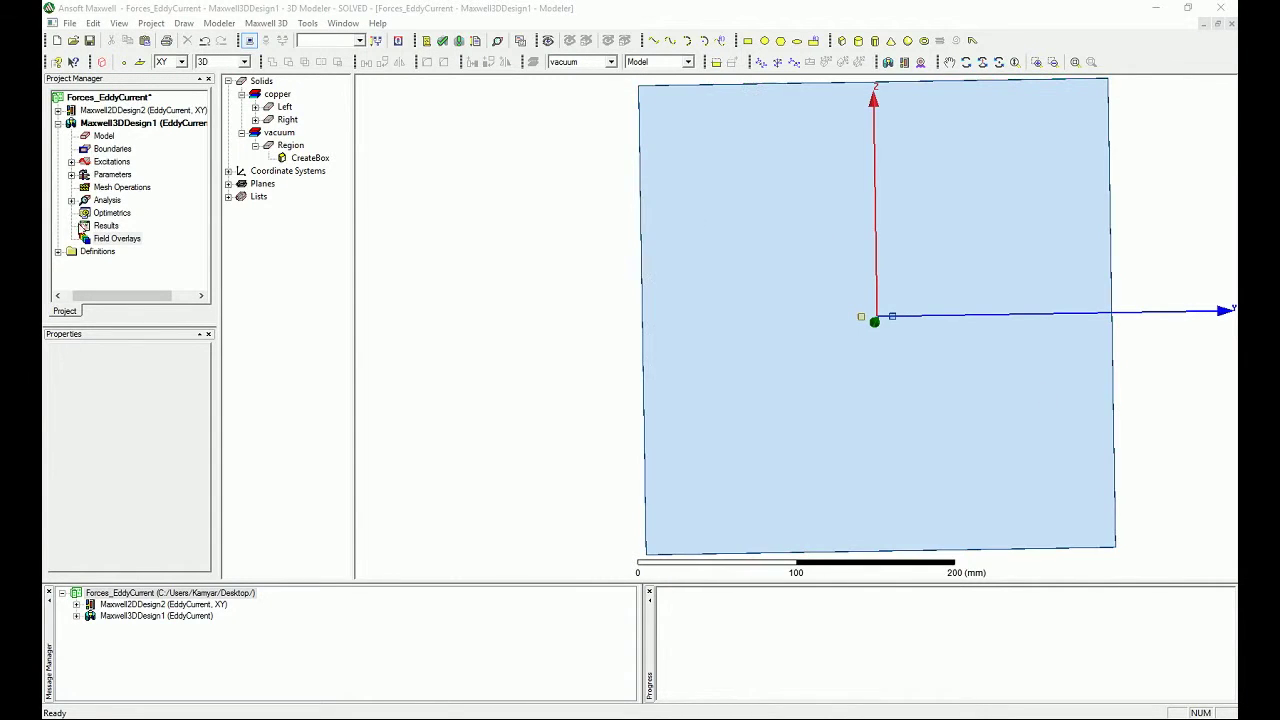
{"action": "right_click", "coordinate": [100, 239]}
In the Fields Calculator, take the Y component of the cross product of J and B
{"action": "left_click", "coordinate": [137, 412]}
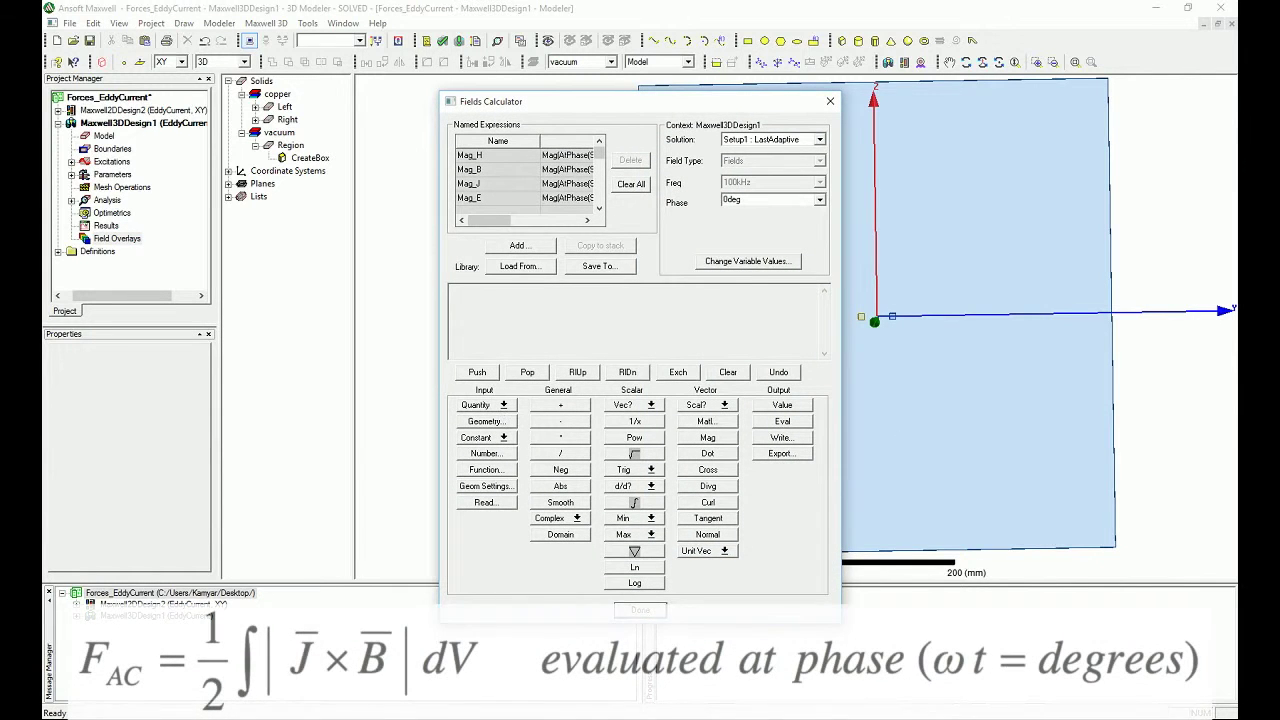
{"action": "left_click", "coordinate": [485, 405]}
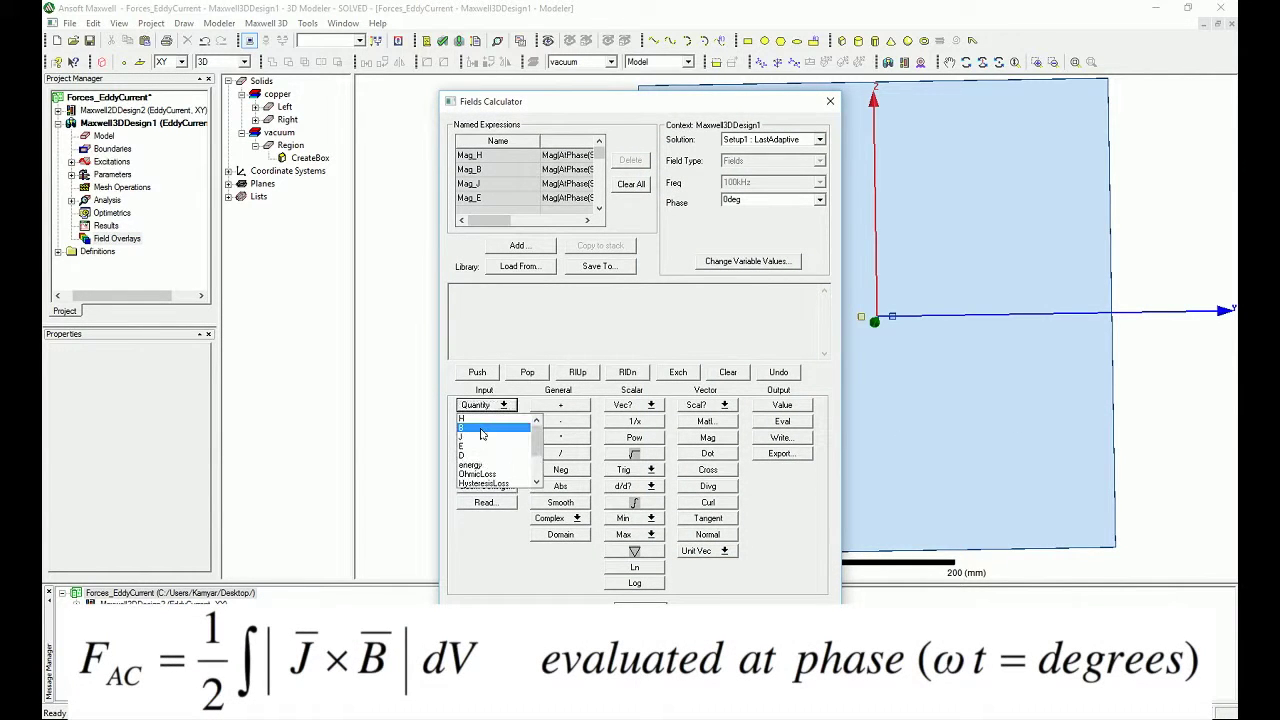
{"action": "left_click", "coordinate": [470, 445]}
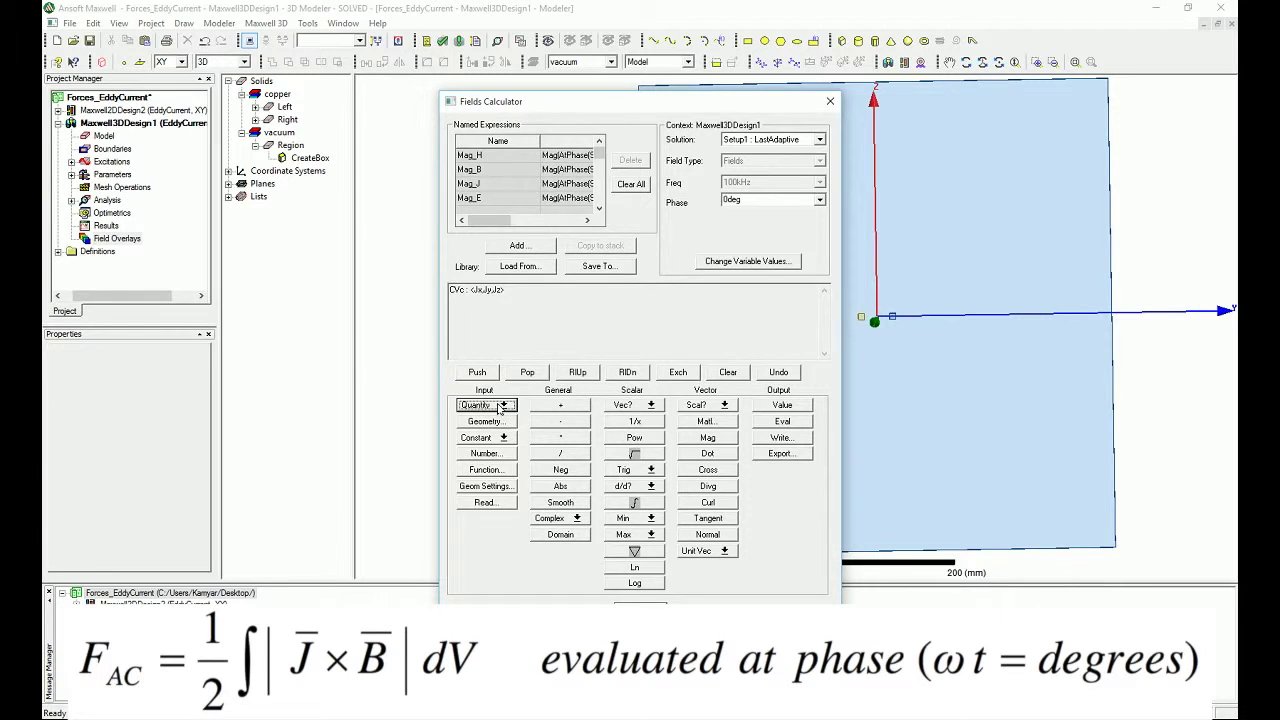
{"action": "left_click", "coordinate": [498, 406]}
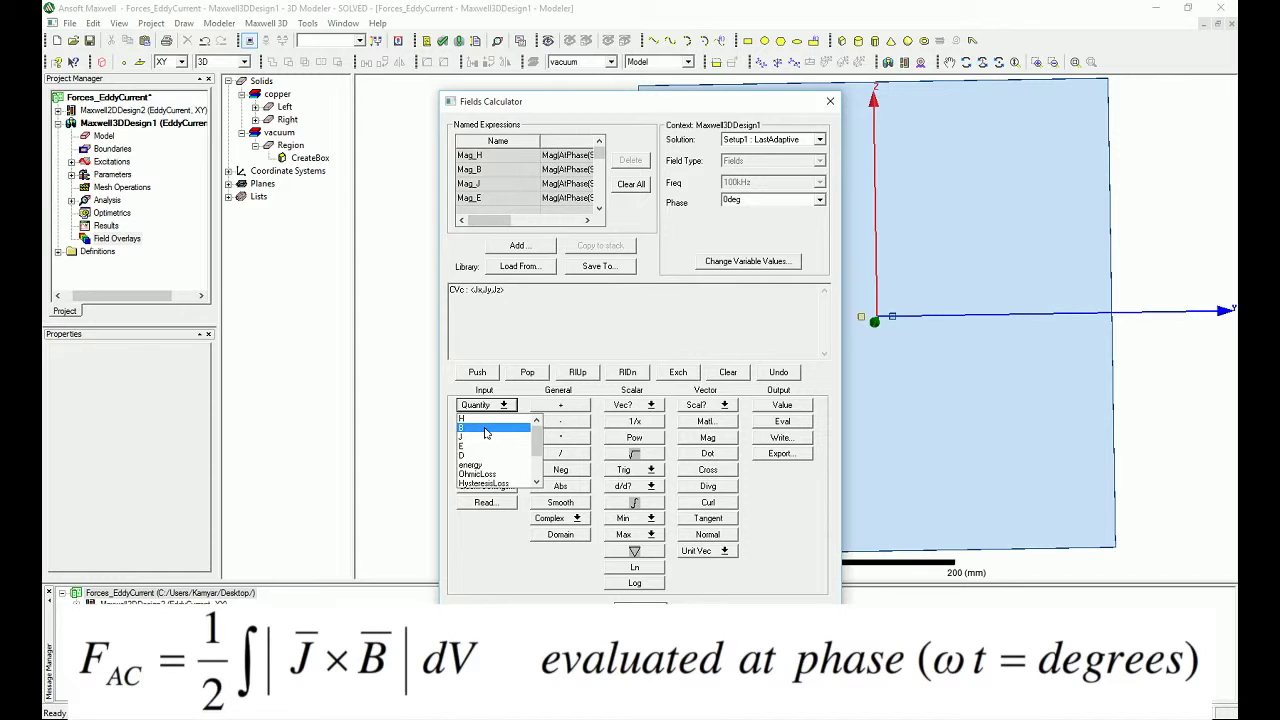
{"action": "left_click", "coordinate": [485, 430]}
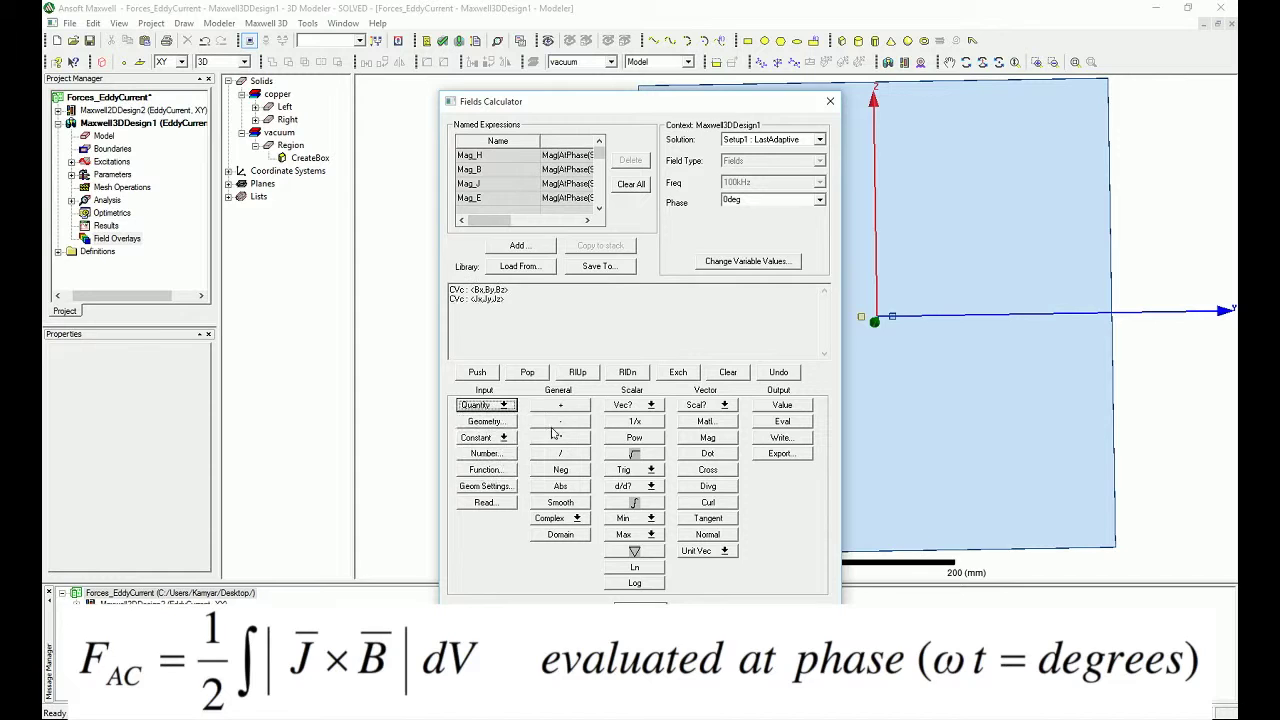
{"action": "left_click", "coordinate": [706, 471]}
{"action": "left_click", "coordinate": [696, 405]}
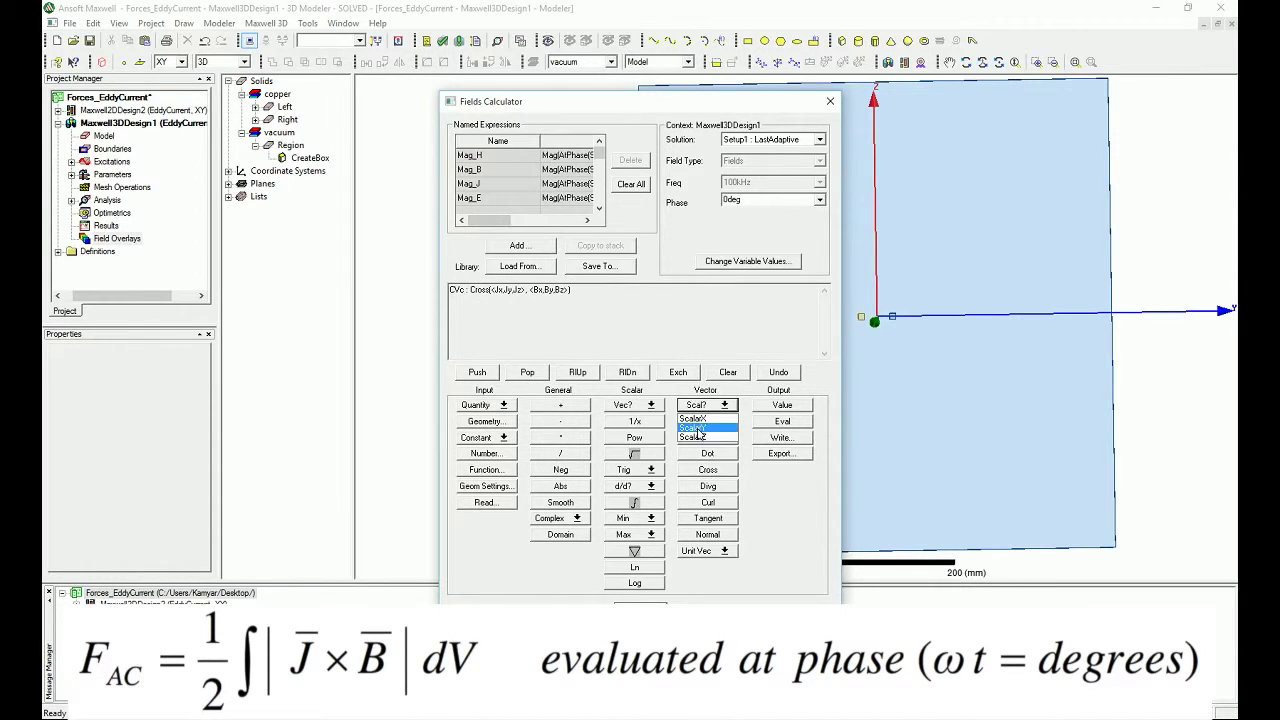
{"action": "left_click", "coordinate": [695, 428]}
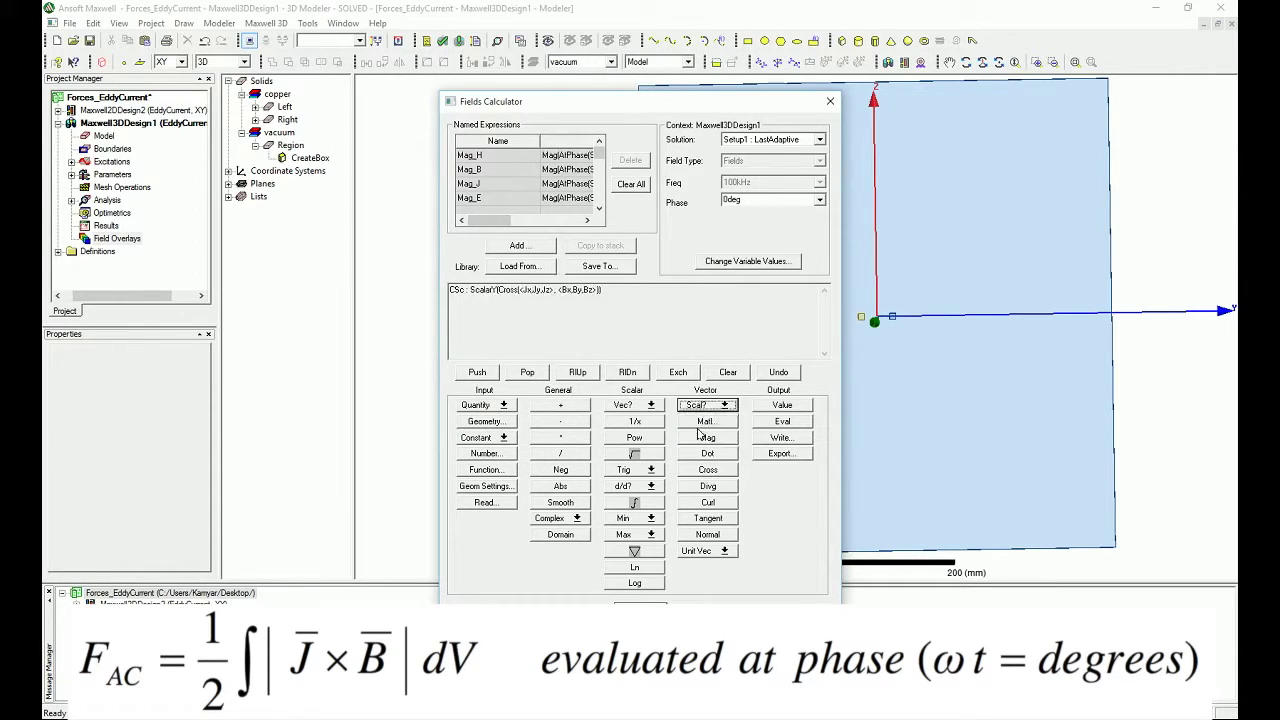
Evaluate ScalarY(J×B) at the Phase variable and multiply it by 0.5
{"action": "left_click", "coordinate": [506, 470]}
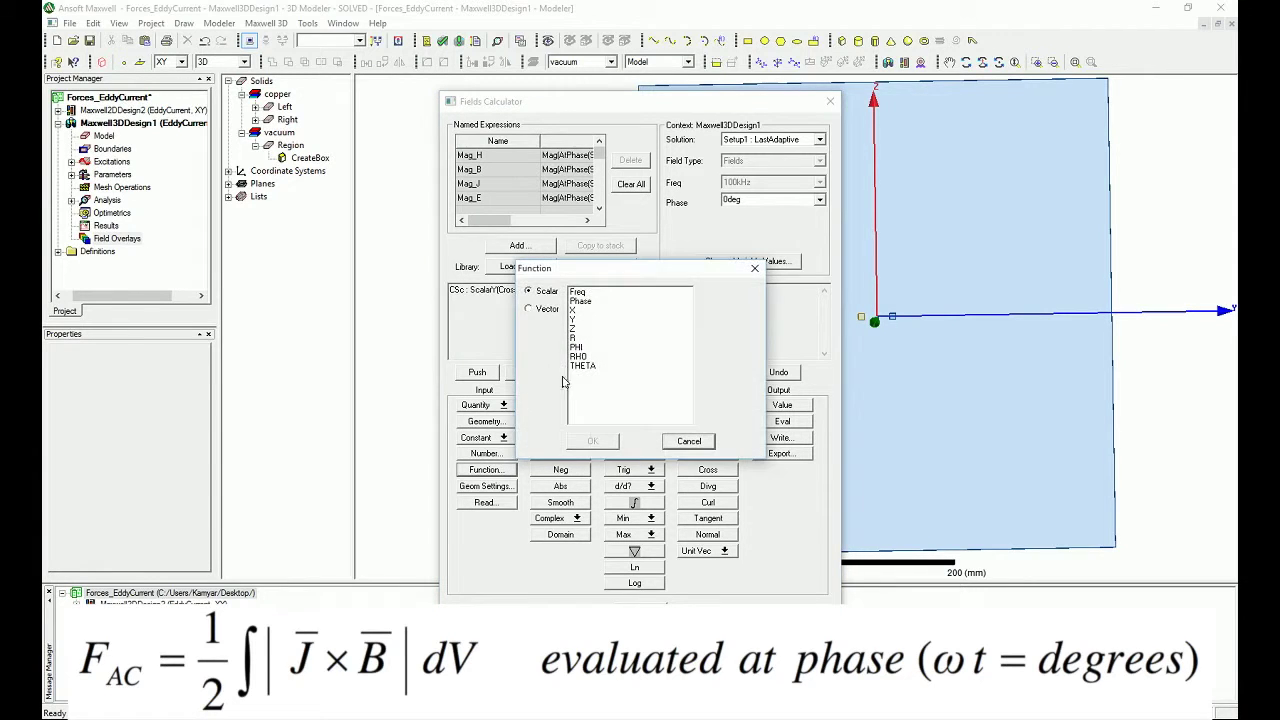
{"action": "left_click", "coordinate": [581, 302]}
{"action": "left_click", "coordinate": [605, 445]}
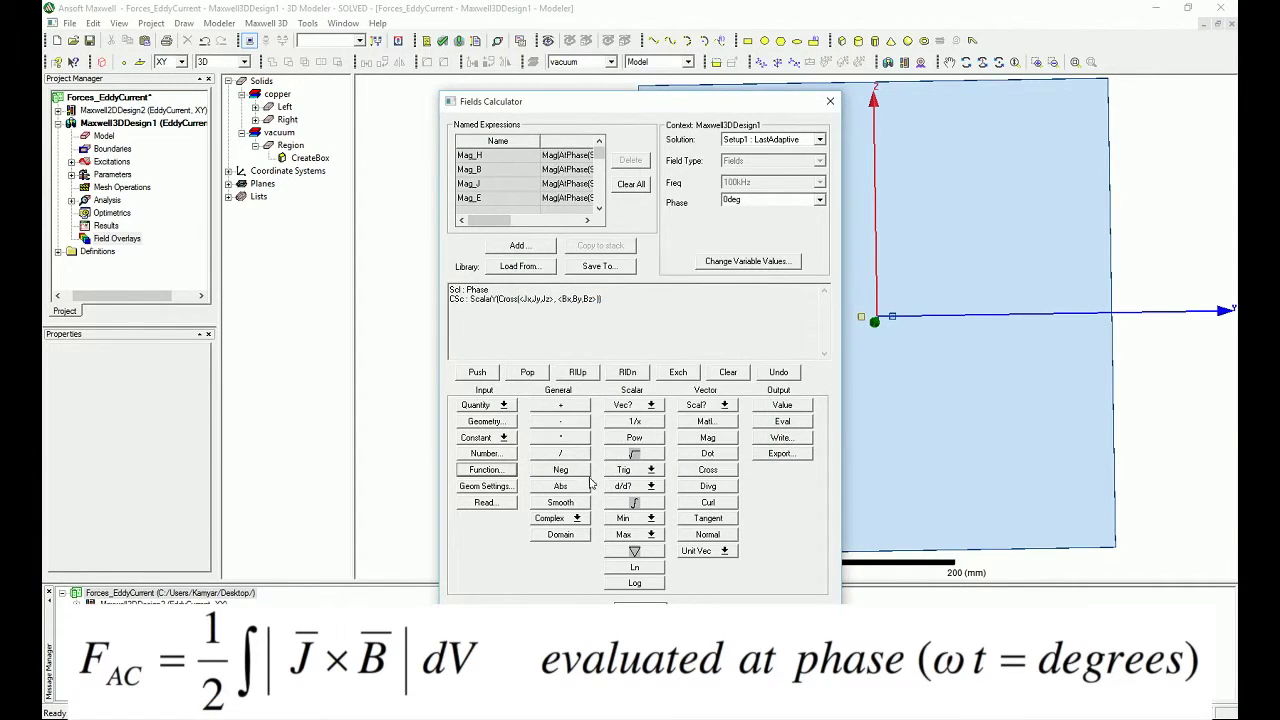
{"action": "left_click", "coordinate": [574, 519]}
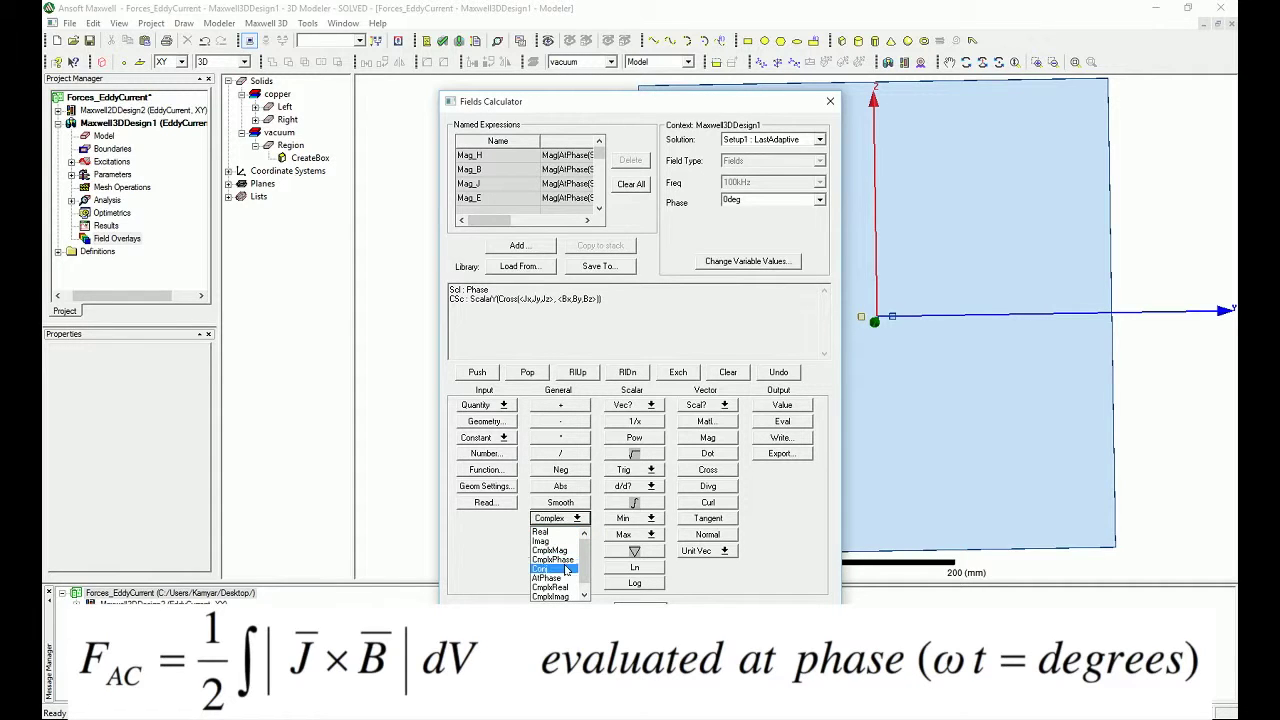
{"action": "left_click", "coordinate": [567, 578]}
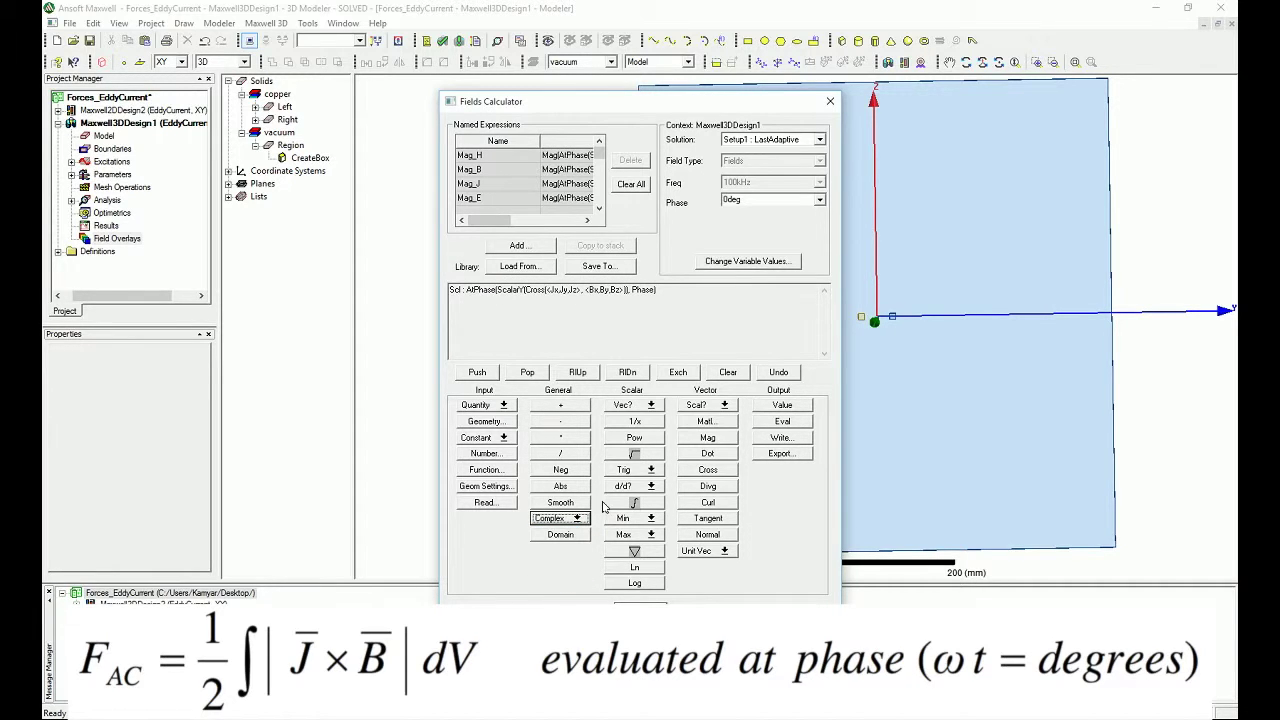
{"action": "left_click", "coordinate": [503, 455]}
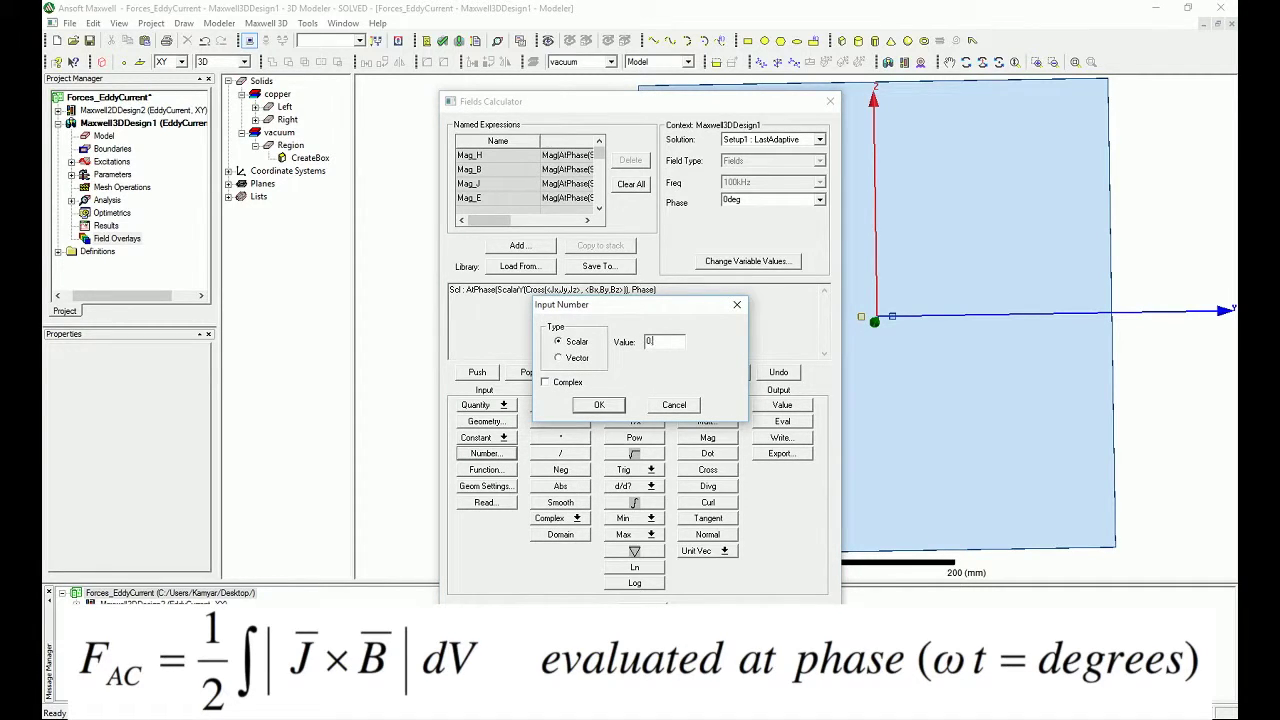
{"action": "type", "text": ".5"}
{"action": "key", "text": "Return"}
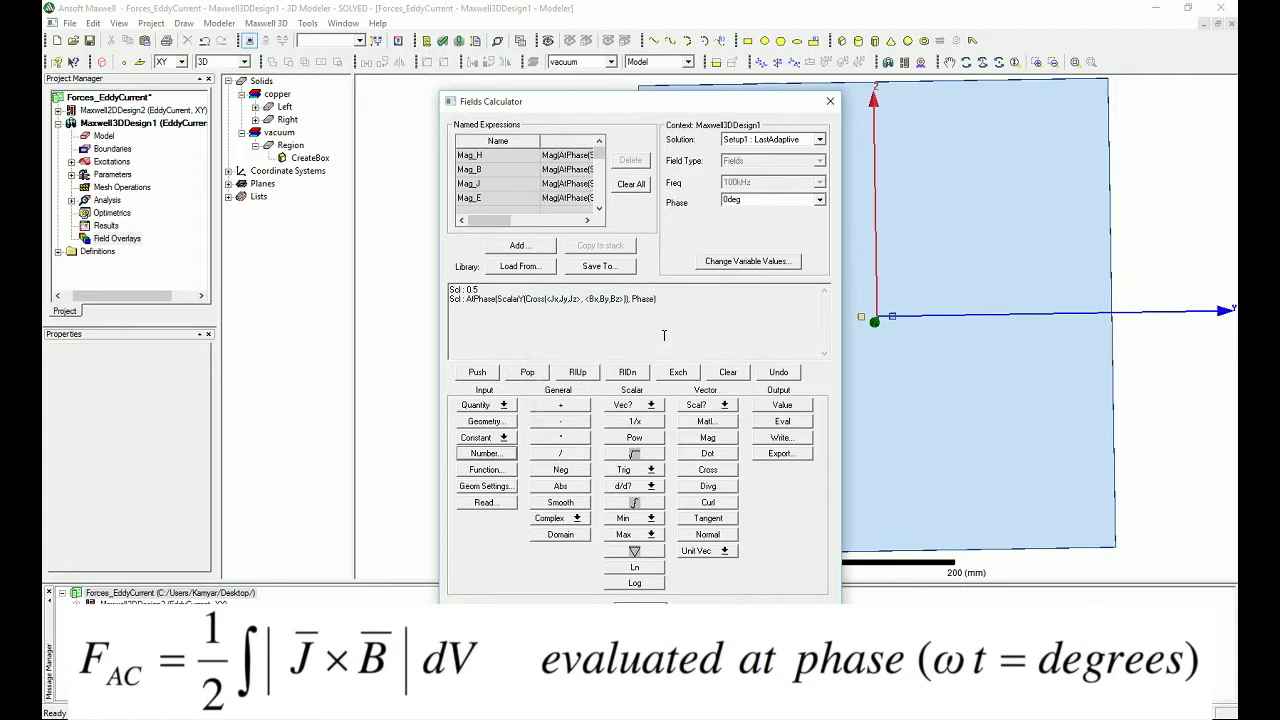
{"action": "left_click", "coordinate": [561, 437]}
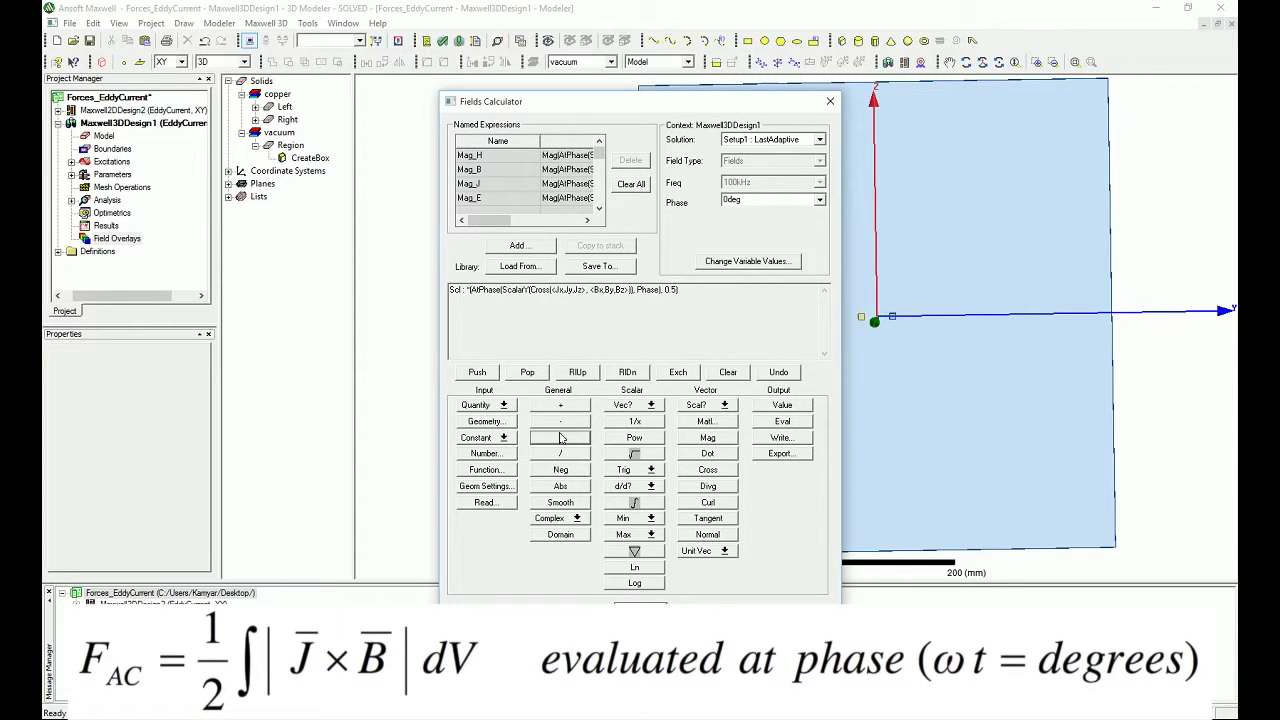
Integrate the expression over the Left volume and add it as Force_AC
{"action": "left_click", "coordinate": [485, 421]}
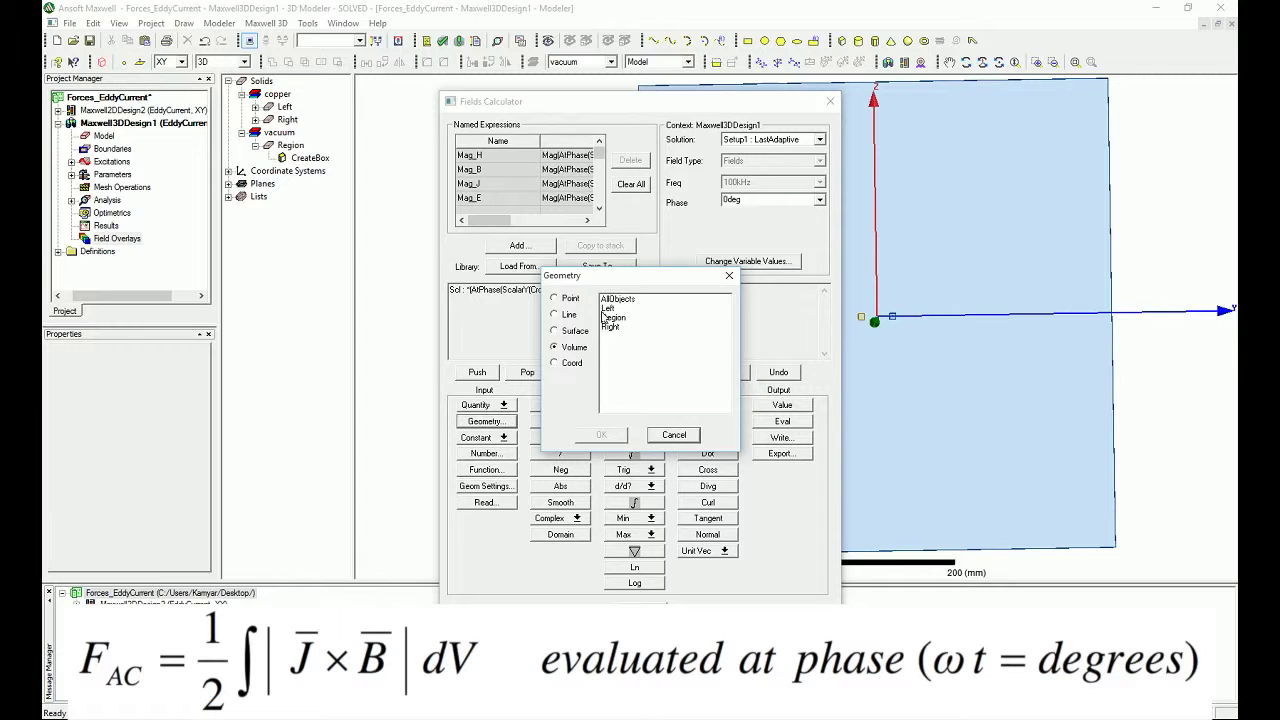
{"action": "left_click", "coordinate": [607, 310]}
{"action": "left_click", "coordinate": [603, 434]}
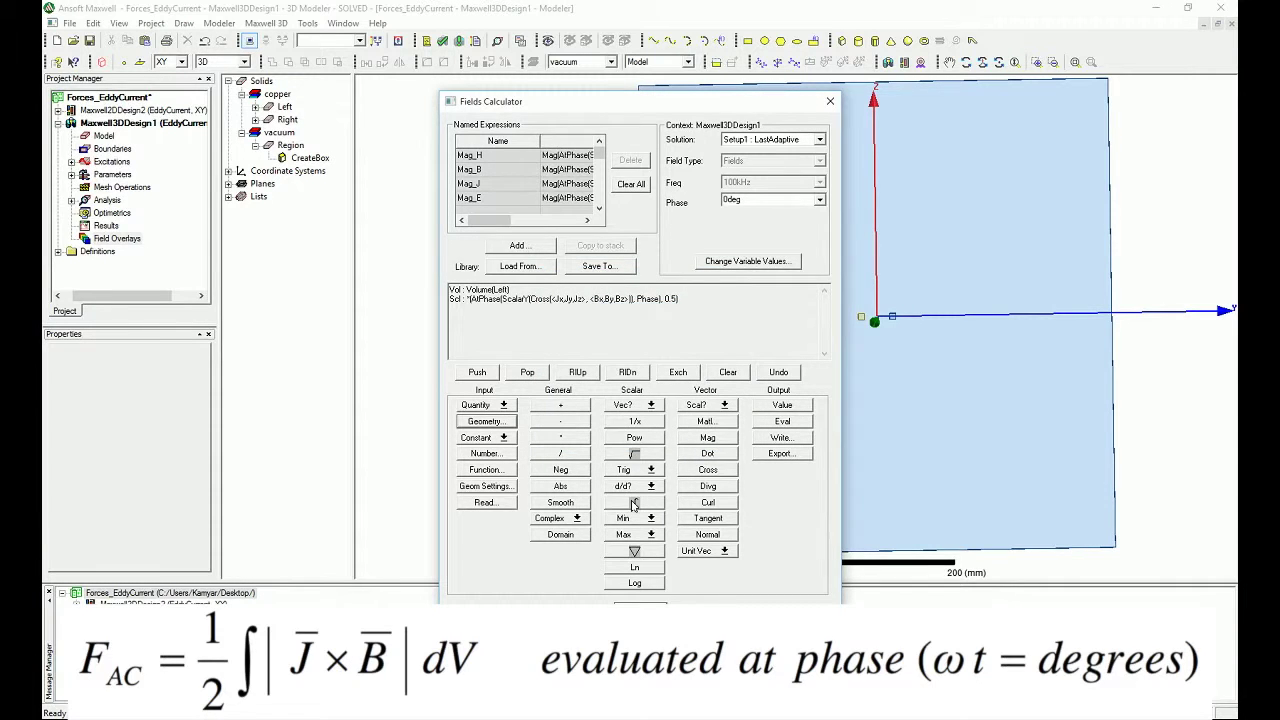
{"action": "left_click", "coordinate": [633, 503]}
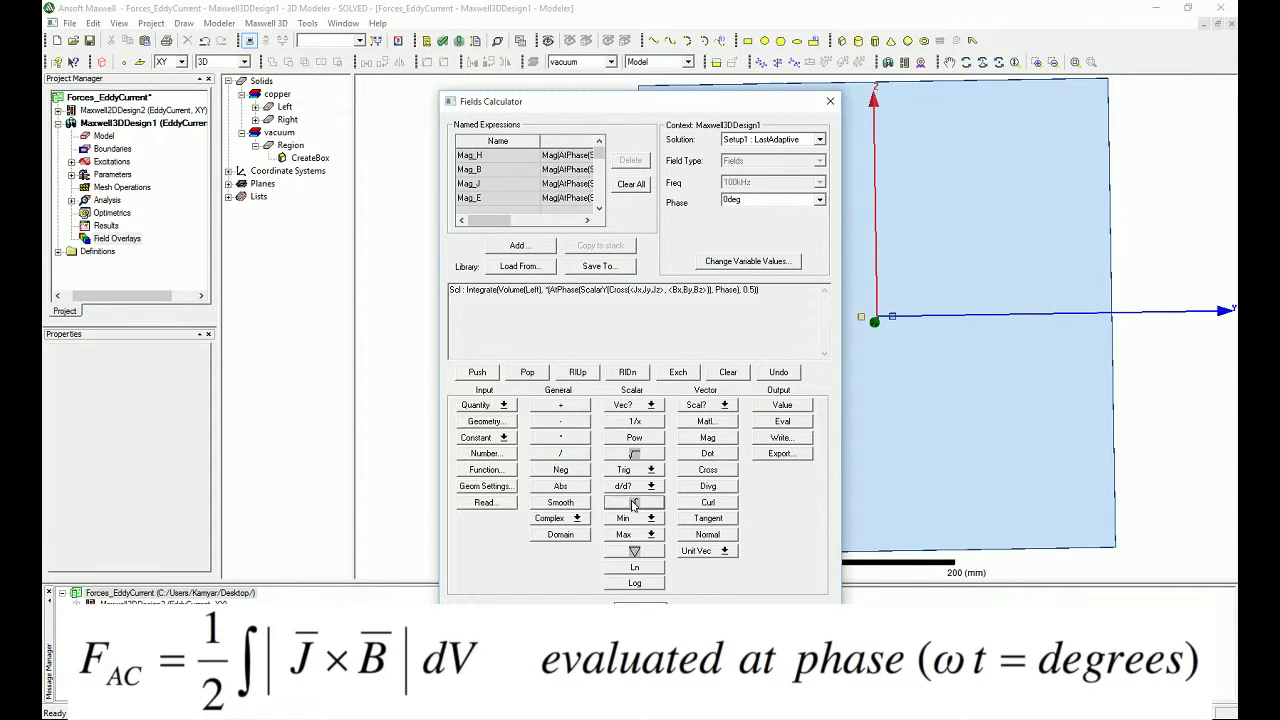
{"action": "left_click", "coordinate": [540, 248]}
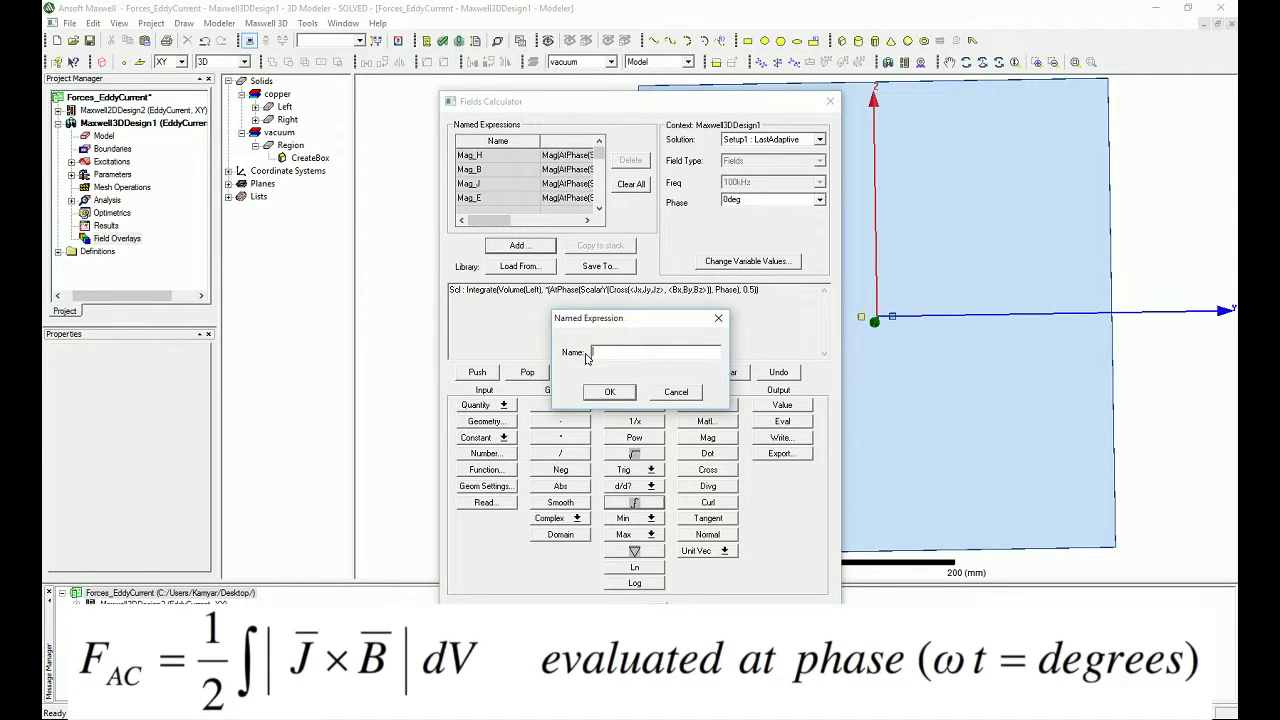
{"action": "type", "text": "Force_"}
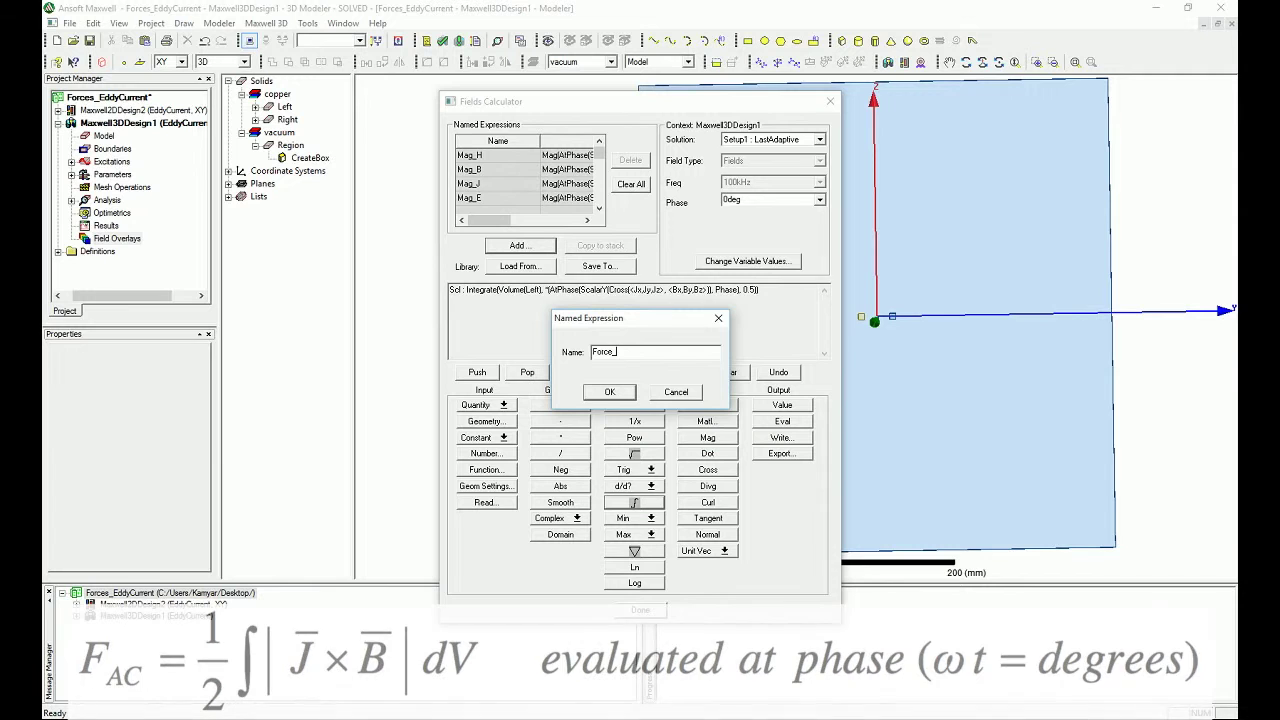
{"action": "type", "text": "AC"}
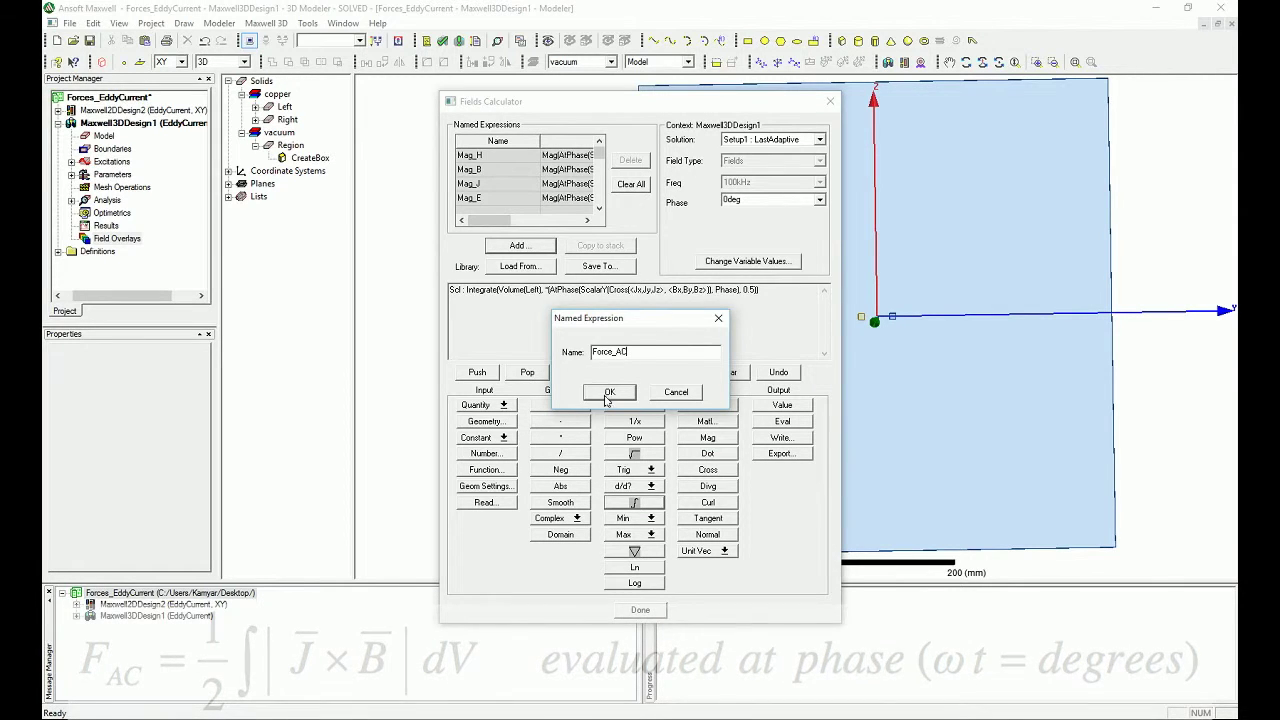
{"action": "left_click", "coordinate": [609, 391]}
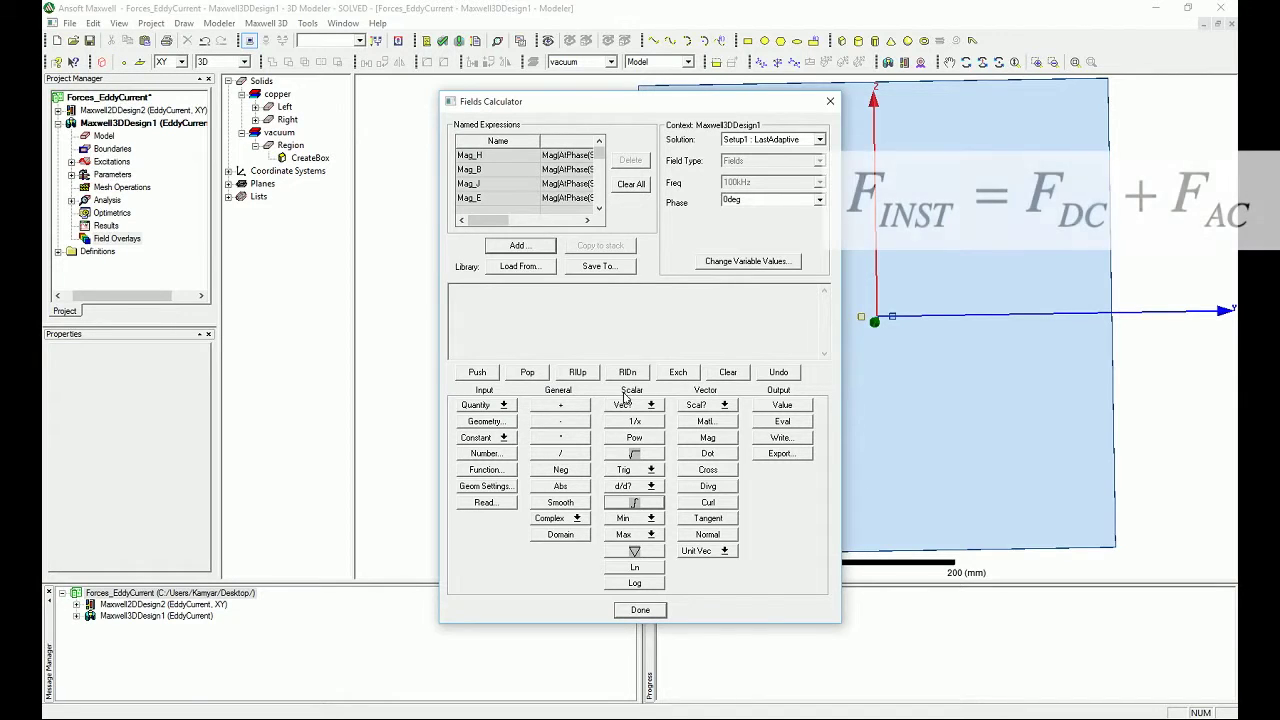
Add Force_DC and Force_AC, save the sum as Force_Inst, and close the calculator
{"action": "left_click_drag", "start_coordinate": [600, 155], "coordinate": [599, 206]}
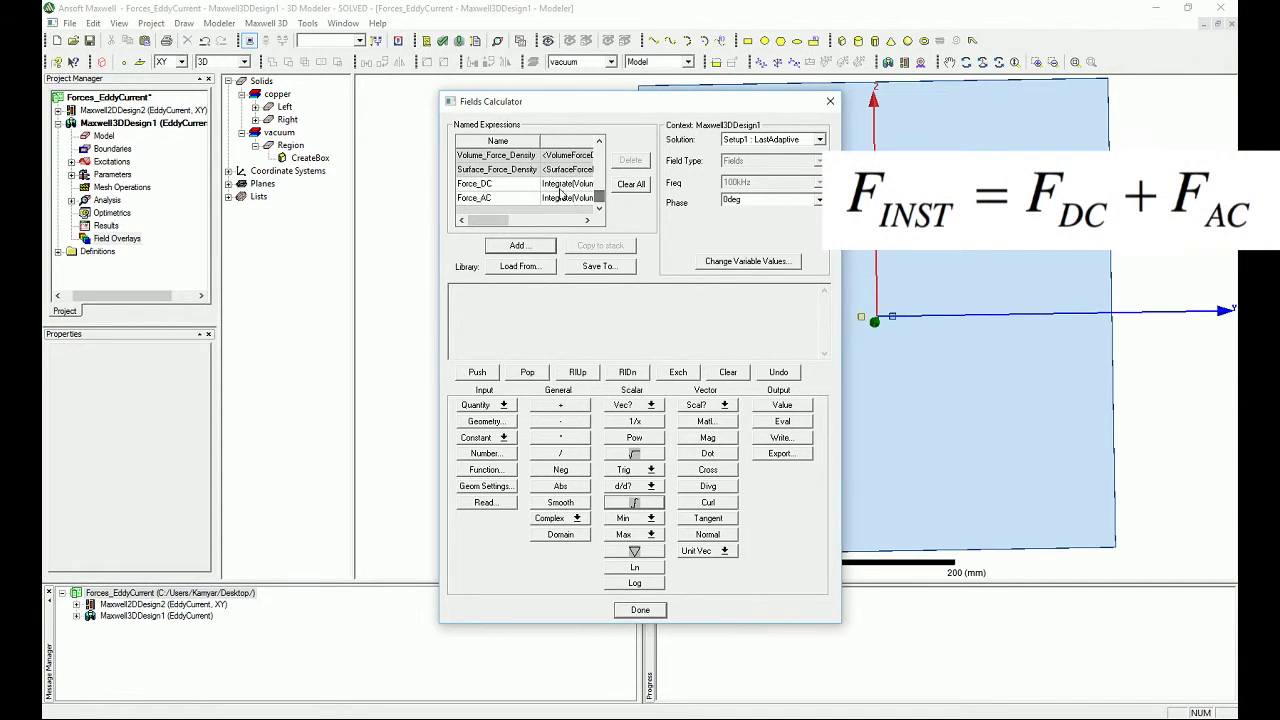
{"action": "left_click", "coordinate": [503, 184]}
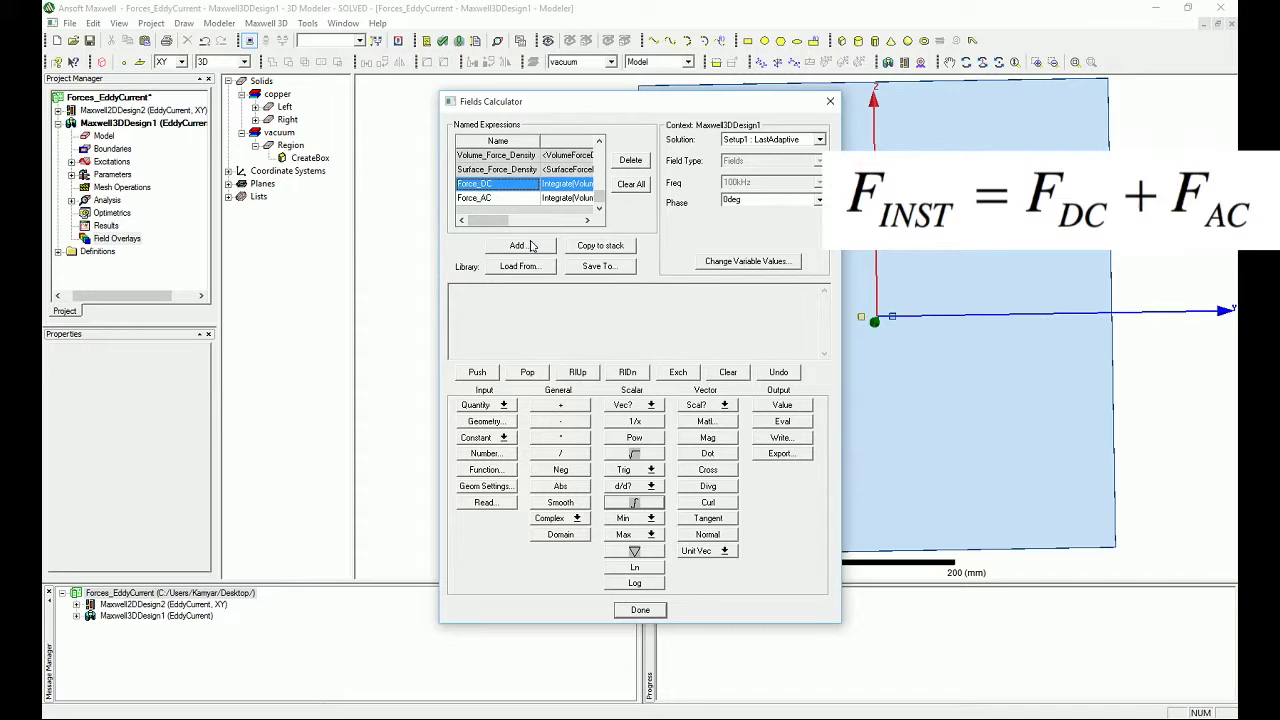
{"action": "left_click", "coordinate": [592, 246]}
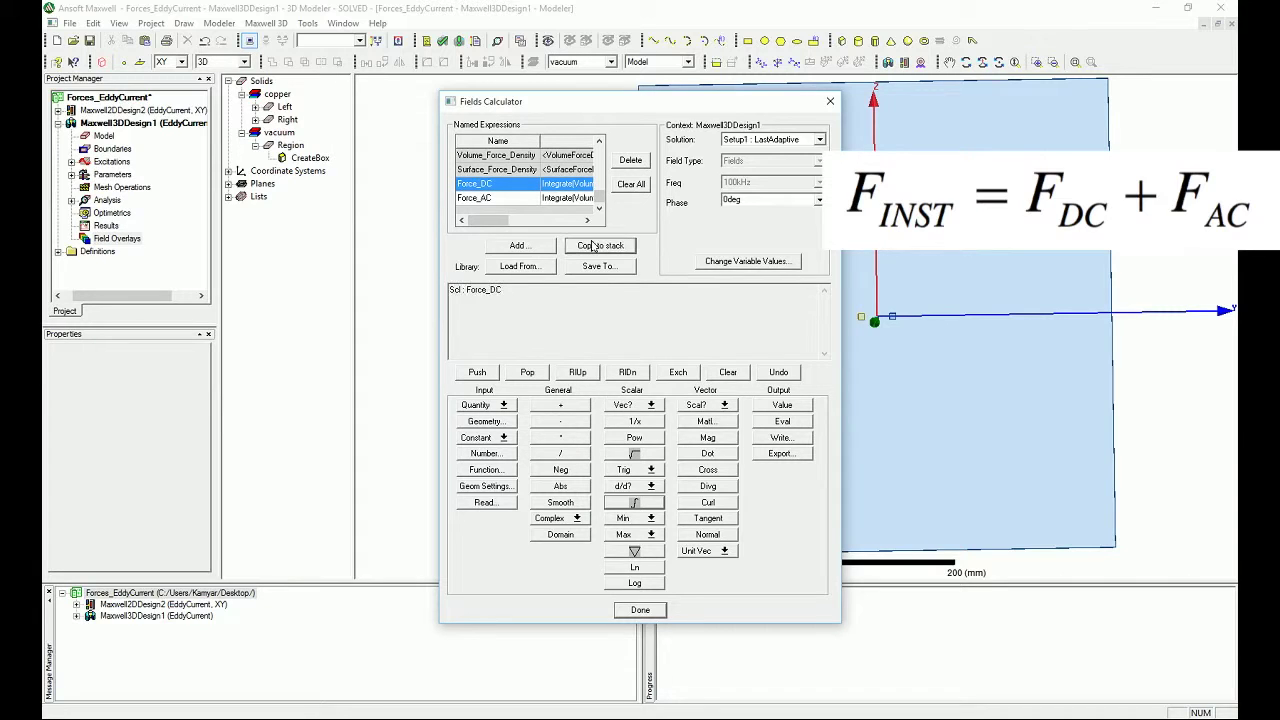
{"action": "left_click", "coordinate": [548, 199]}
{"action": "left_click", "coordinate": [593, 246]}
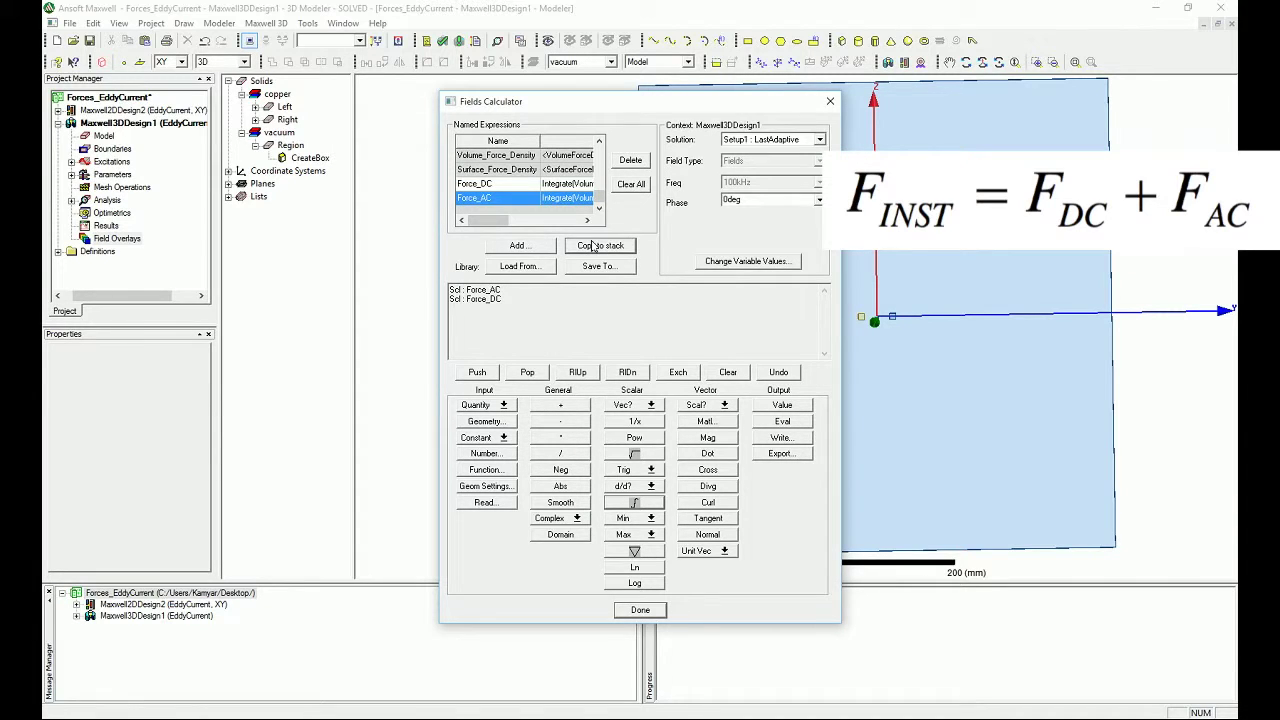
{"action": "left_click", "coordinate": [560, 410]}
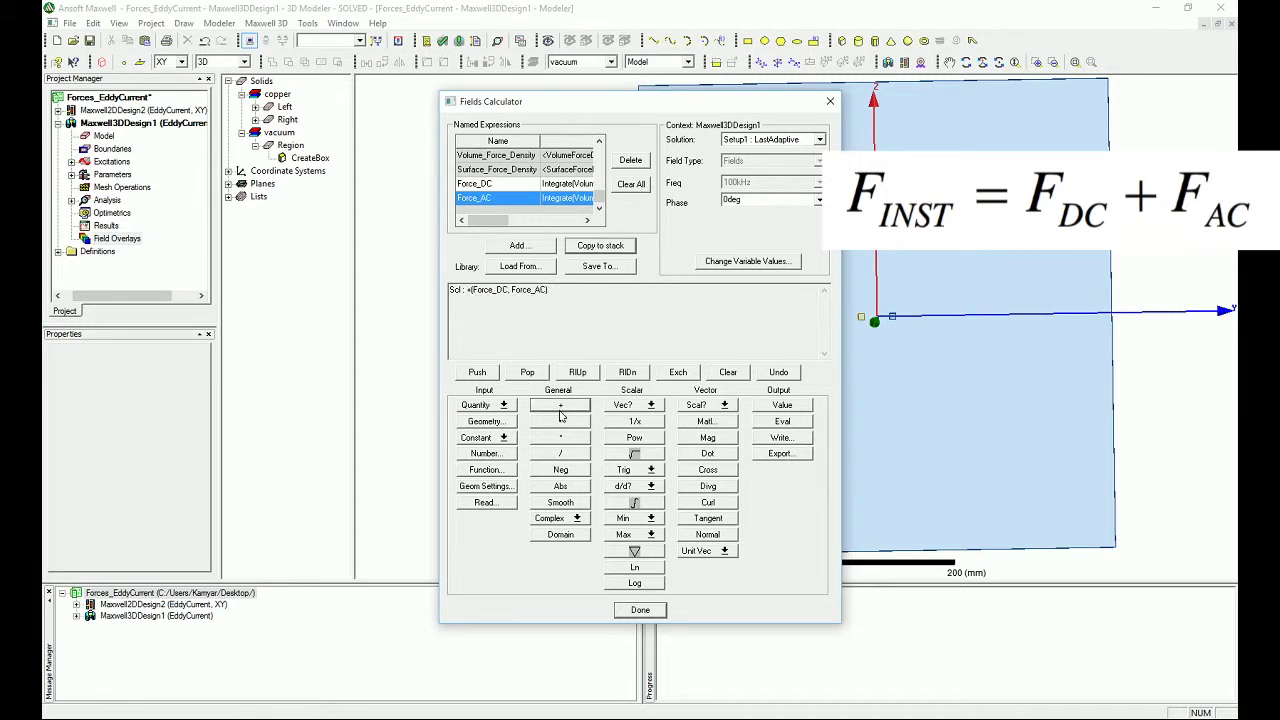
{"action": "left_click", "coordinate": [518, 245]}
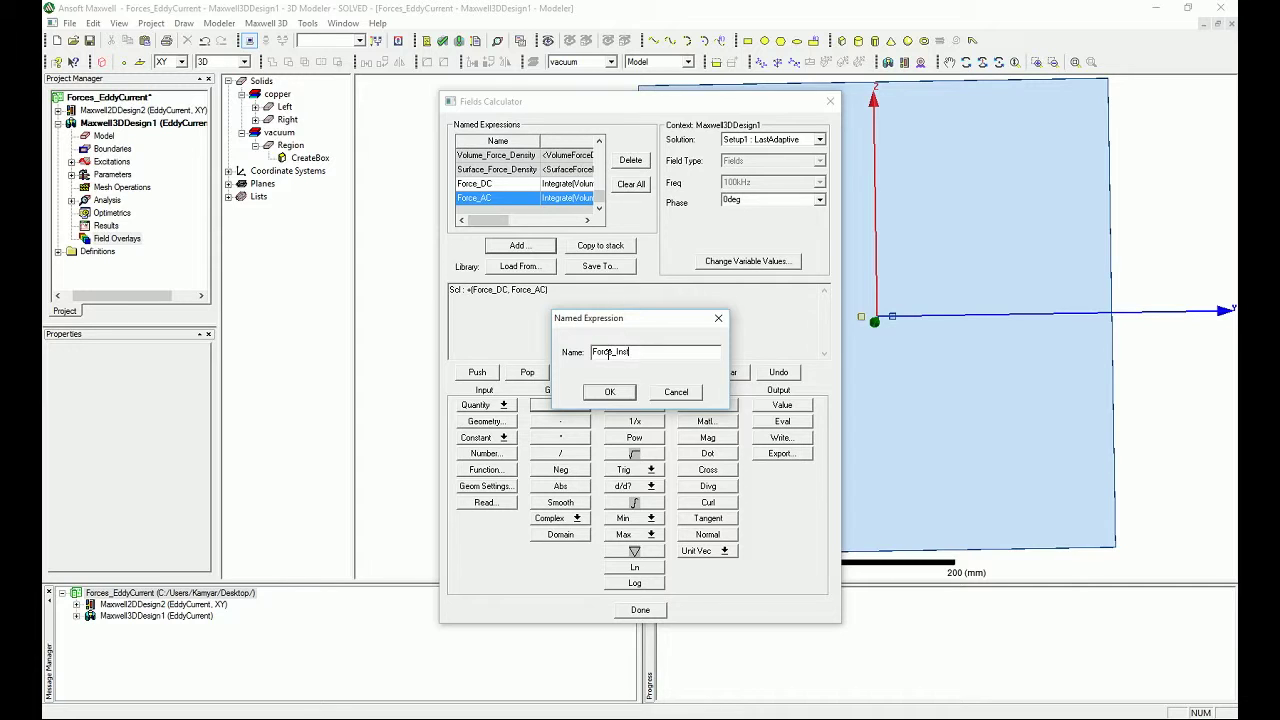
{"action": "key", "text": "Return"}
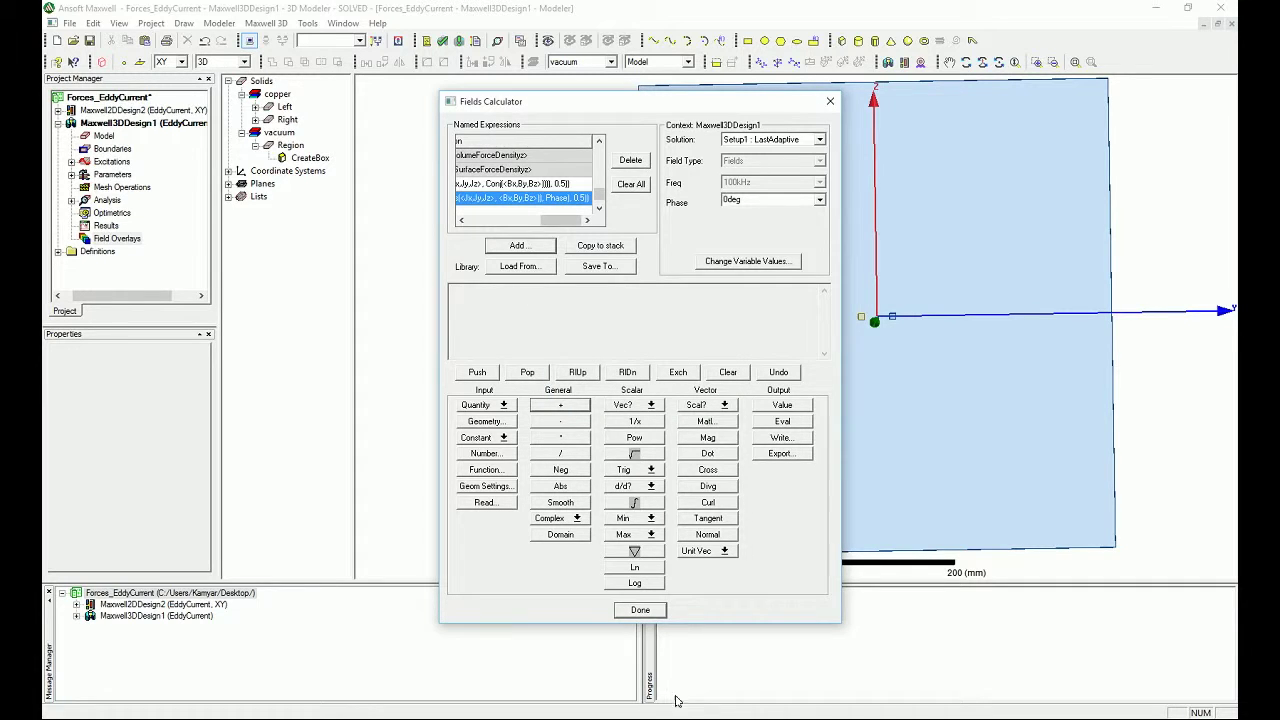
{"action": "left_click", "coordinate": [640, 609]}
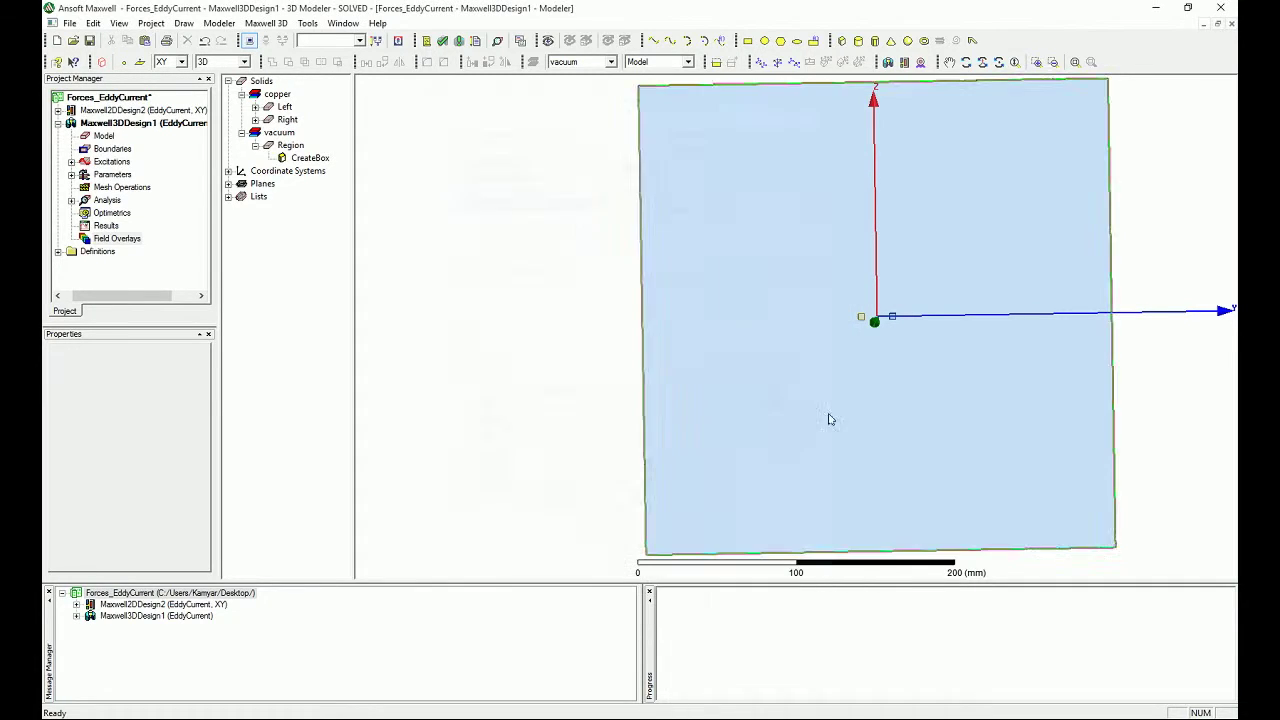
Start a rectangular fields report with Phase as the primary sweep
{"action": "right_click", "coordinate": [106, 225]}
{"action": "mouse_move", "coordinate": [173, 270]}
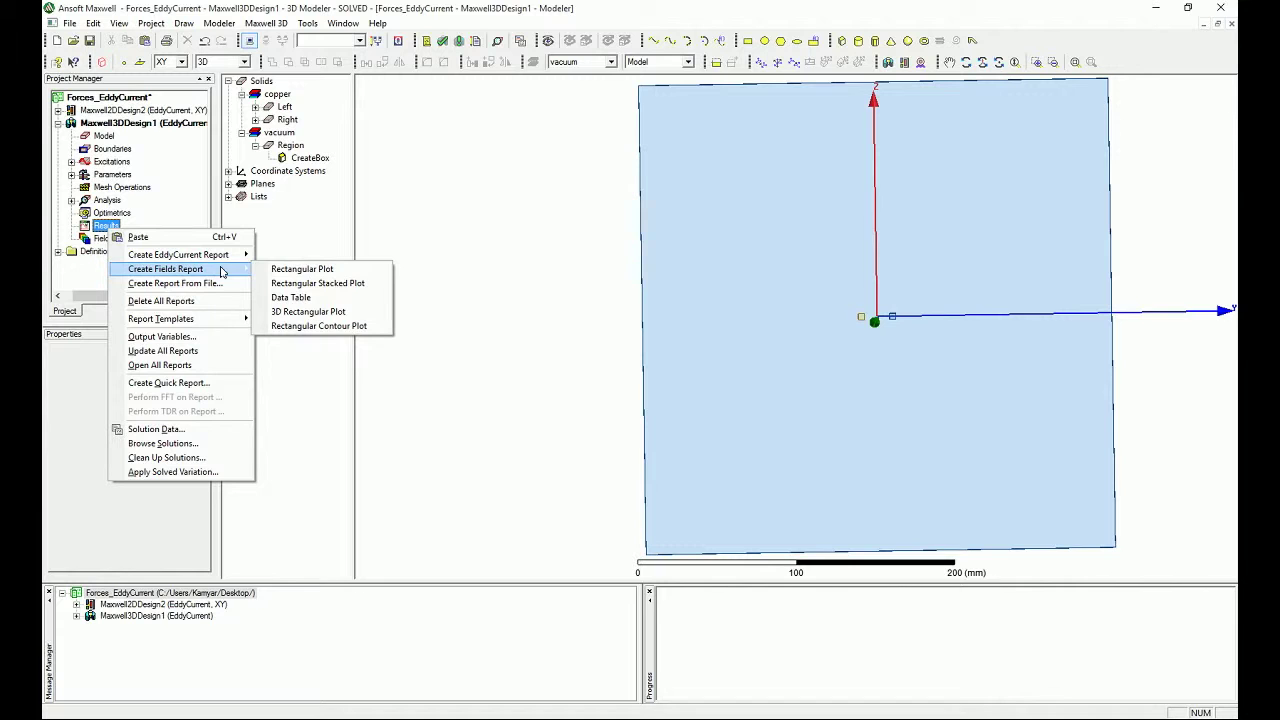
{"action": "left_click", "coordinate": [318, 275]}
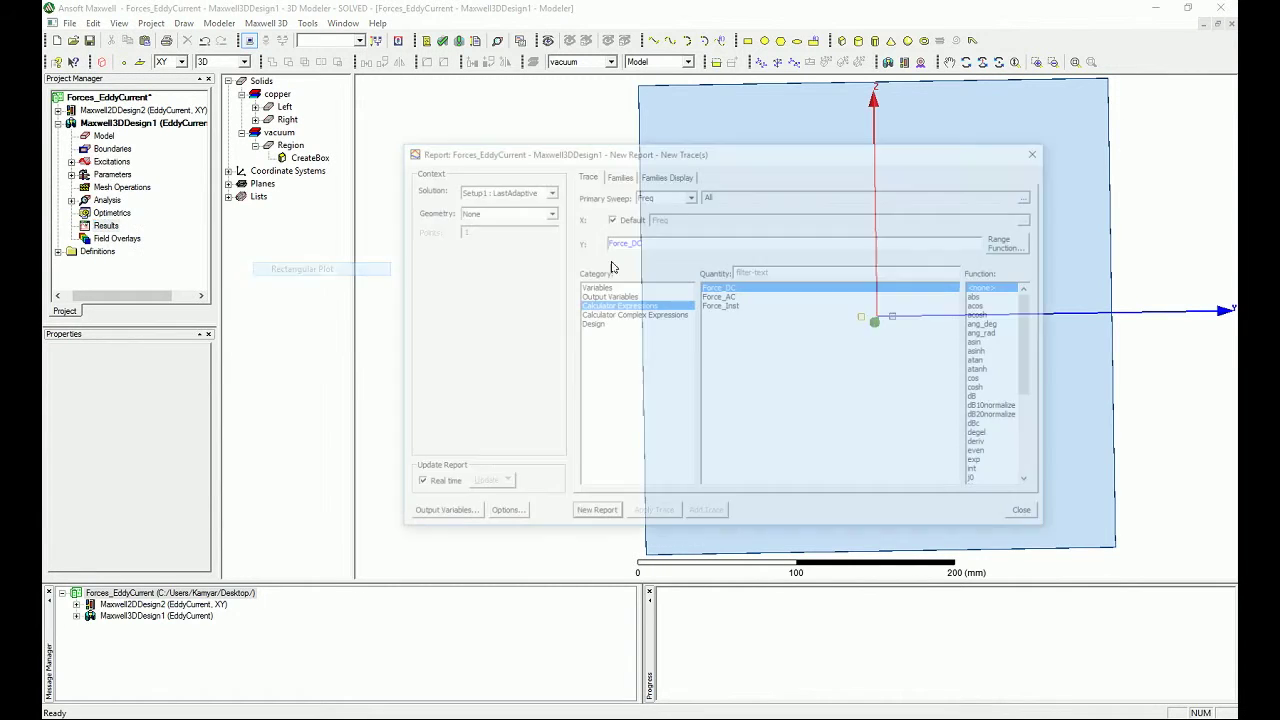
{"action": "left_click", "coordinate": [657, 196]}
{"action": "left_click", "coordinate": [660, 220]}
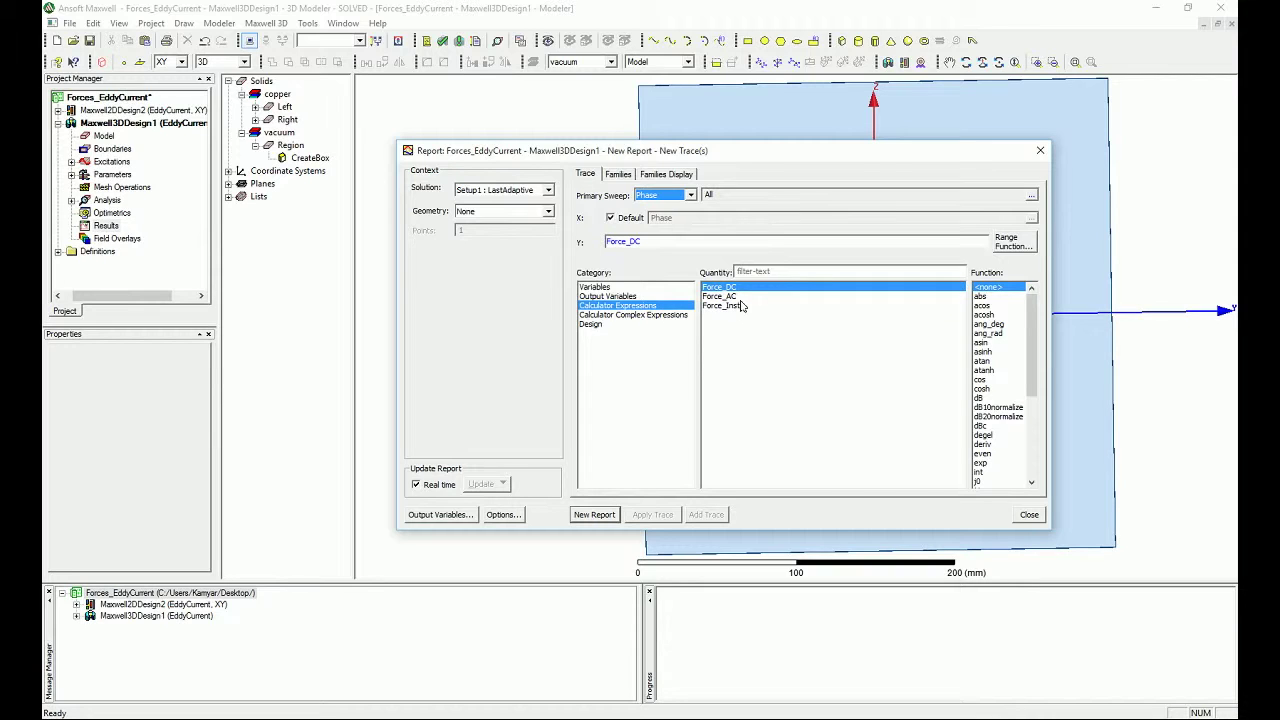
{"action": "key", "text": "Return"}
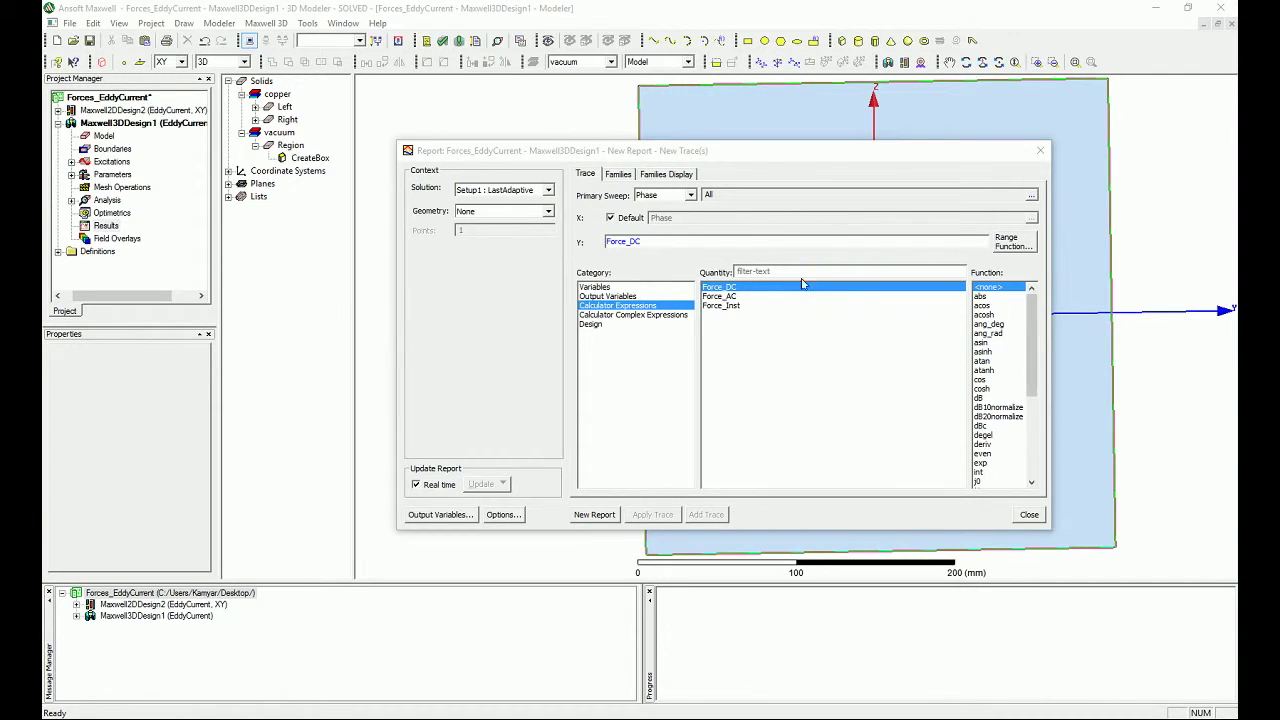
Select Force_DC, Force_AC and Force_Inst and create the new report
{"action": "left_click", "coordinate": [742, 339]}
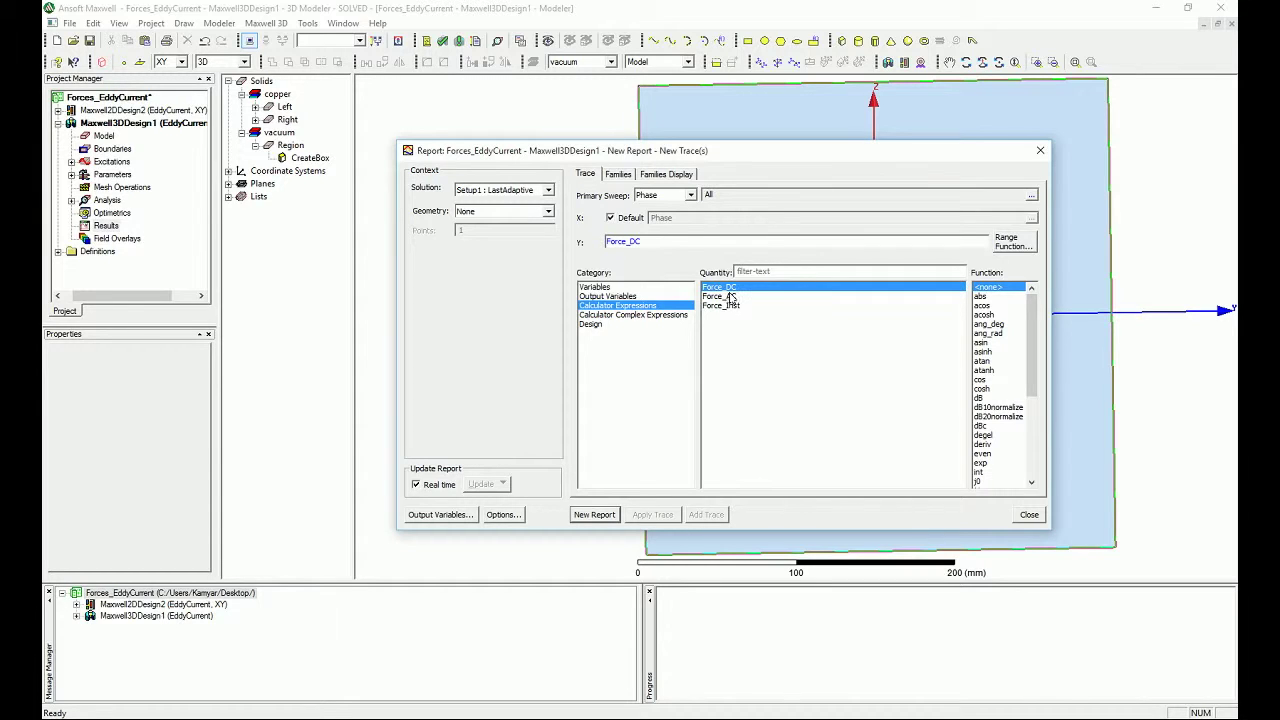
{"action": "key", "text": "shift+Down"}
{"action": "key", "text": "shift+Down"}
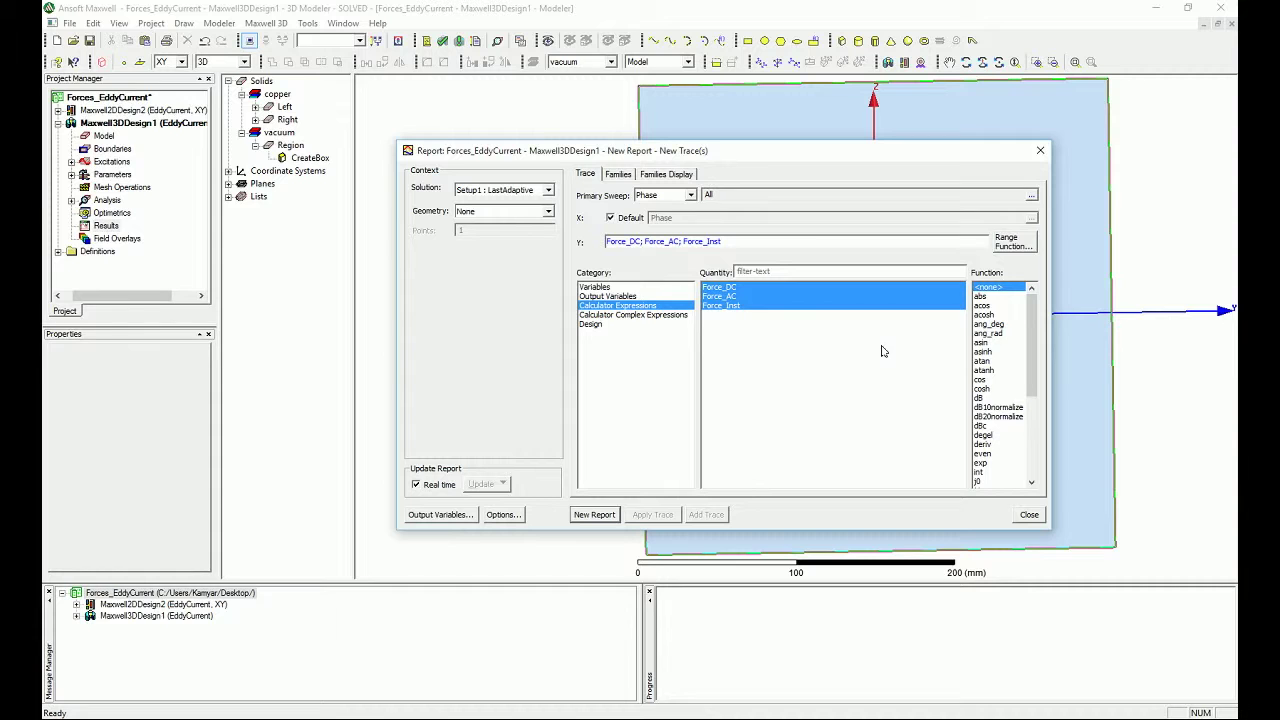
{"action": "left_click", "coordinate": [594, 514]}
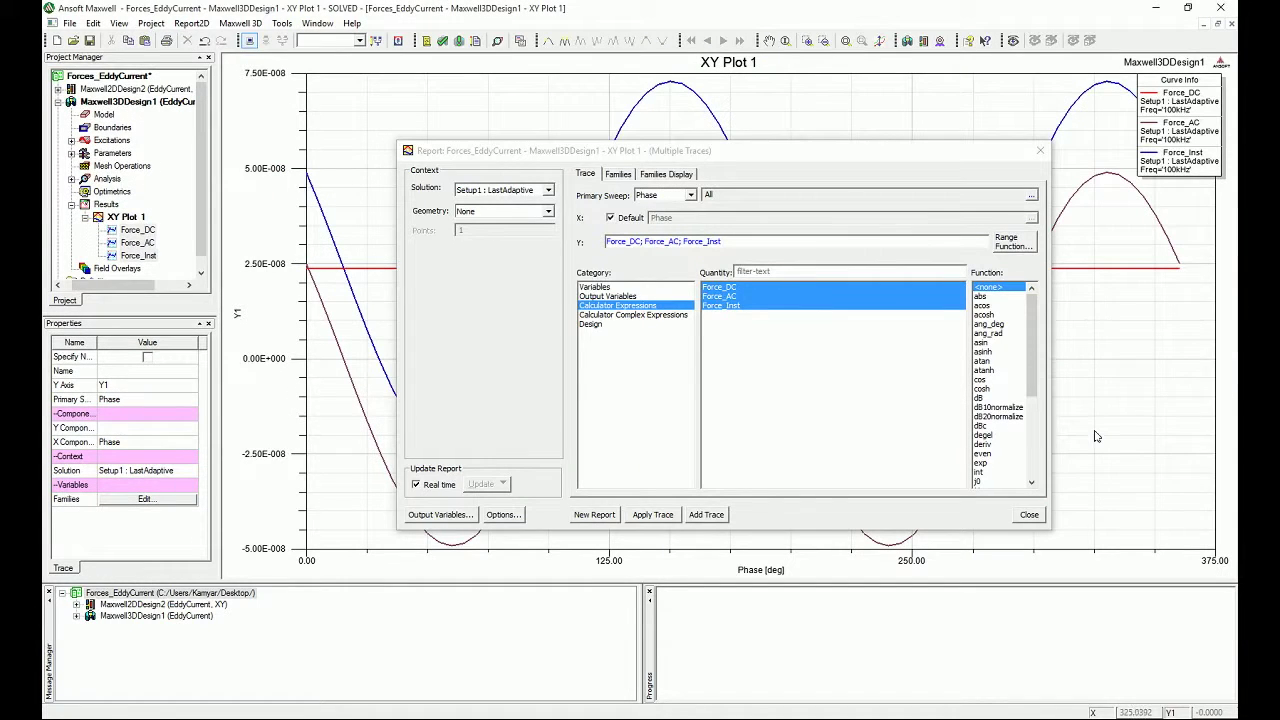
Add the max trace characteristic to the legend of XY Plot 1
{"action": "left_click", "coordinate": [1025, 515]}
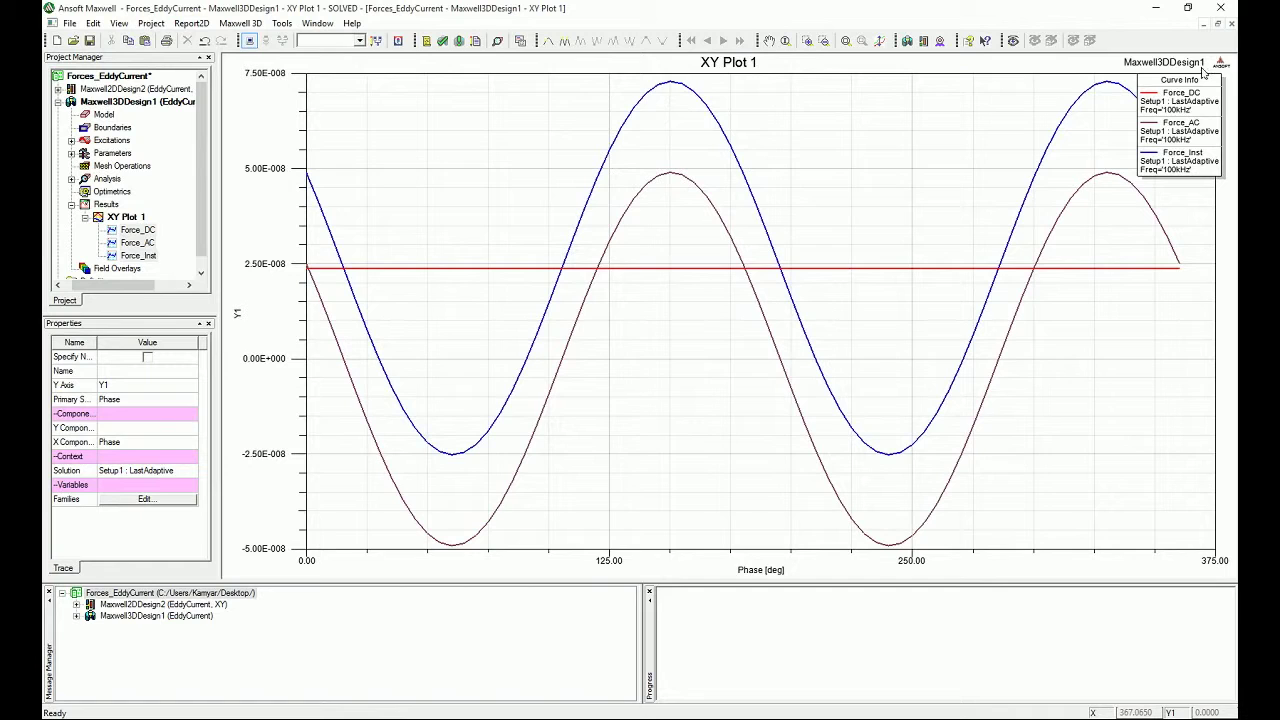
{"action": "left_click", "coordinate": [1190, 100]}
{"action": "right_click", "coordinate": [1190, 101]}
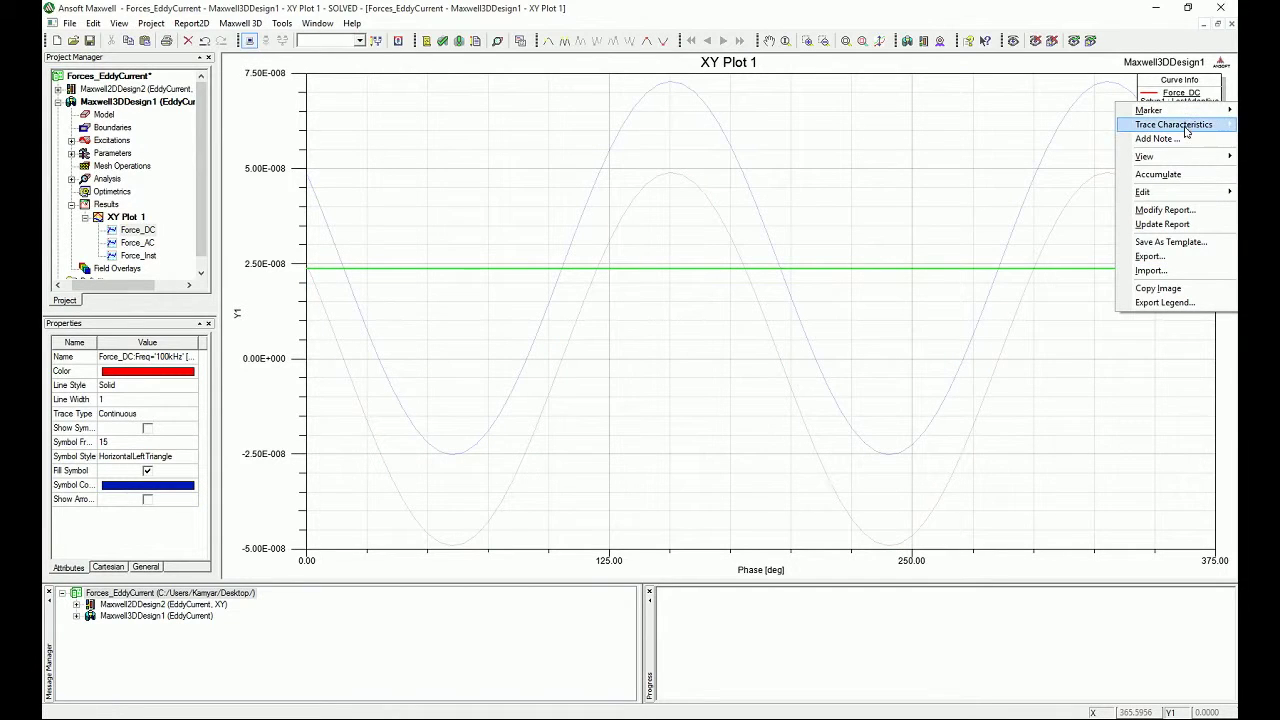
{"action": "mouse_move", "coordinate": [1187, 131]}
{"action": "left_click", "coordinate": [1068, 124]}
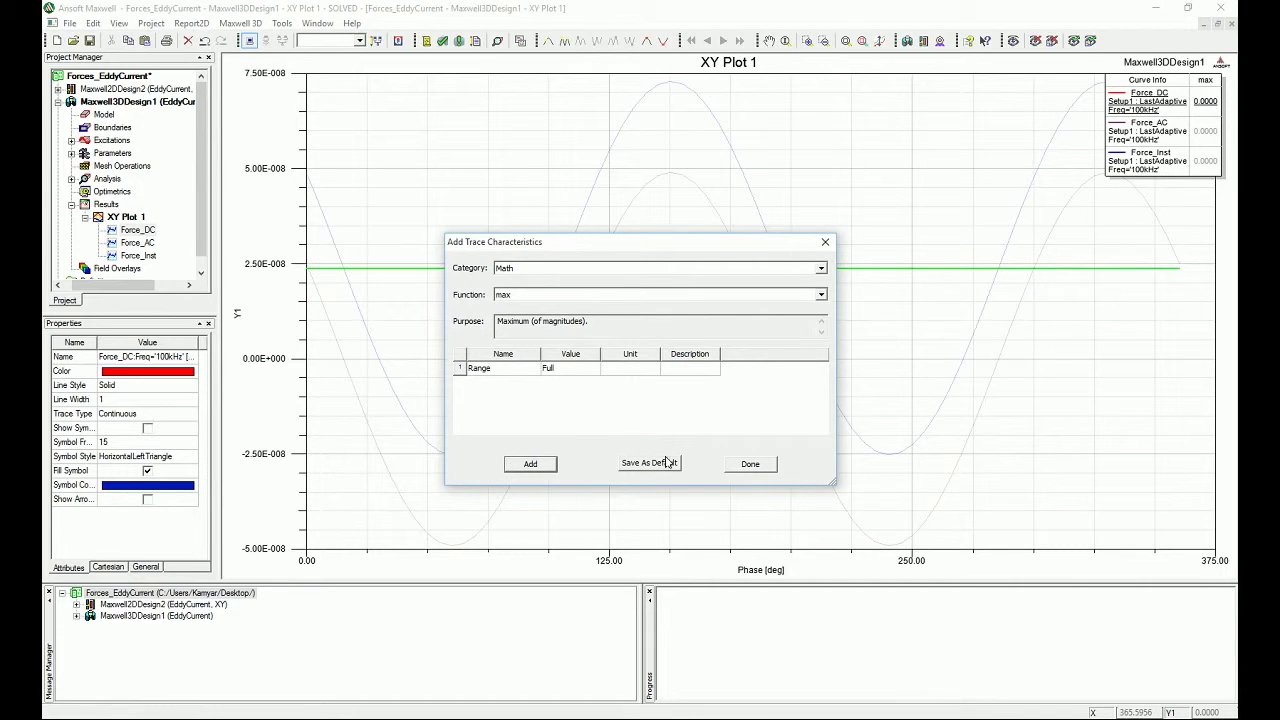
{"action": "left_click", "coordinate": [751, 466]}
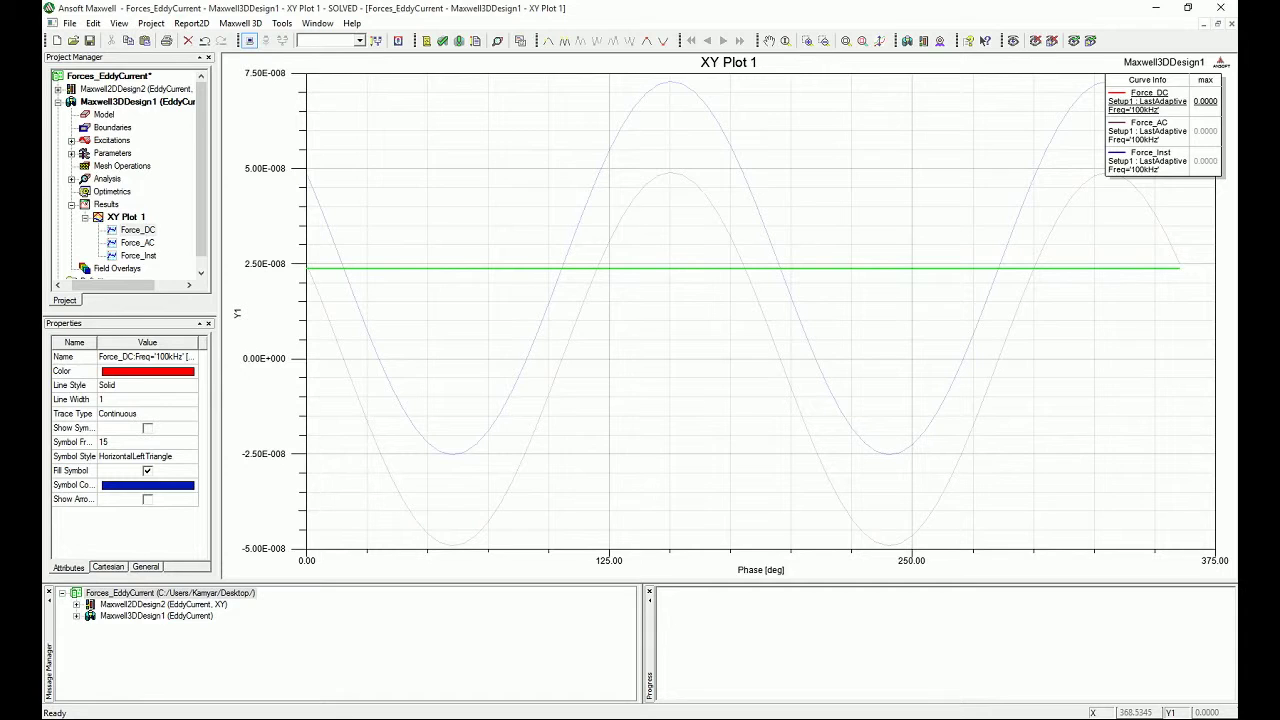
Turn on scientific notation for the legend values in the plot's general properties
{"action": "right_click", "coordinate": [1201, 106]}
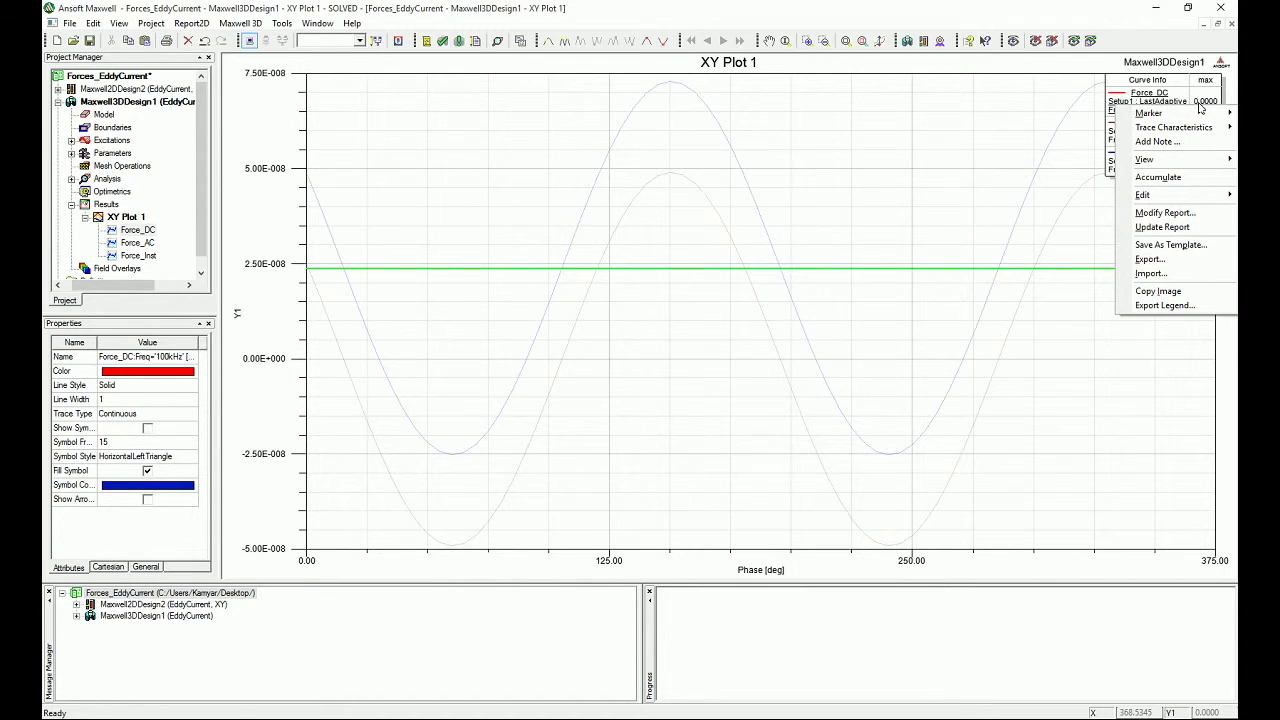
{"action": "double_click", "coordinate": [1201, 106]}
{"action": "left_click", "coordinate": [506, 253]}
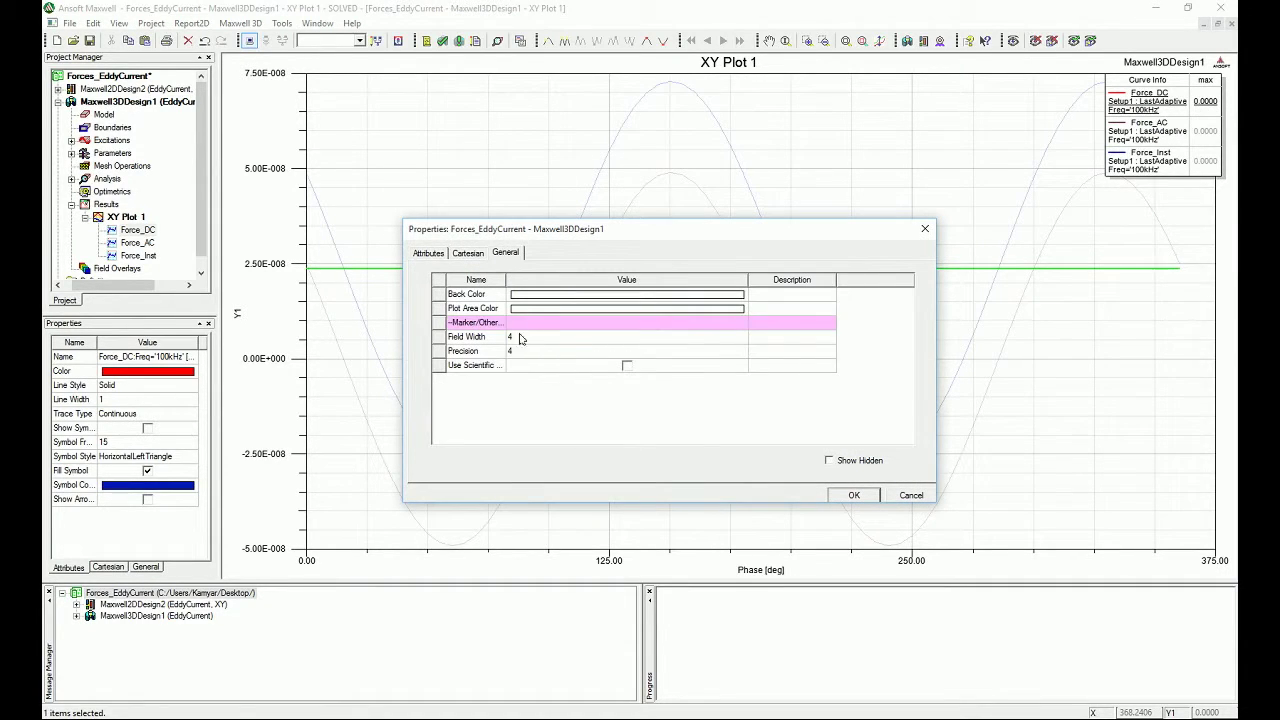
{"action": "left_click", "coordinate": [627, 366]}
{"action": "left_click", "coordinate": [834, 494]}
{"action": "left_click", "coordinate": [1198, 240]}
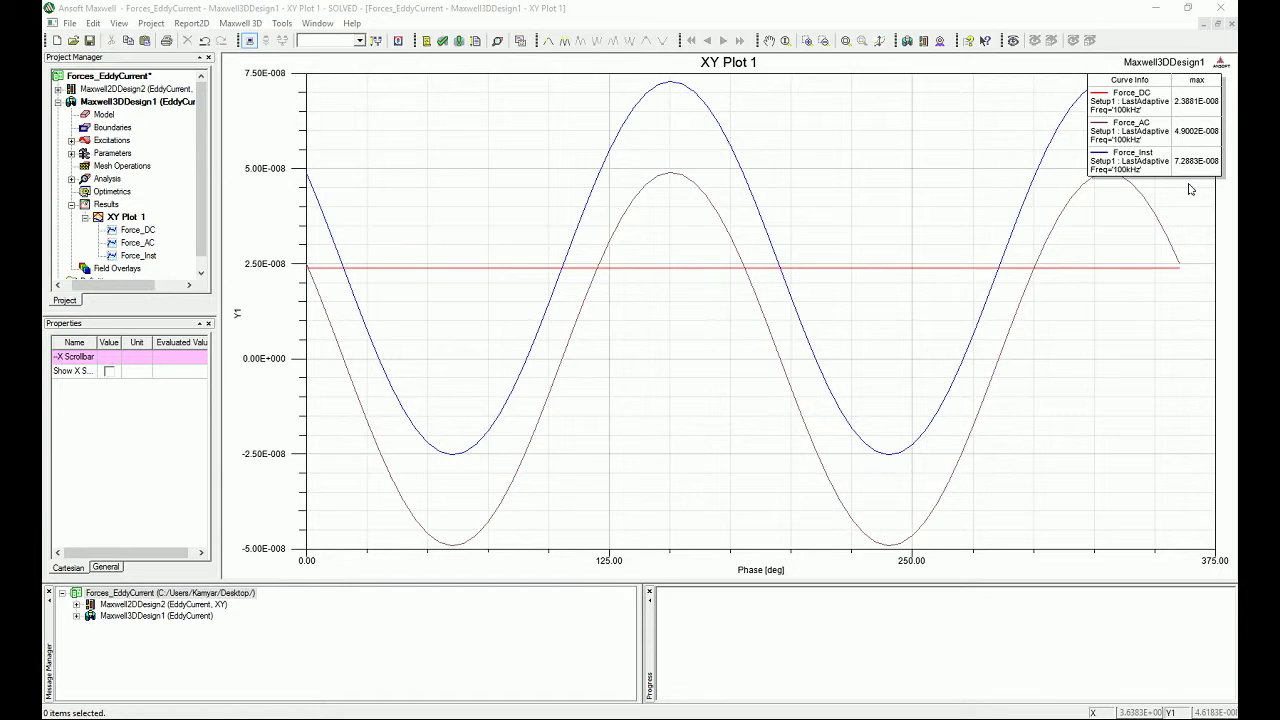
{"action": "scroll", "coordinate": [130, 170], "scroll_direction": "down", "scroll_amount": 1}
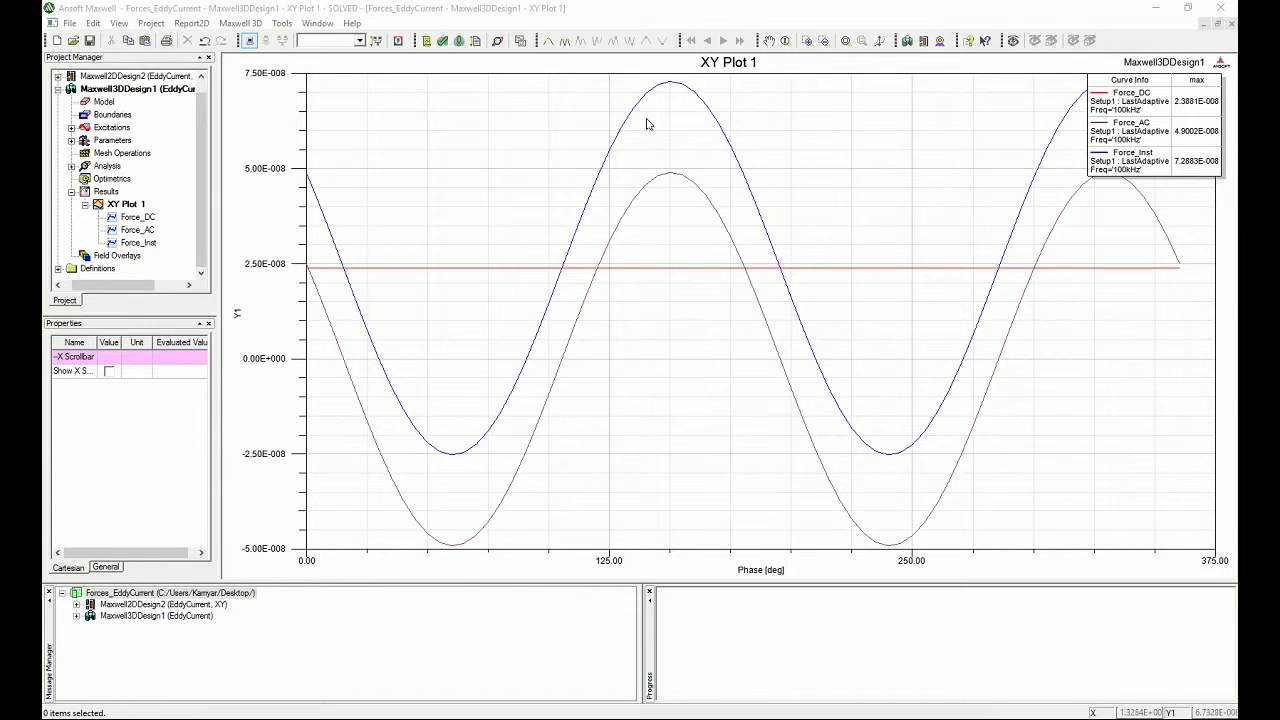
{"action": "left_click", "coordinate": [1002, 227]}
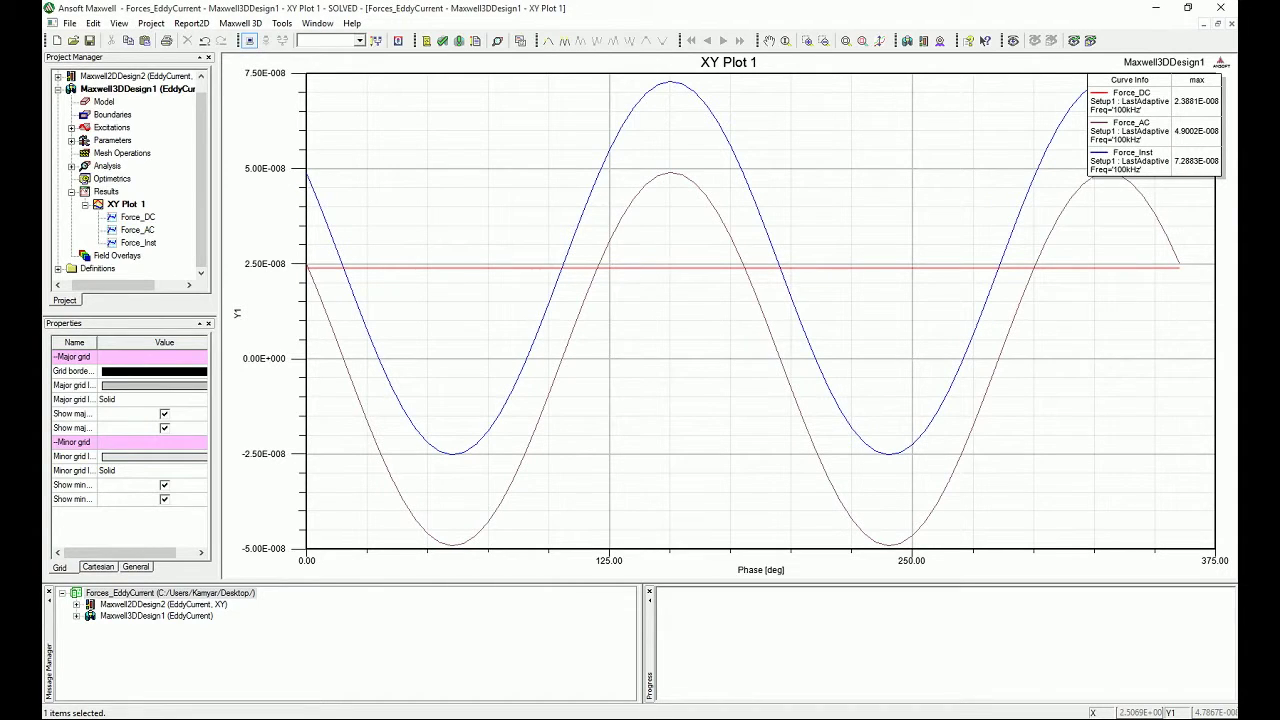